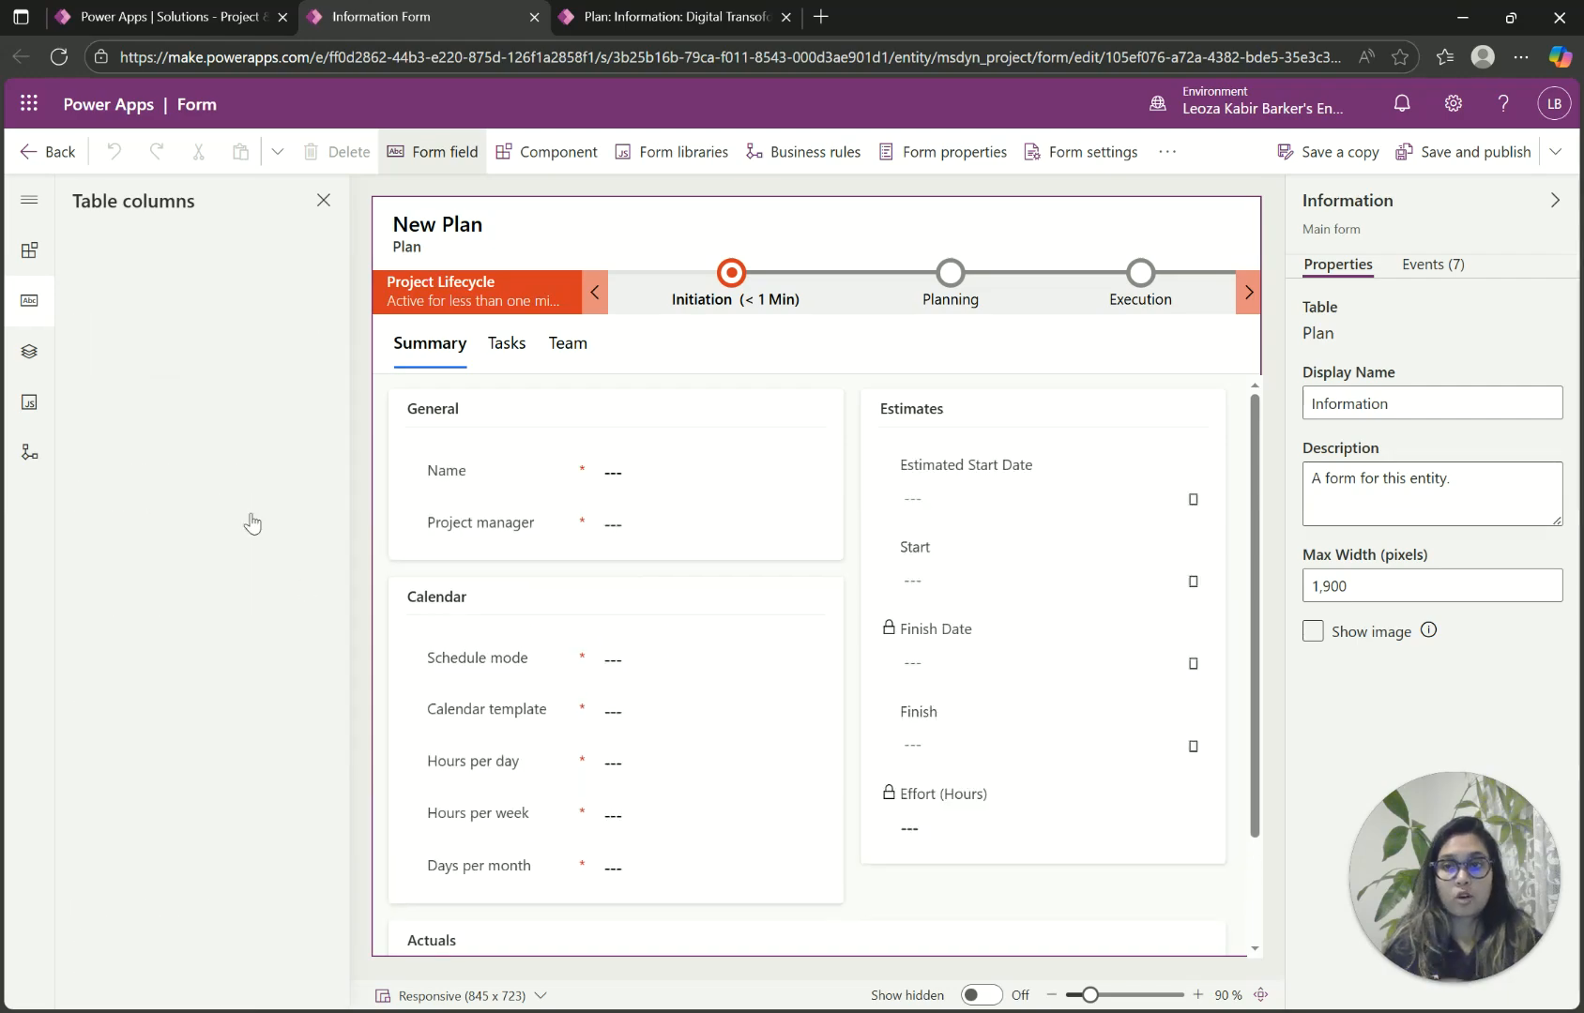
# Step: Add the Business Case Completed, Client Sign Off Recieved and Confidential Project columns to the General section of the Plan form
pyautogui.moveTo(173, 479)
pyautogui.mouseDown()
pyautogui.moveTo(690, 554)
pyautogui.moveTo(668, 540)
pyautogui.mouseUp()
pyautogui.moveTo(150, 471); pyautogui.dragTo(666, 534)
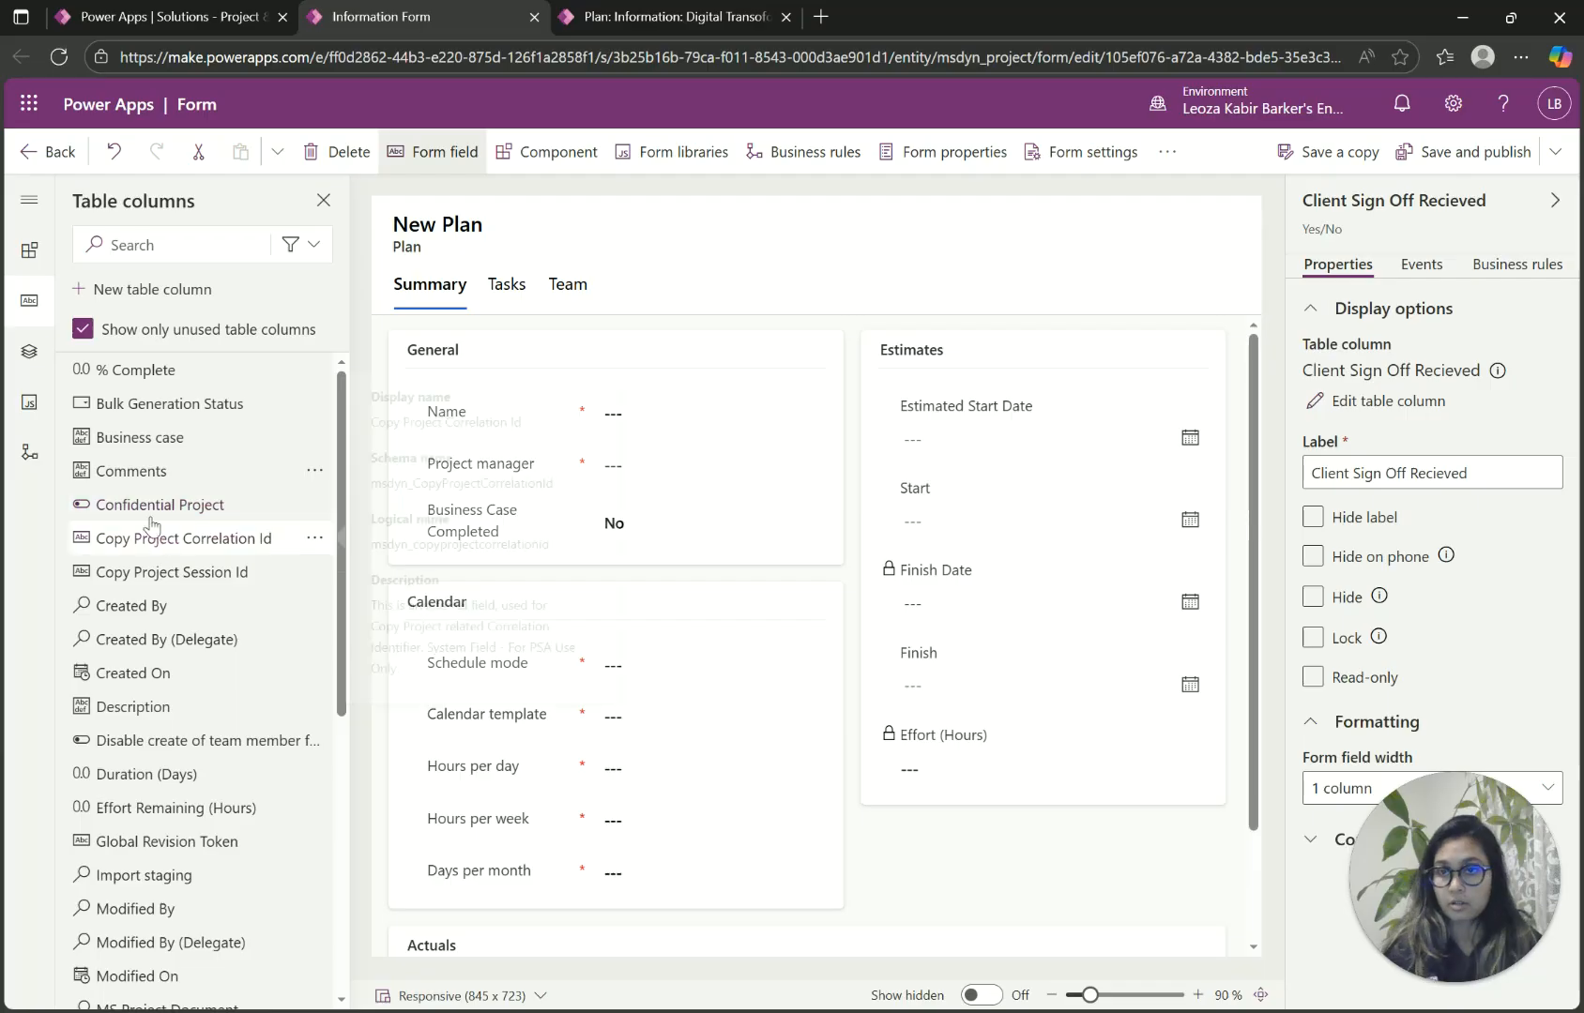
pyautogui.moveTo(160, 508); pyautogui.dragTo(673, 538)
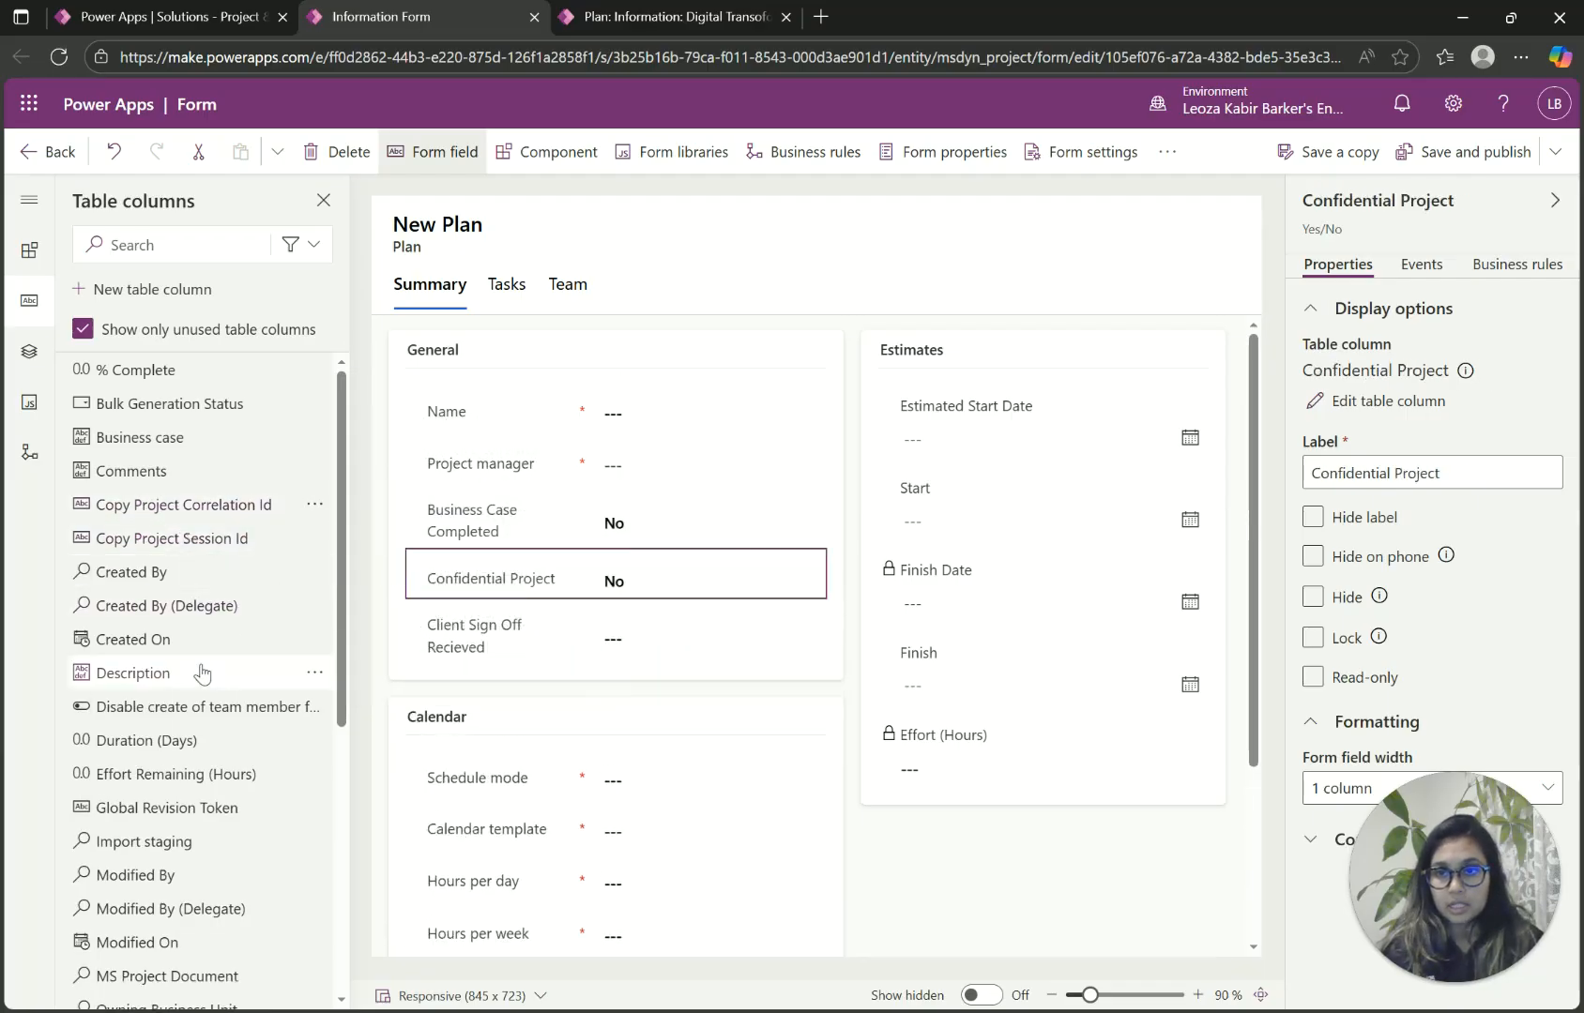
# Step: Add the Requires Executive Approval? column below Client Sign Off Recieved in the General section, and save and publish the form
pyautogui.scroll(-1, 165, 824)
pyautogui.scroll(-4, 165, 824)
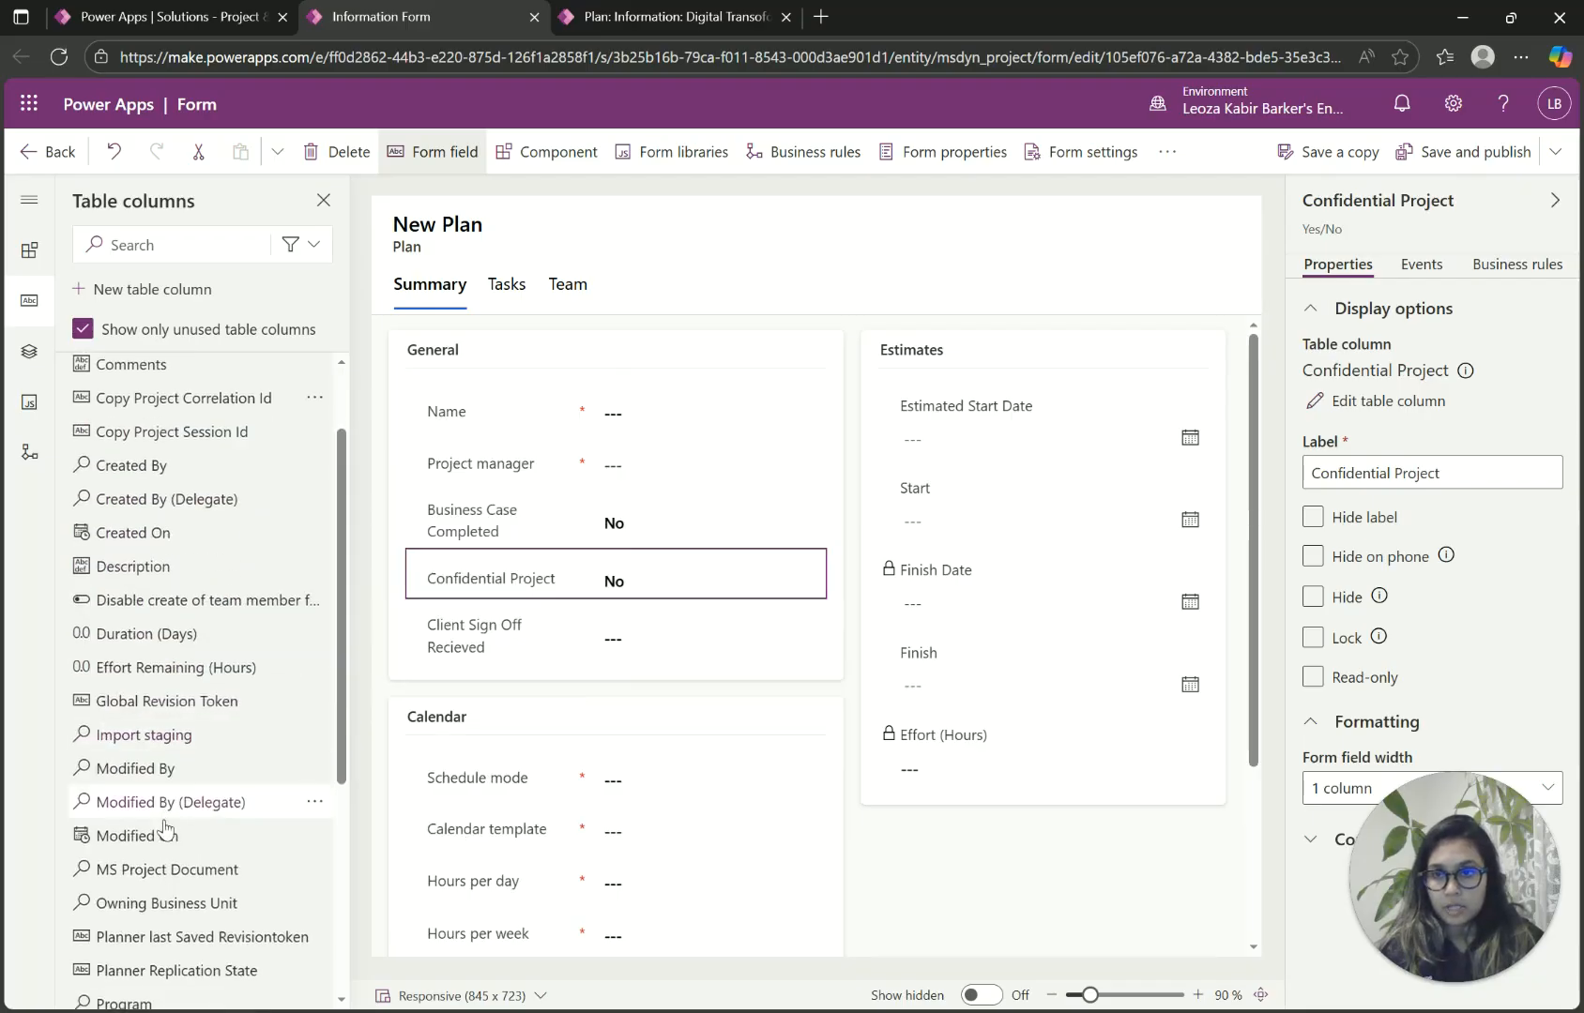
pyautogui.scroll(-1, 185, 828)
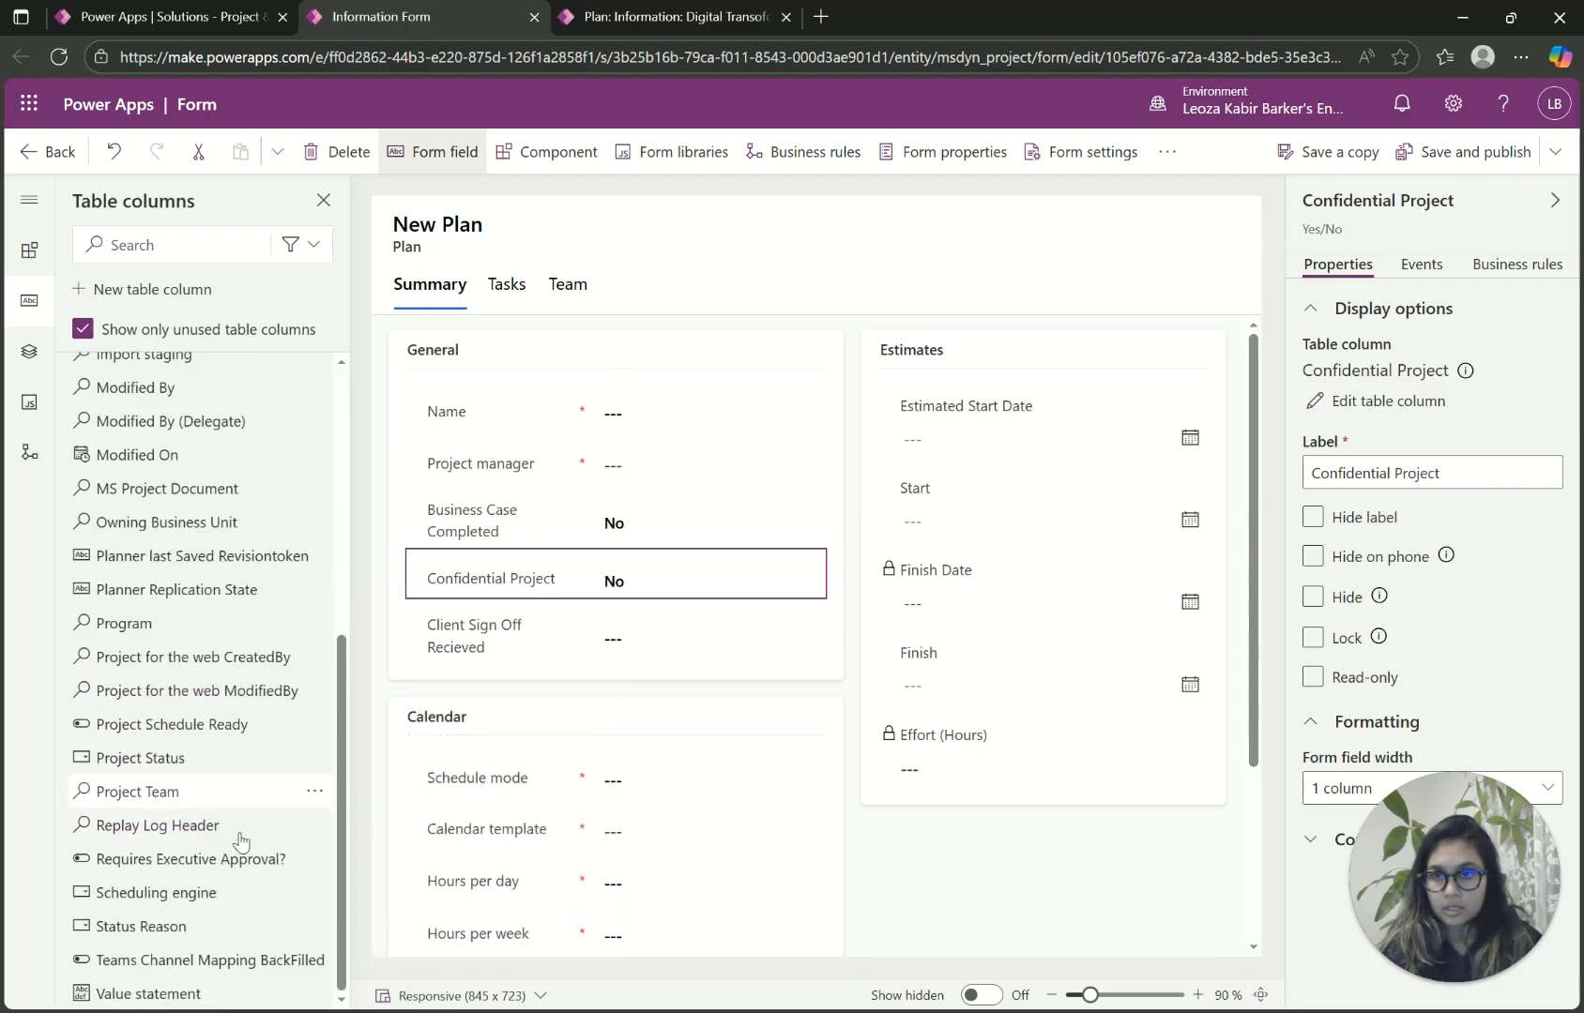
pyautogui.moveTo(215, 859); pyautogui.dragTo(709, 661)
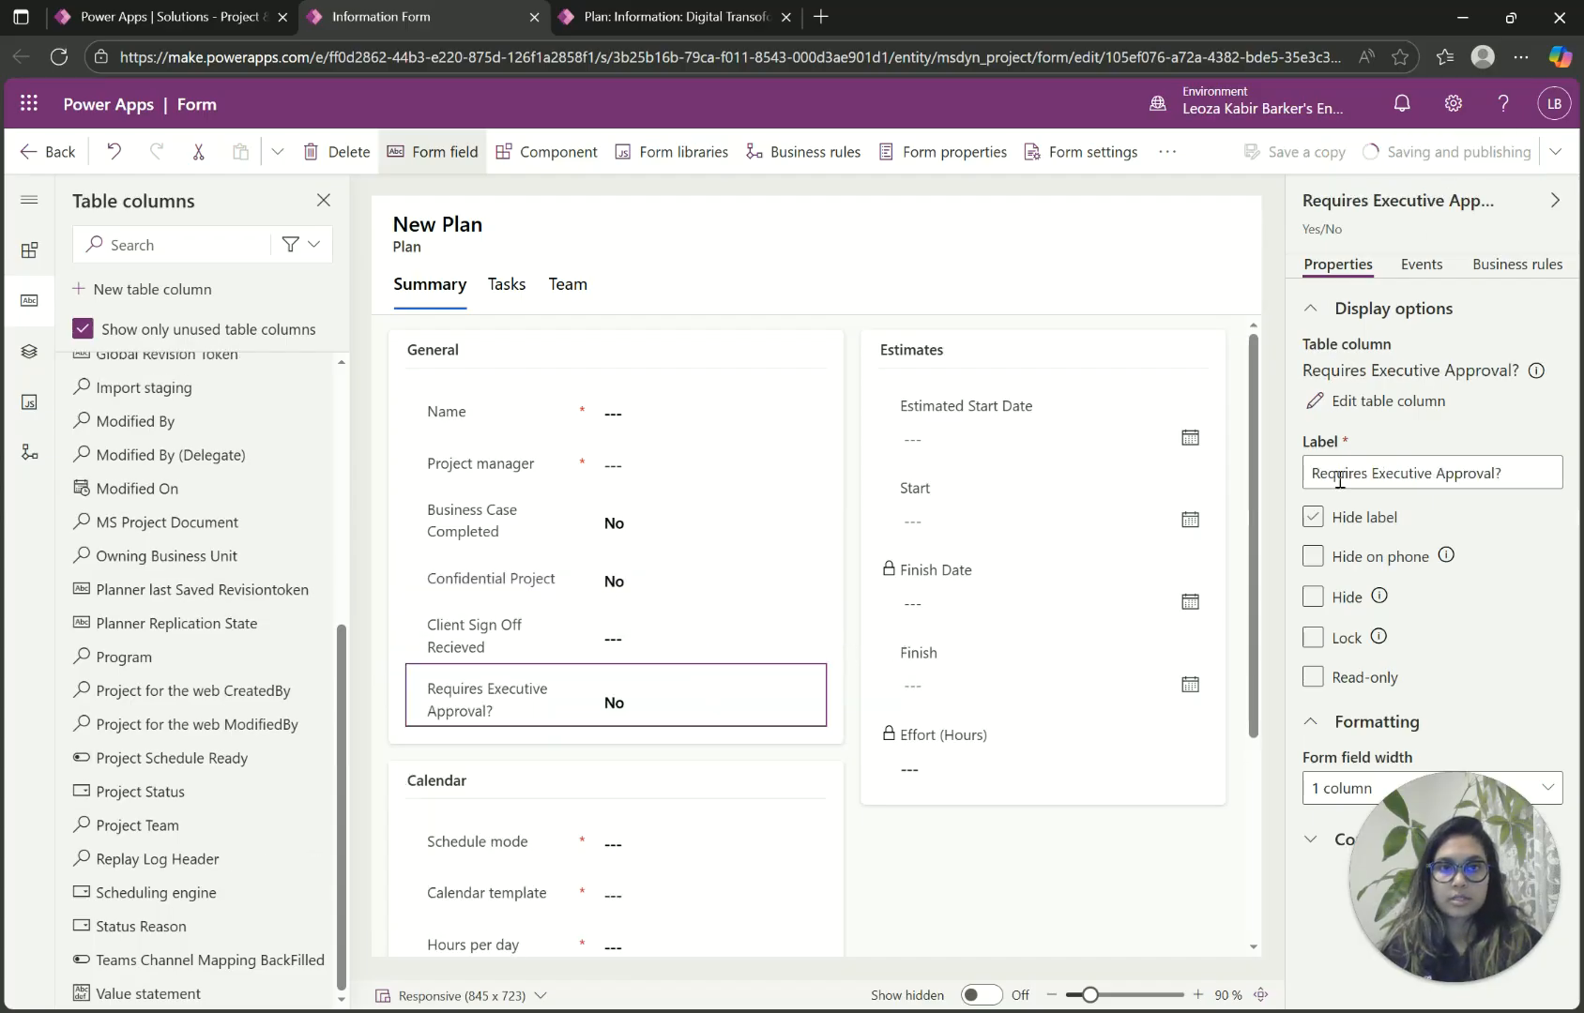
# Step: Switch to the classic form designer and set the Business Case Completed field's control formatting to Check box
pyautogui.click(1168, 155)
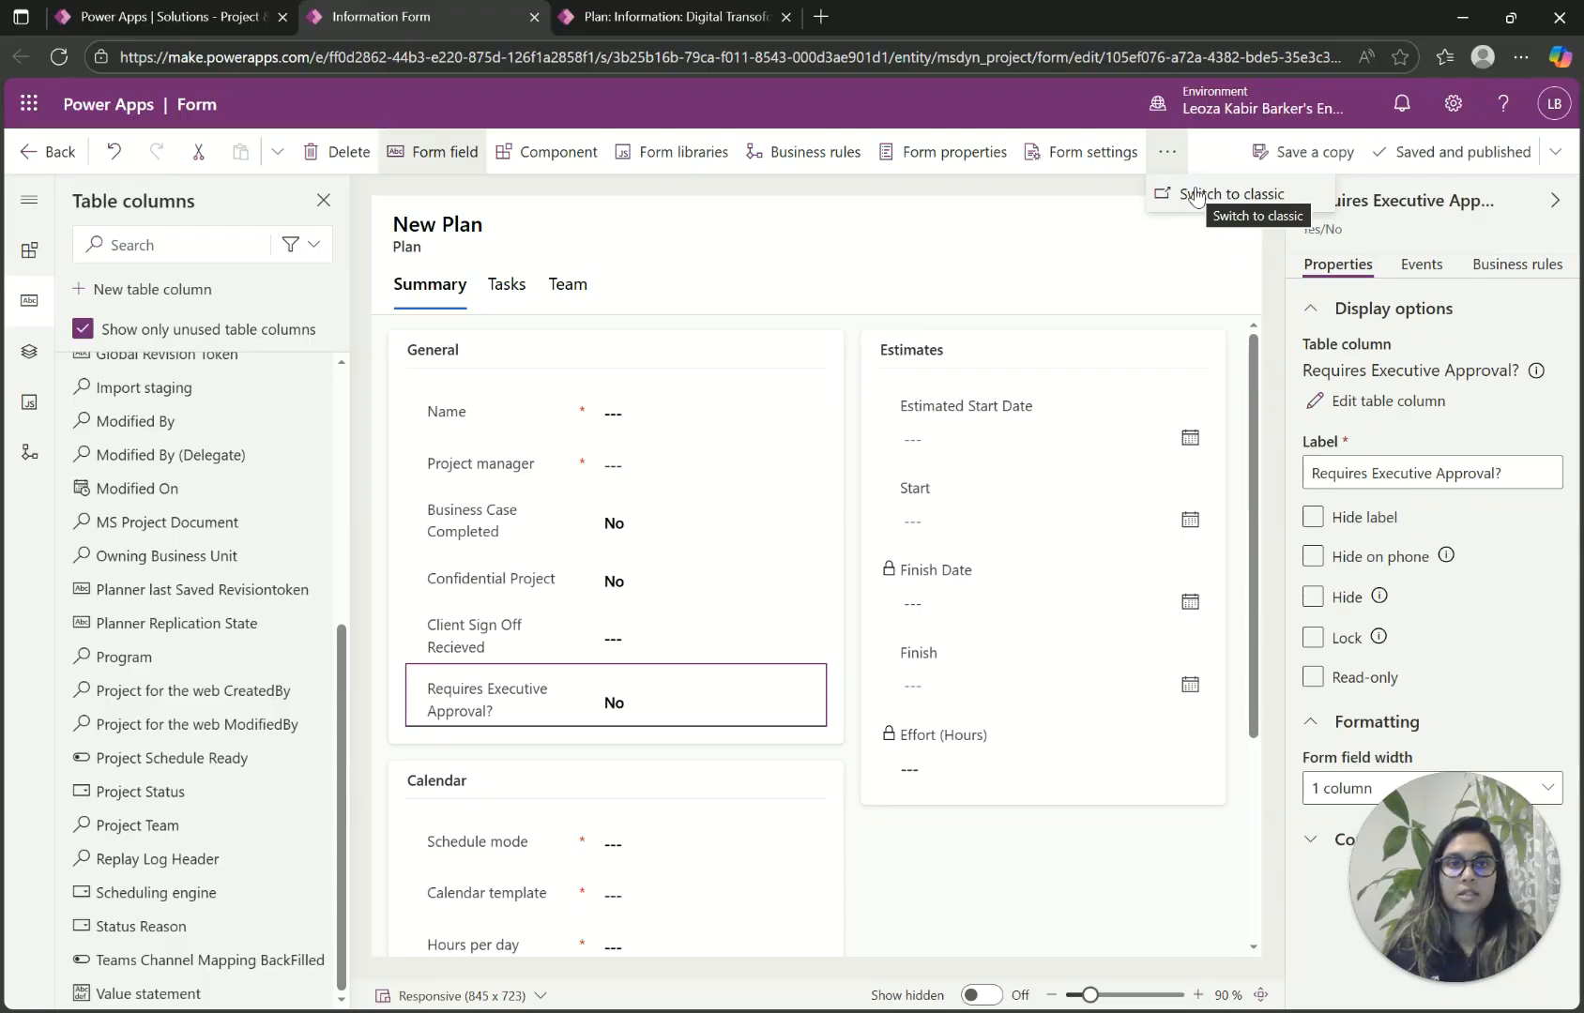
pyautogui.click(1196, 195)
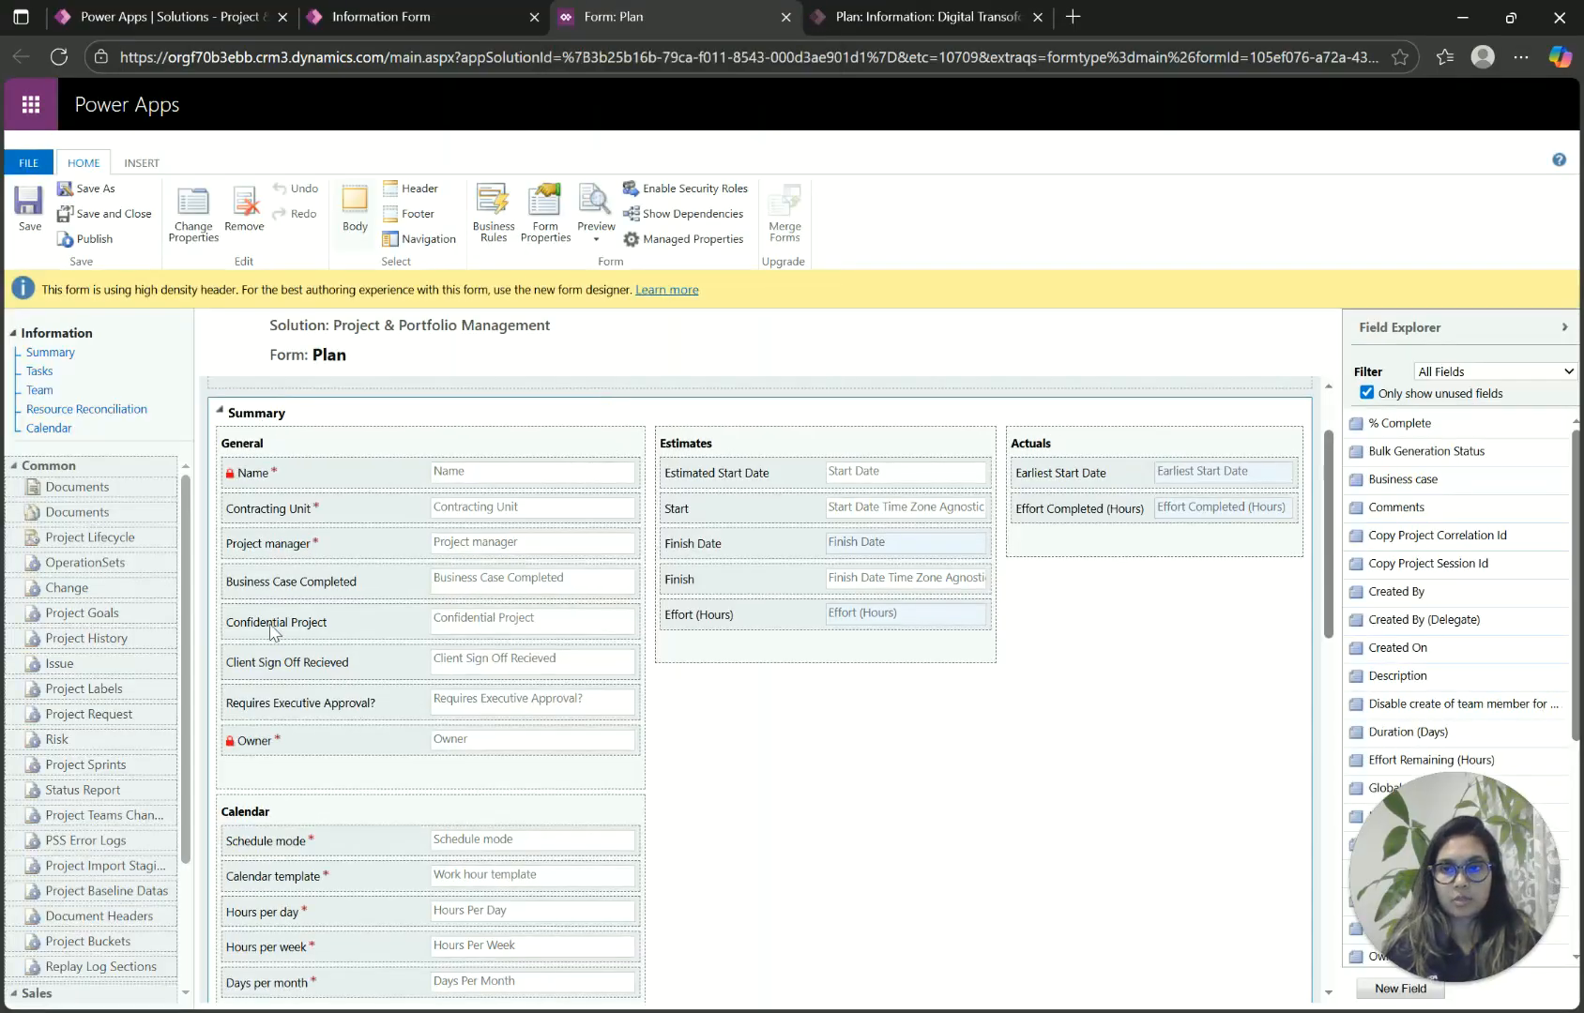
pyautogui.doubleClick(328, 582)
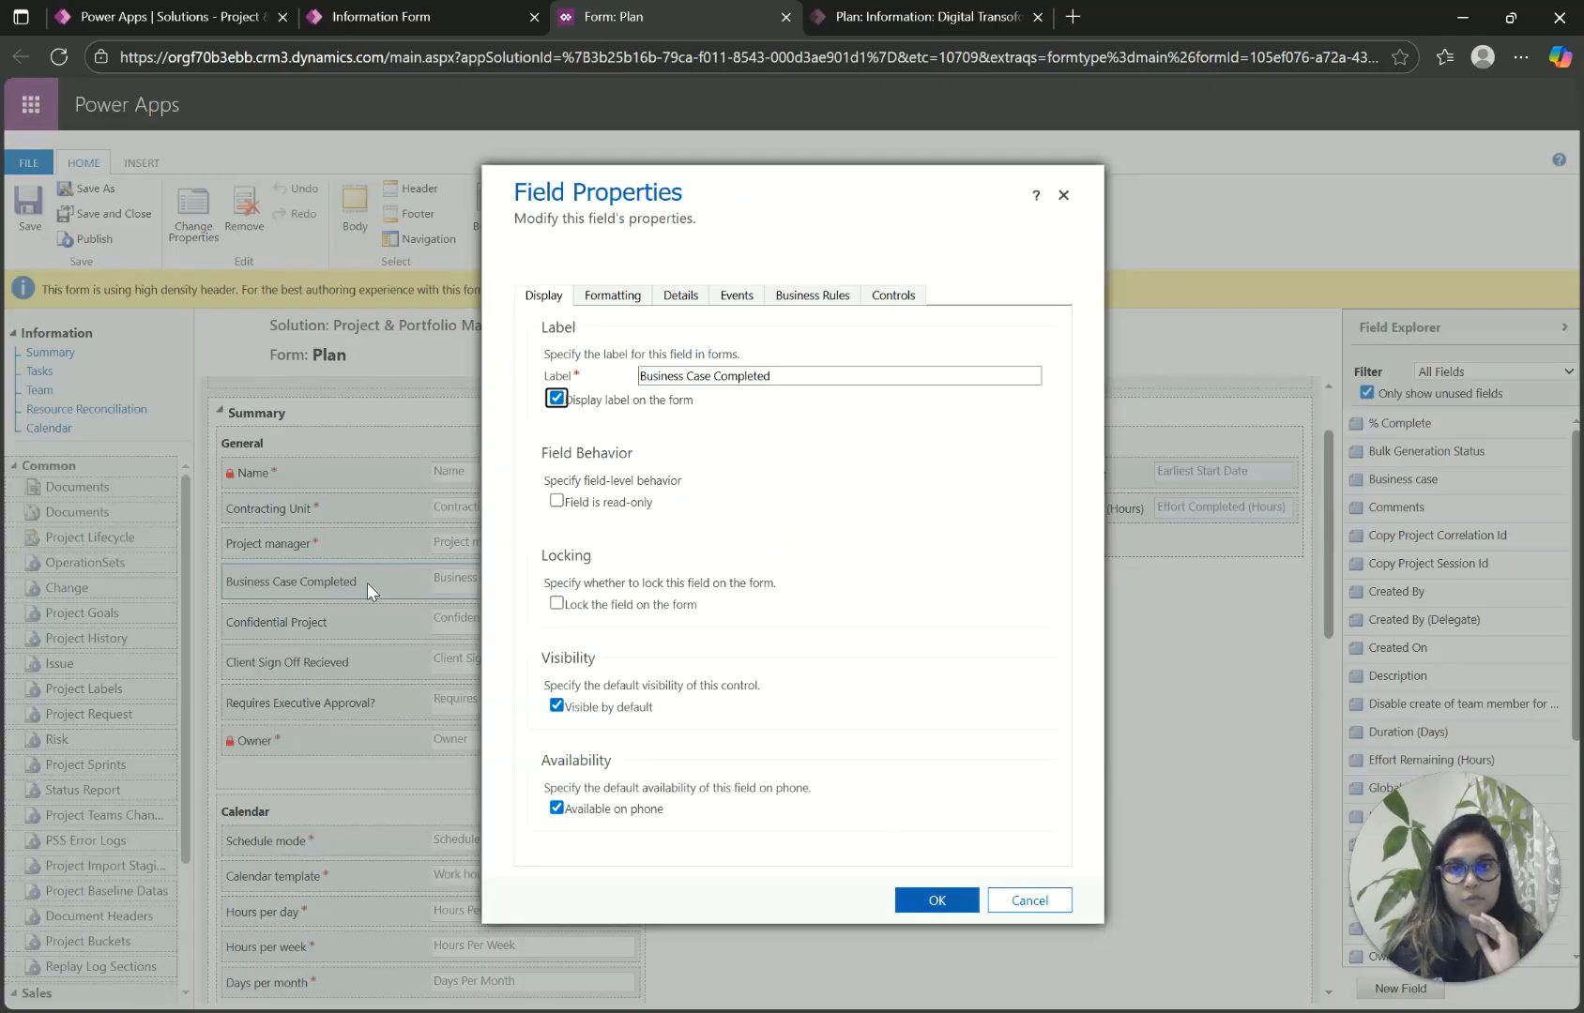
pyautogui.click(605, 296)
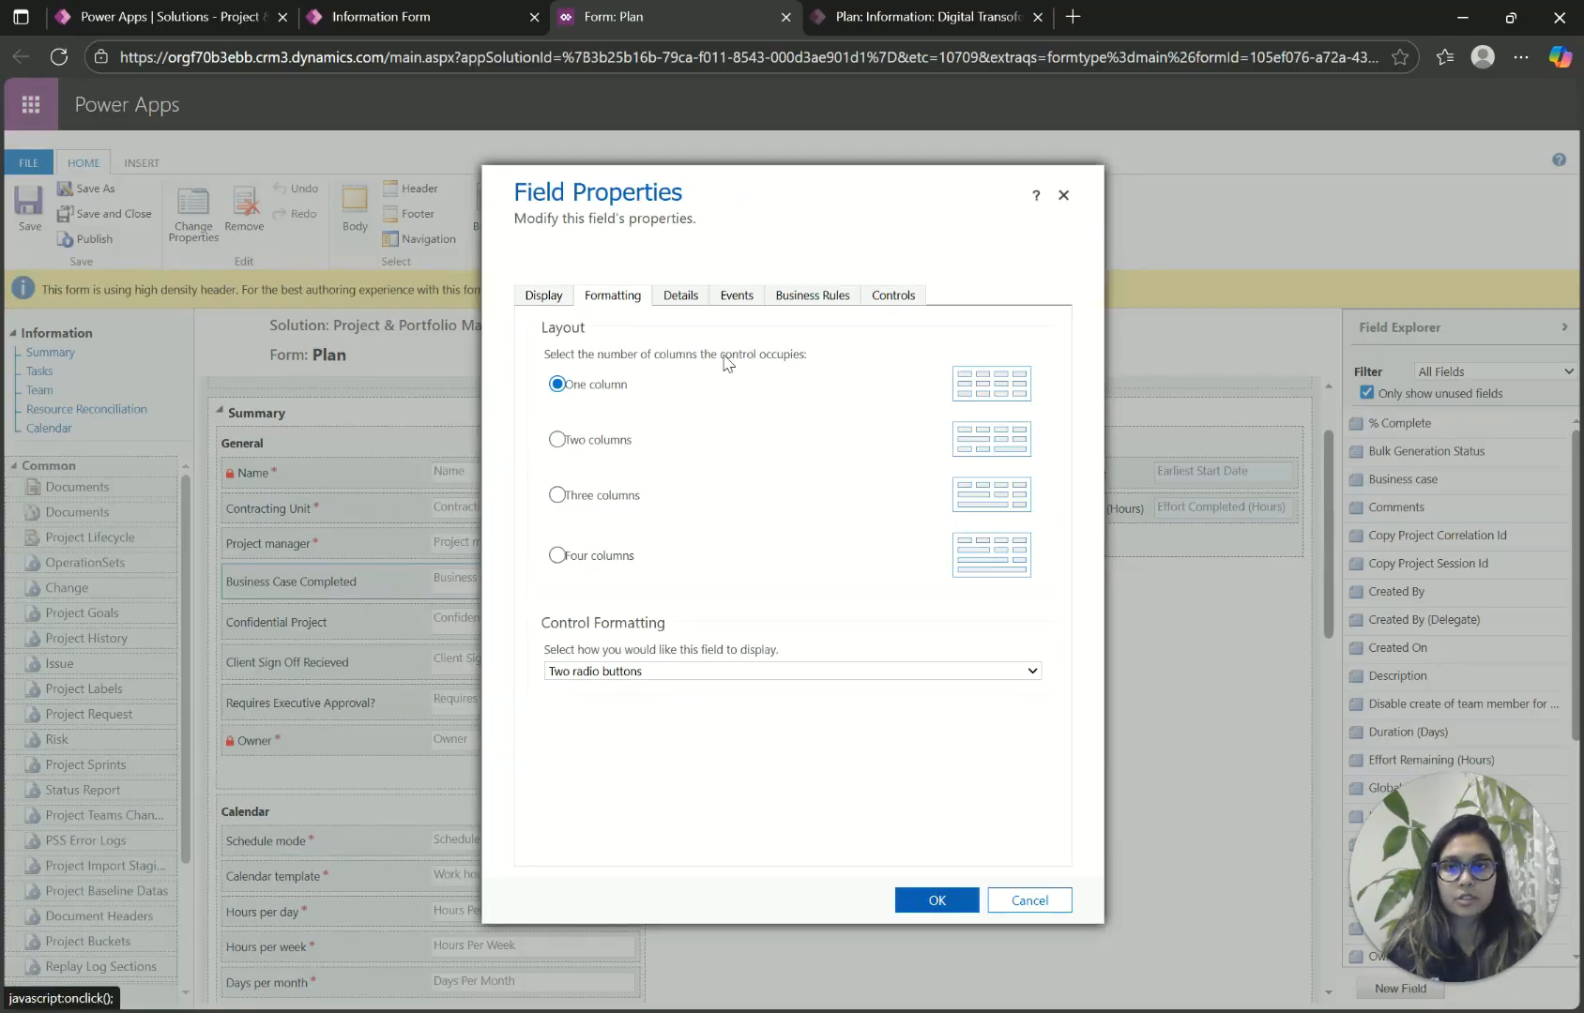
pyautogui.click(670, 670)
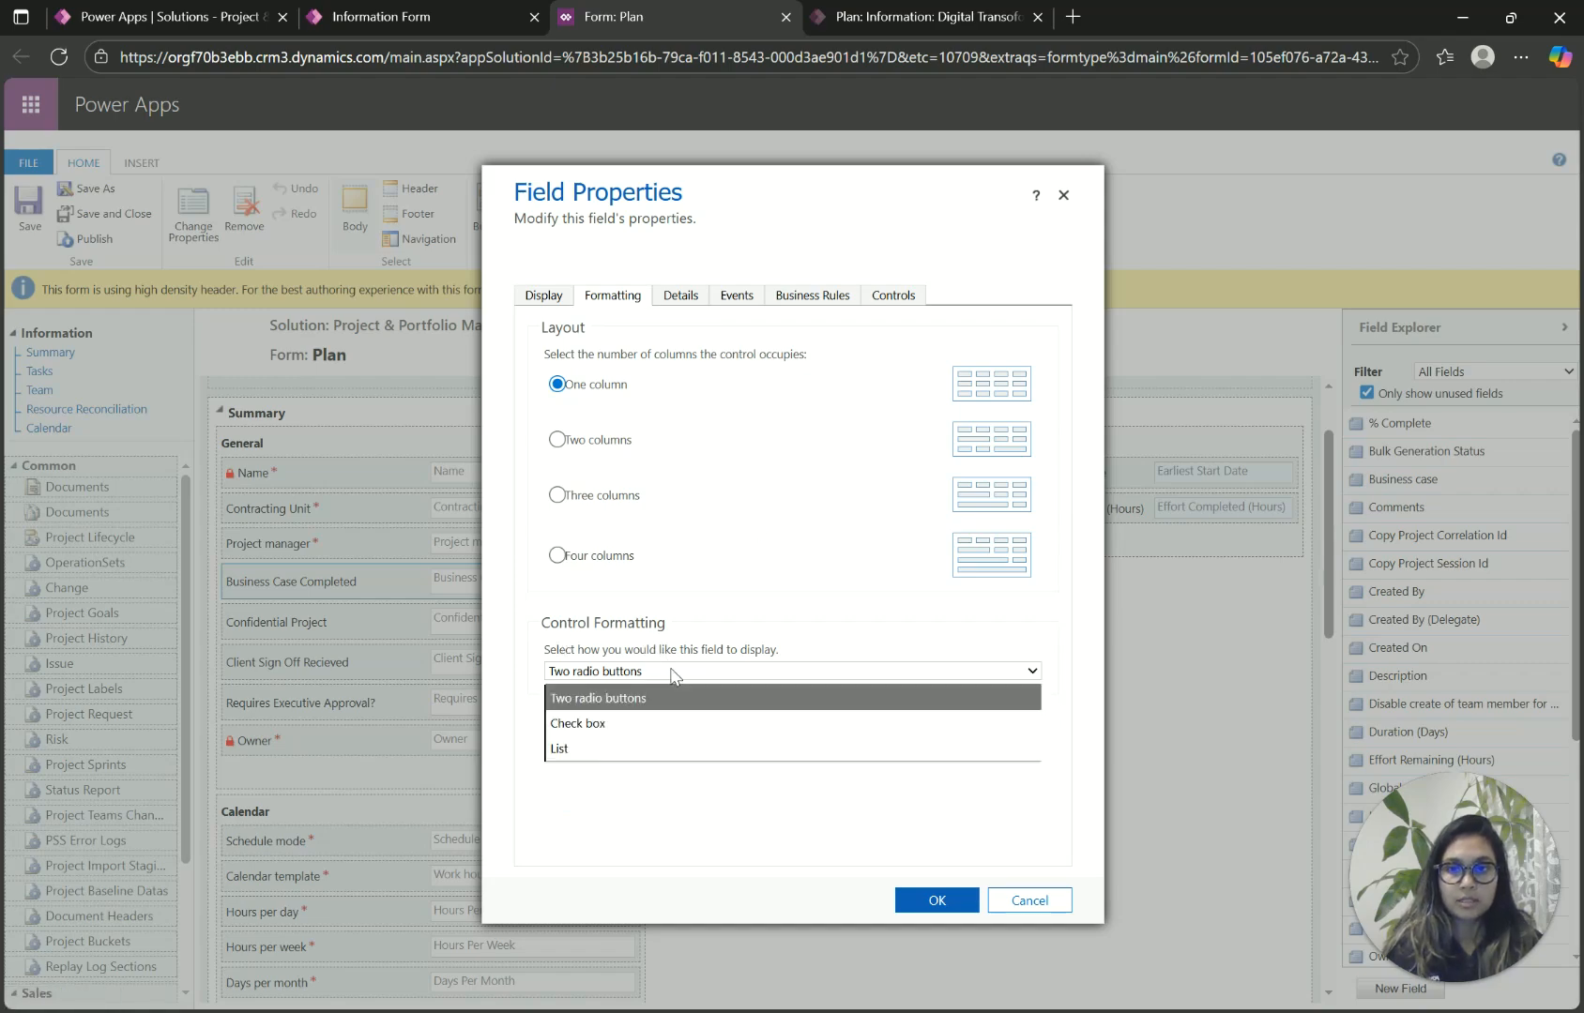
pyautogui.click(600, 724)
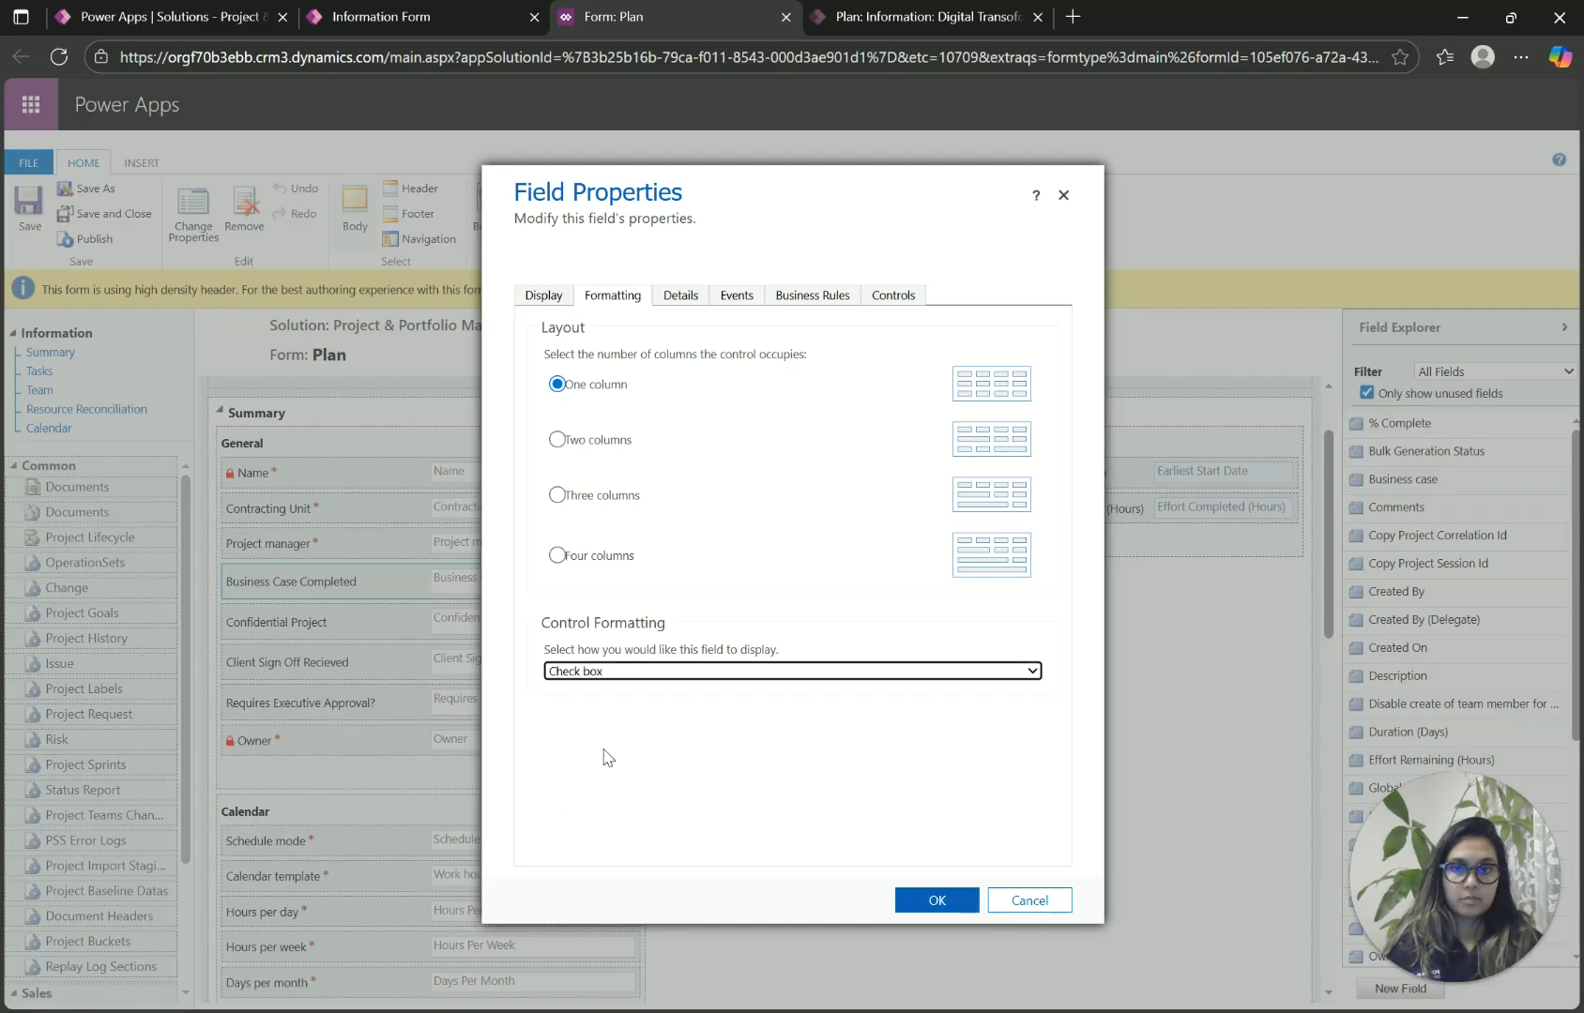
pyautogui.click(938, 900)
# Step: Add the Toggle control to the Confidential Project field and enable it for Web, Phone and Tablet
pyautogui.click(270, 629)
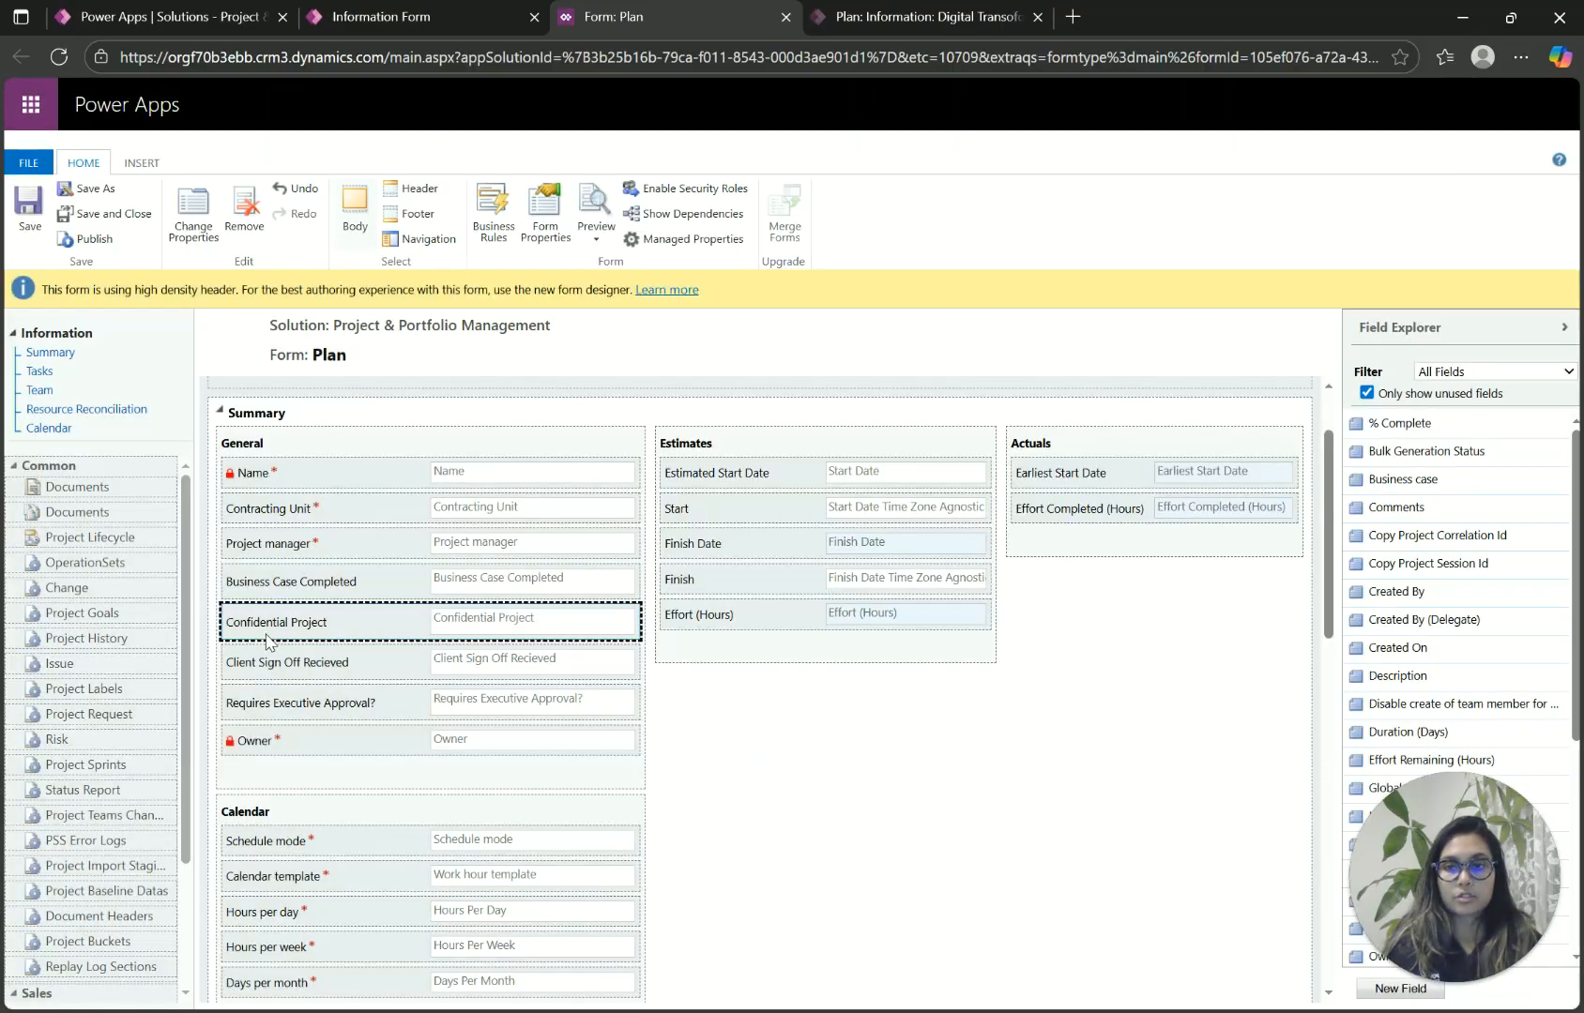
pyautogui.doubleClick(268, 629)
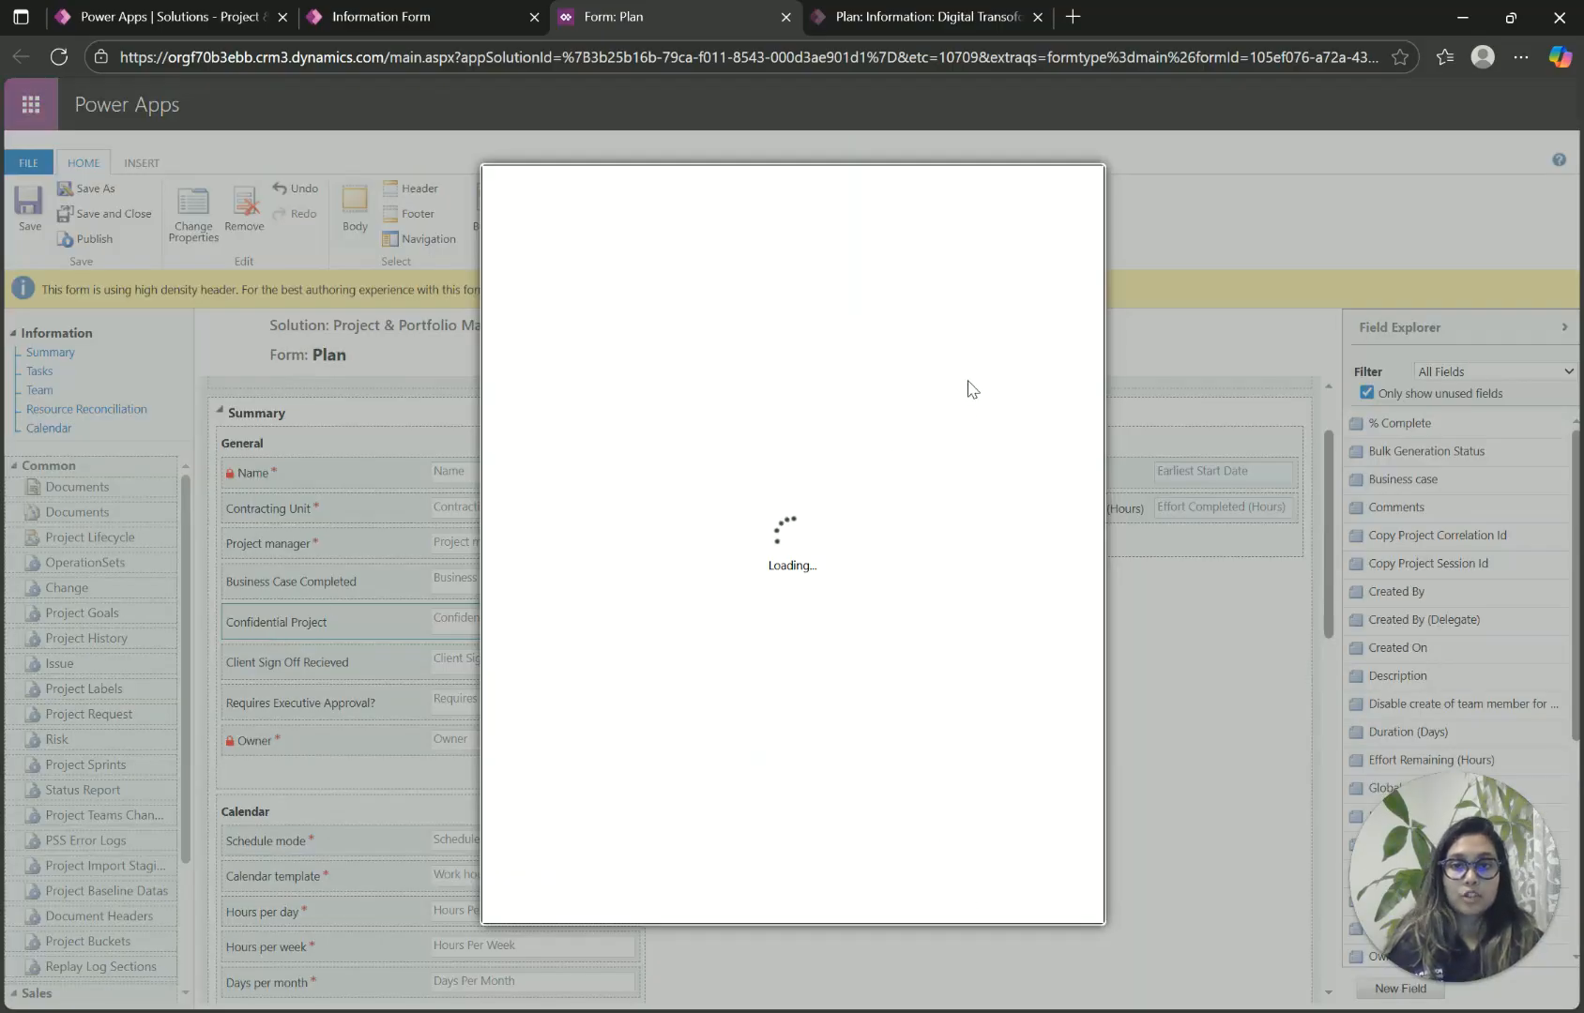
pyautogui.click(898, 302)
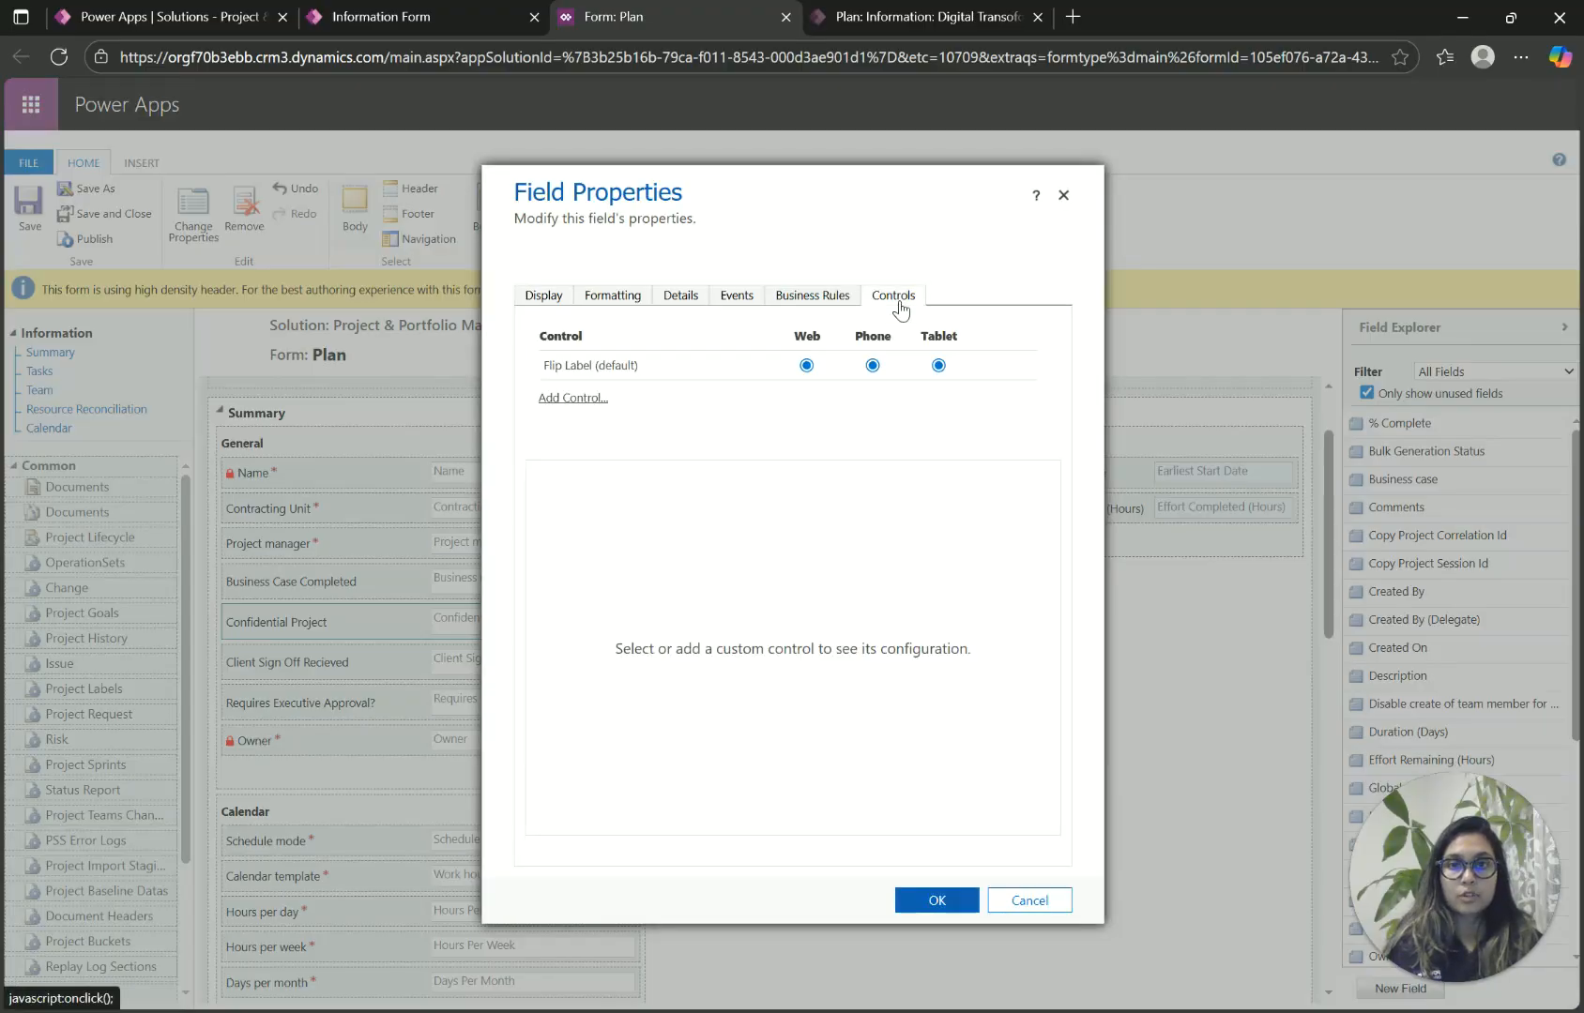
pyautogui.click(549, 402)
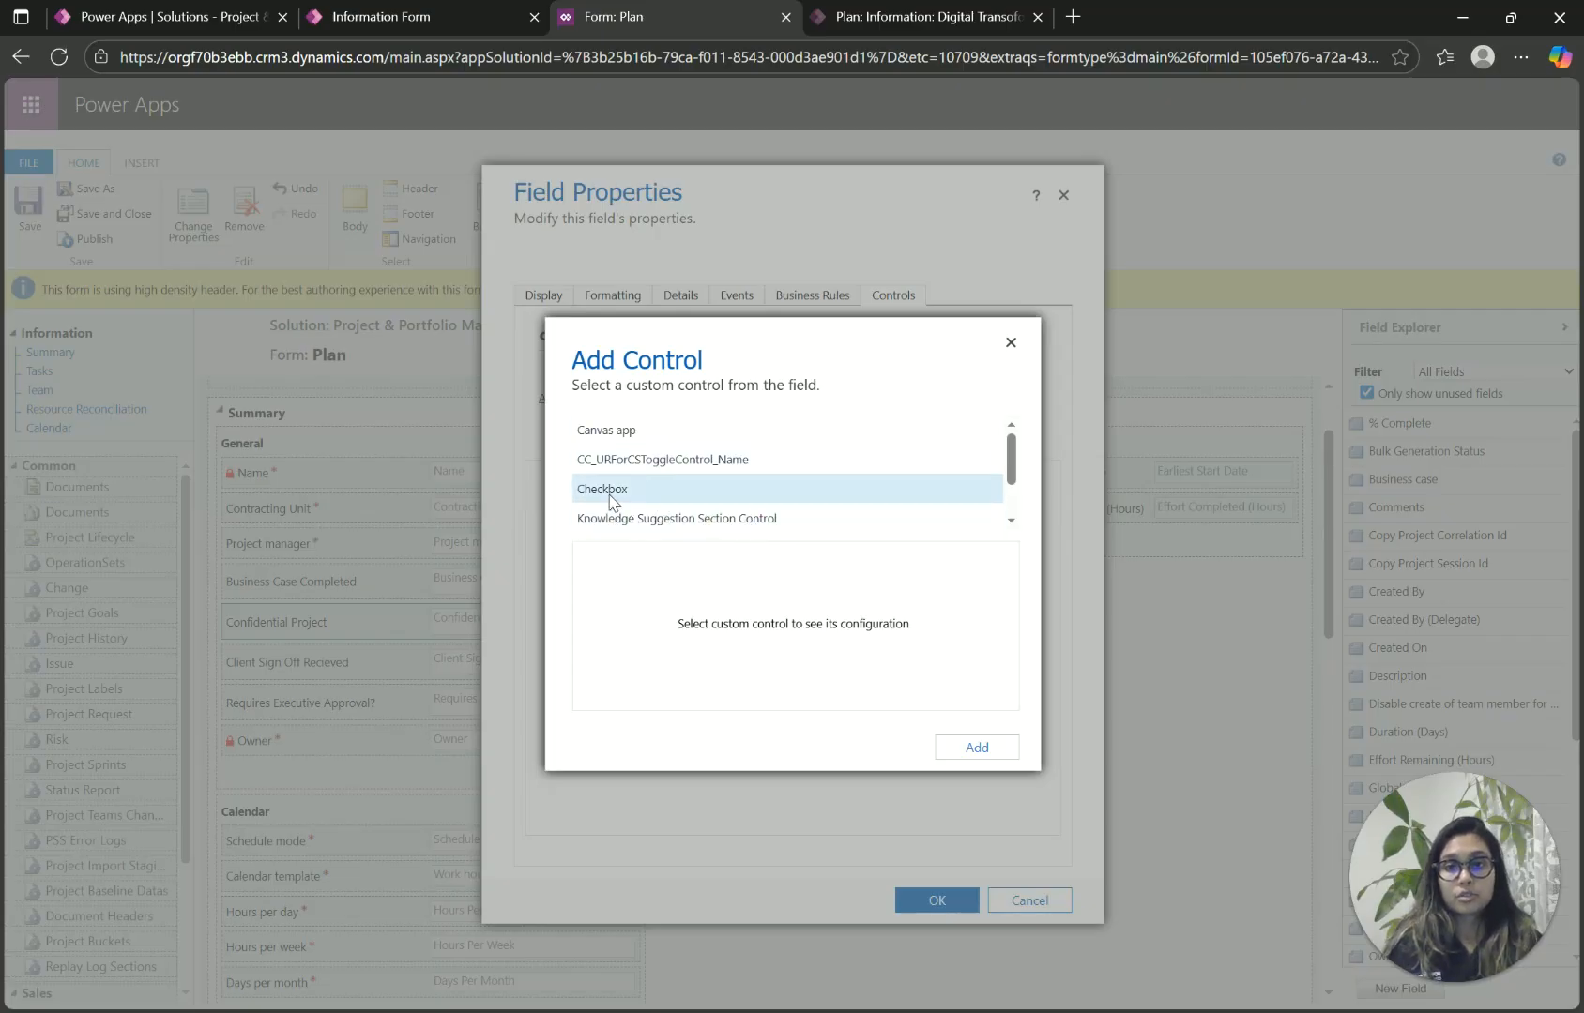
pyautogui.scroll(-1, 650, 511)
pyautogui.click(626, 516)
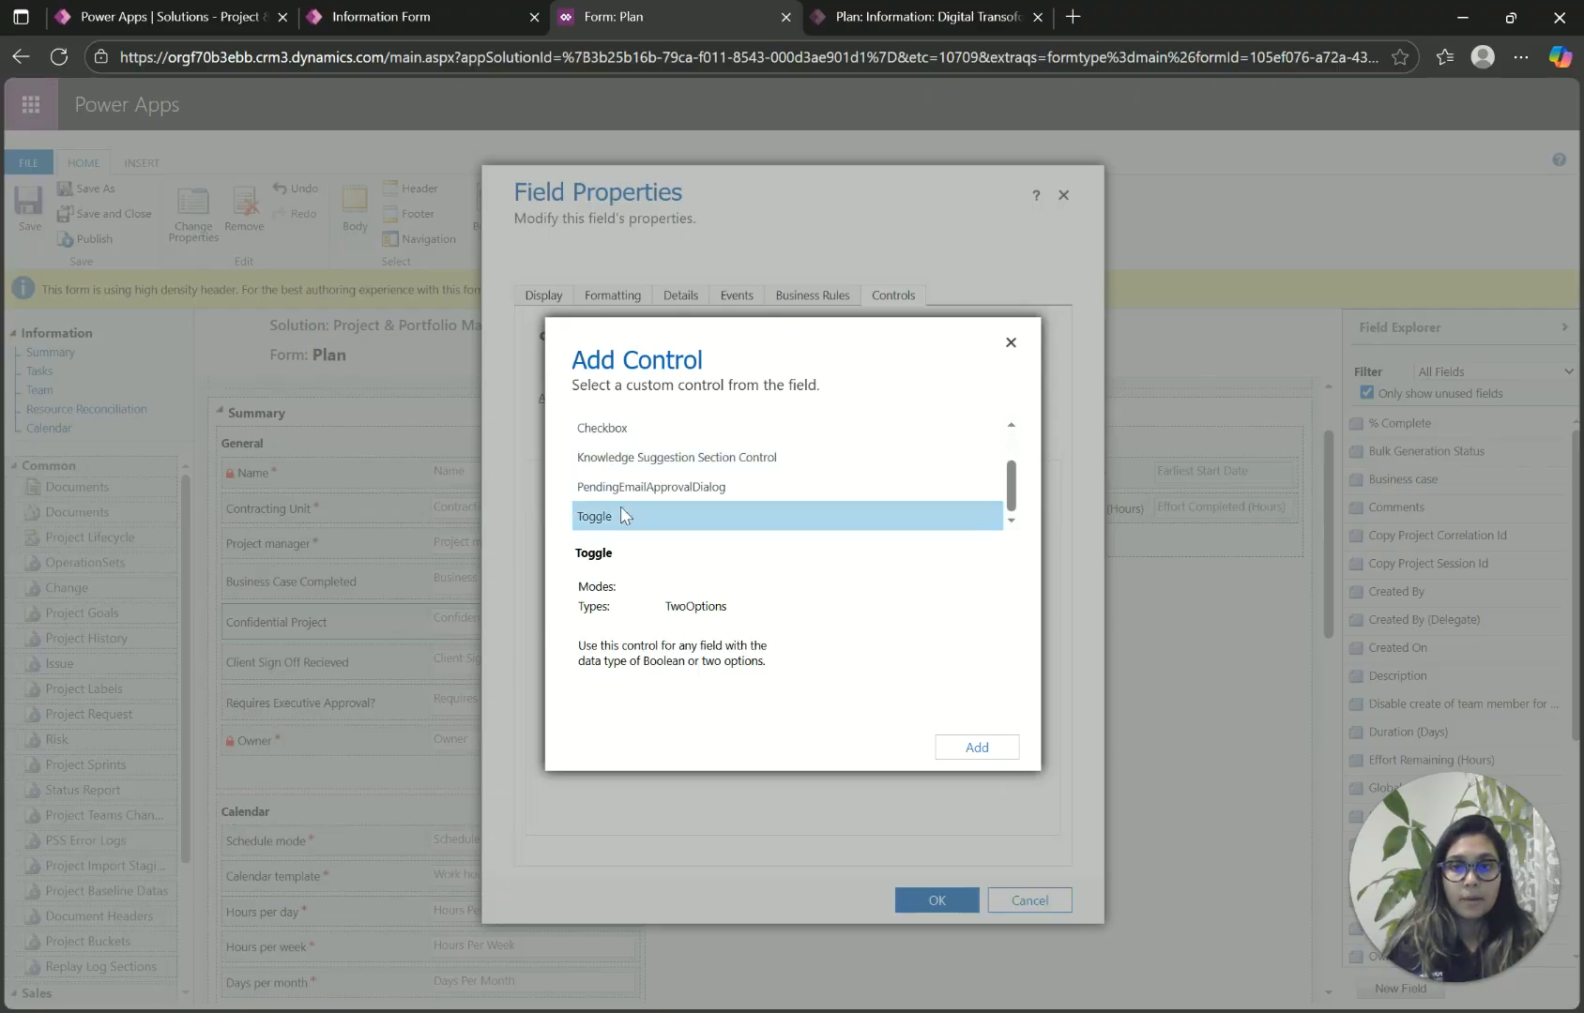
pyautogui.click(976, 748)
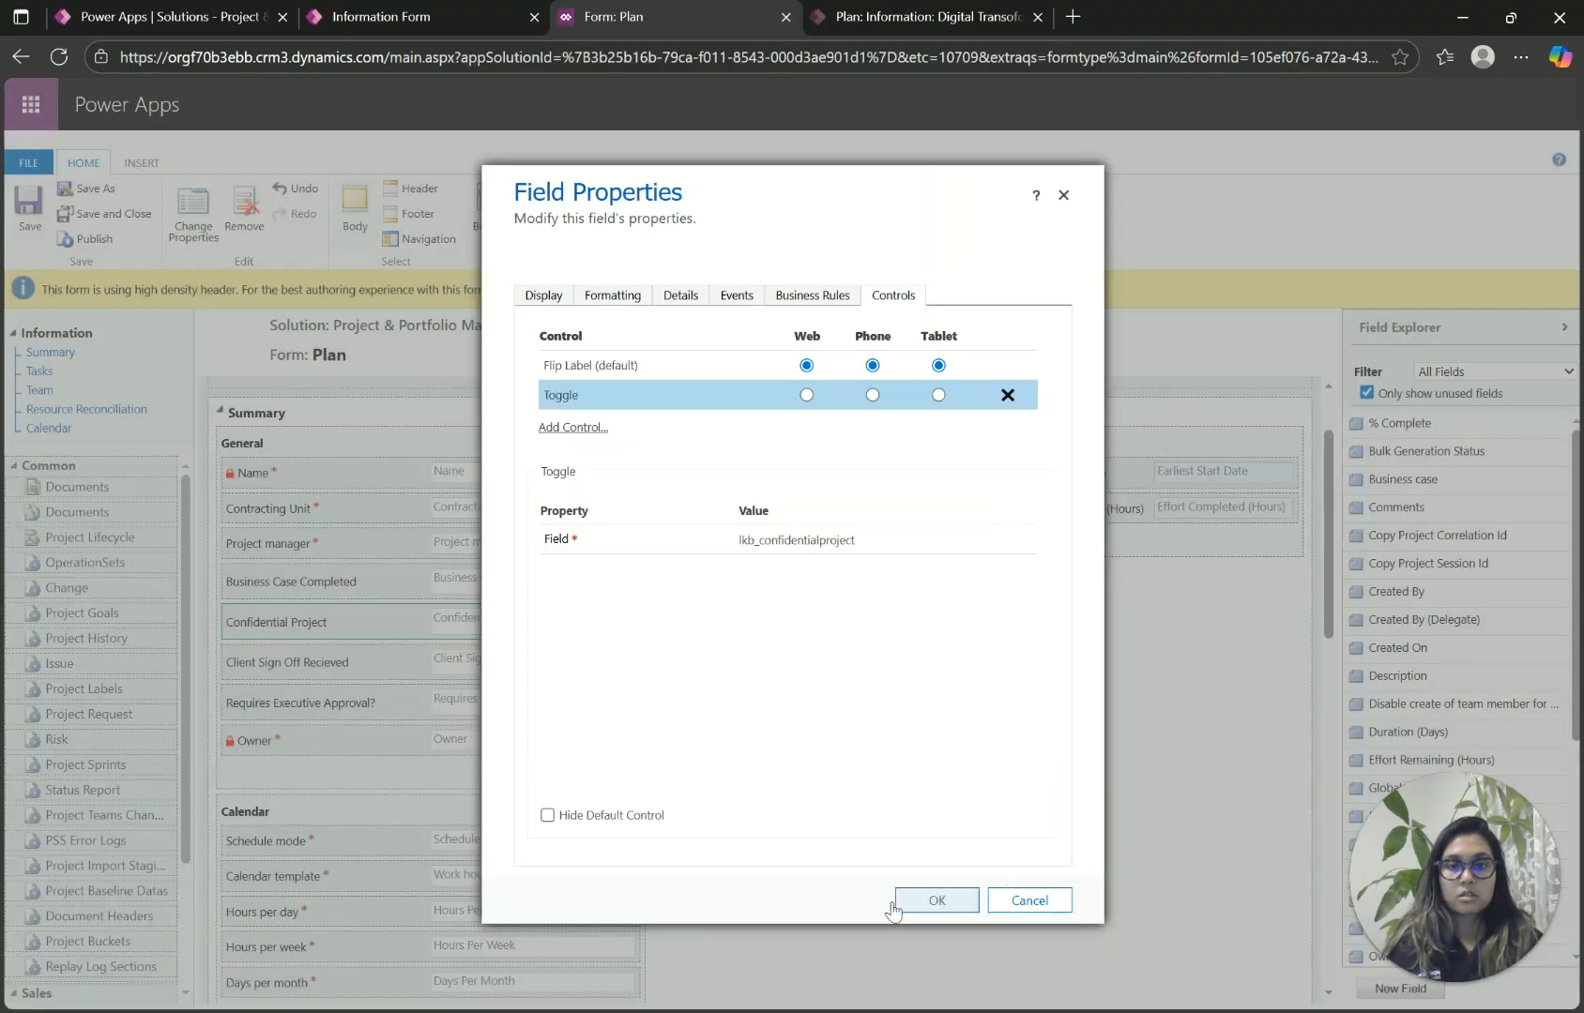
pyautogui.click(806, 395)
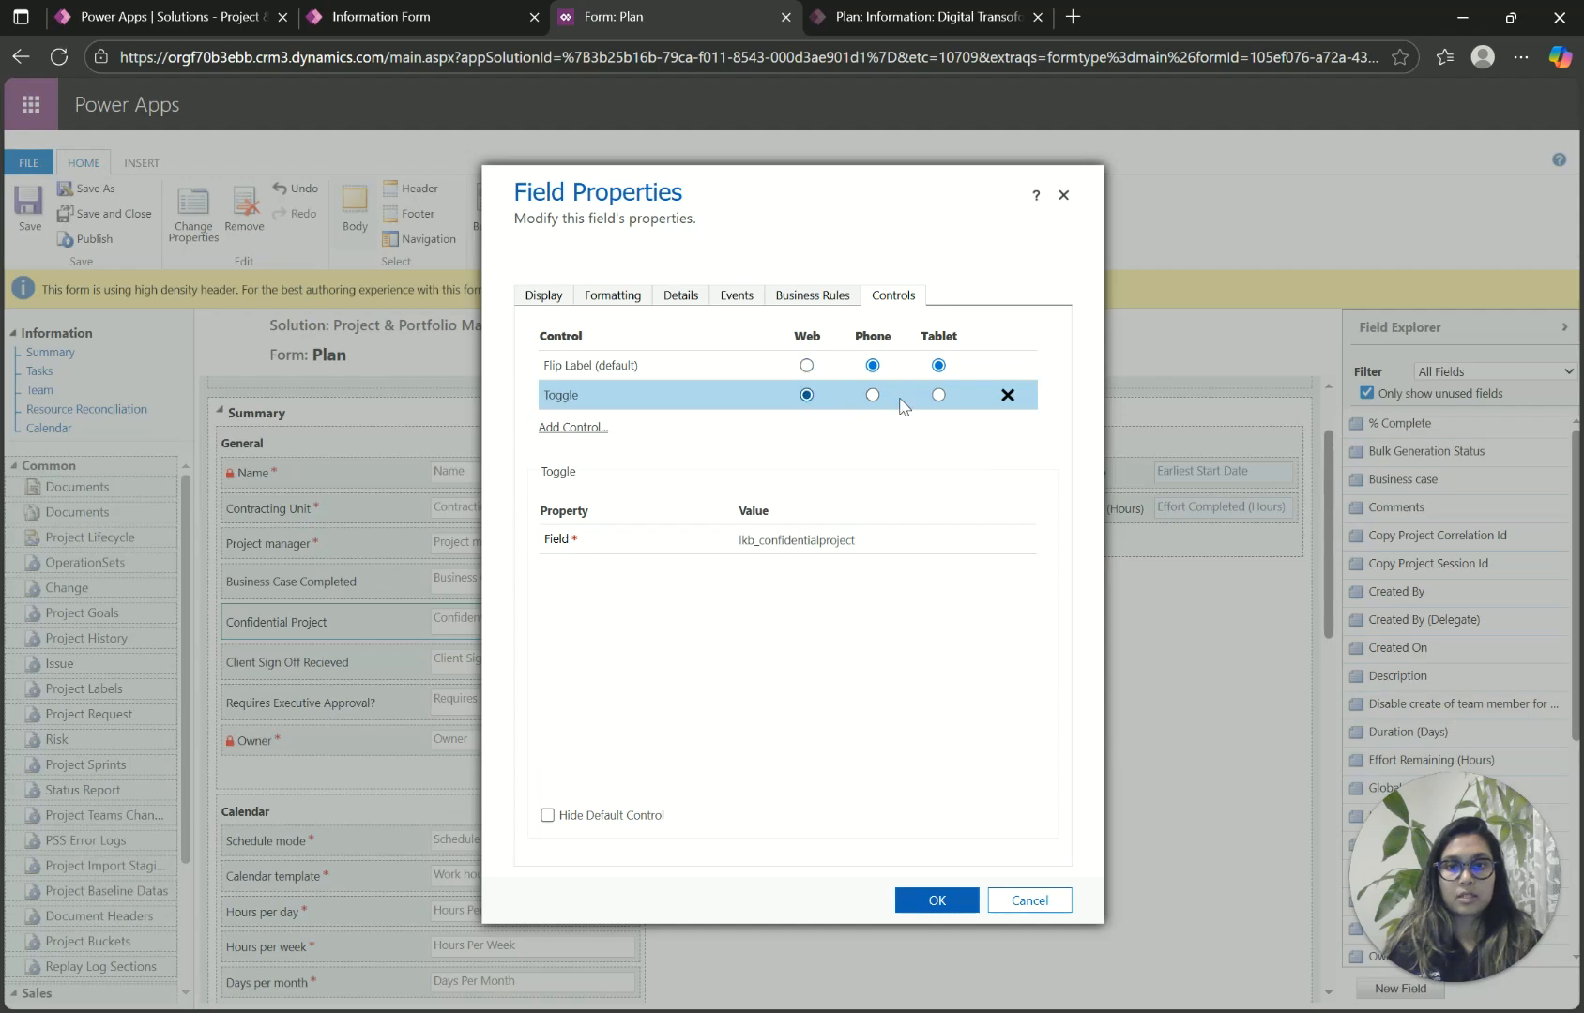
pyautogui.click(871, 395)
pyautogui.click(938, 395)
pyautogui.click(929, 904)
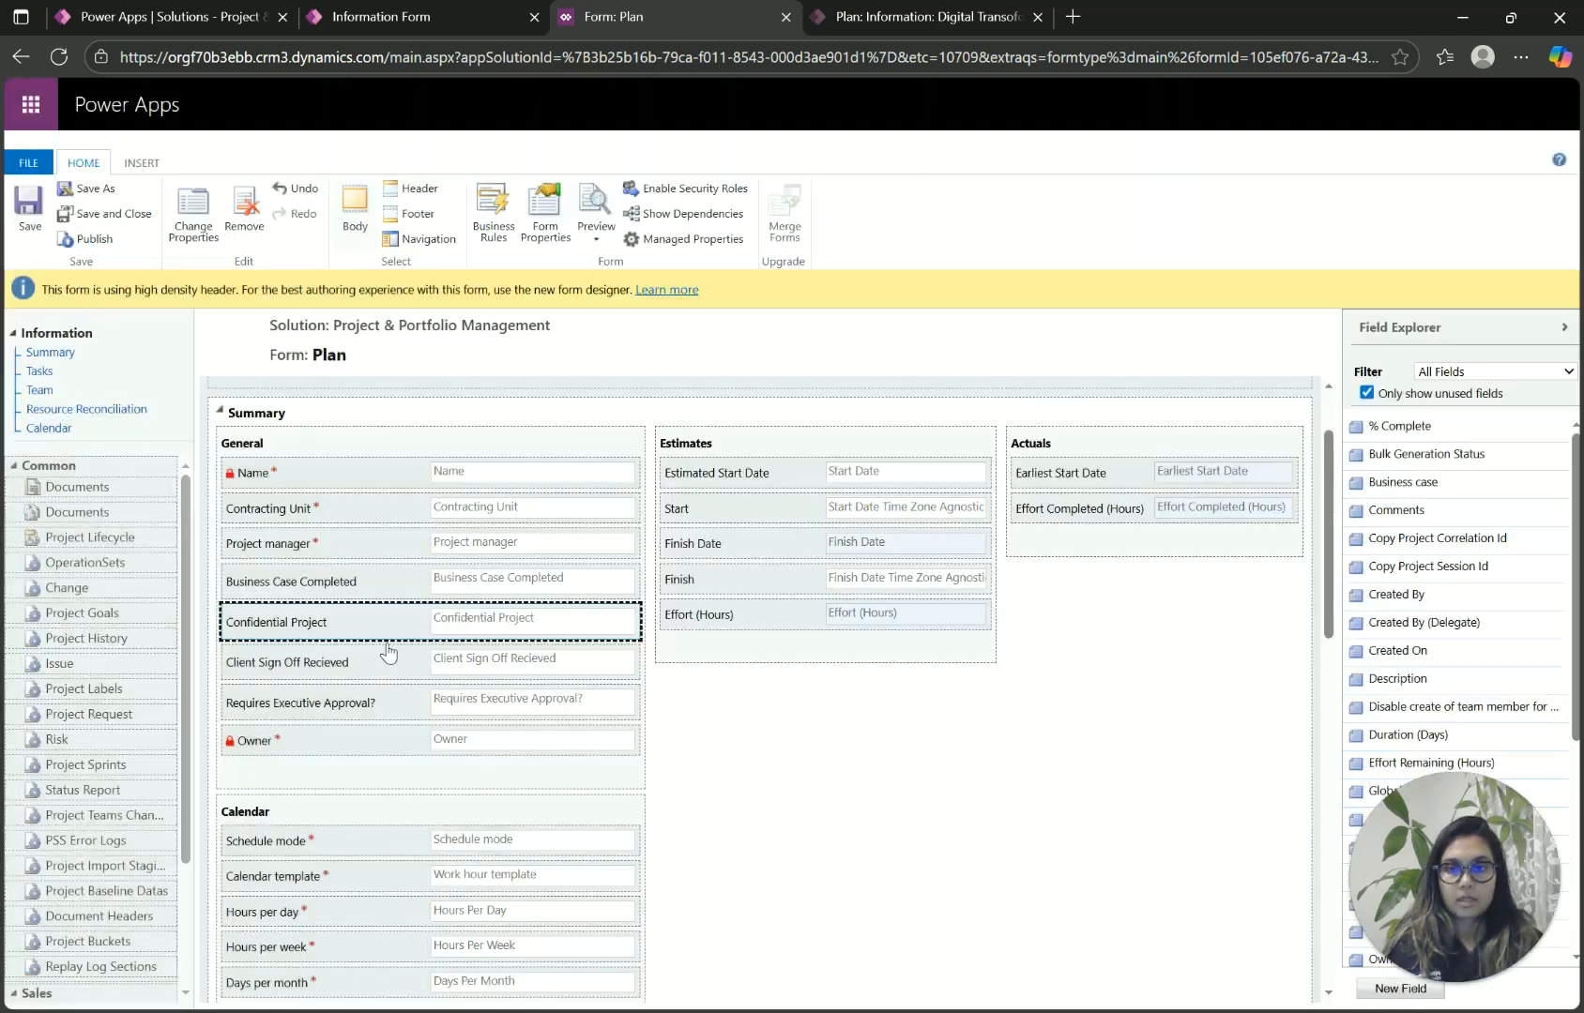
# Step: Set the Client Sign Off Recieved field's control formatting to Check box
pyautogui.doubleClick(336, 662)
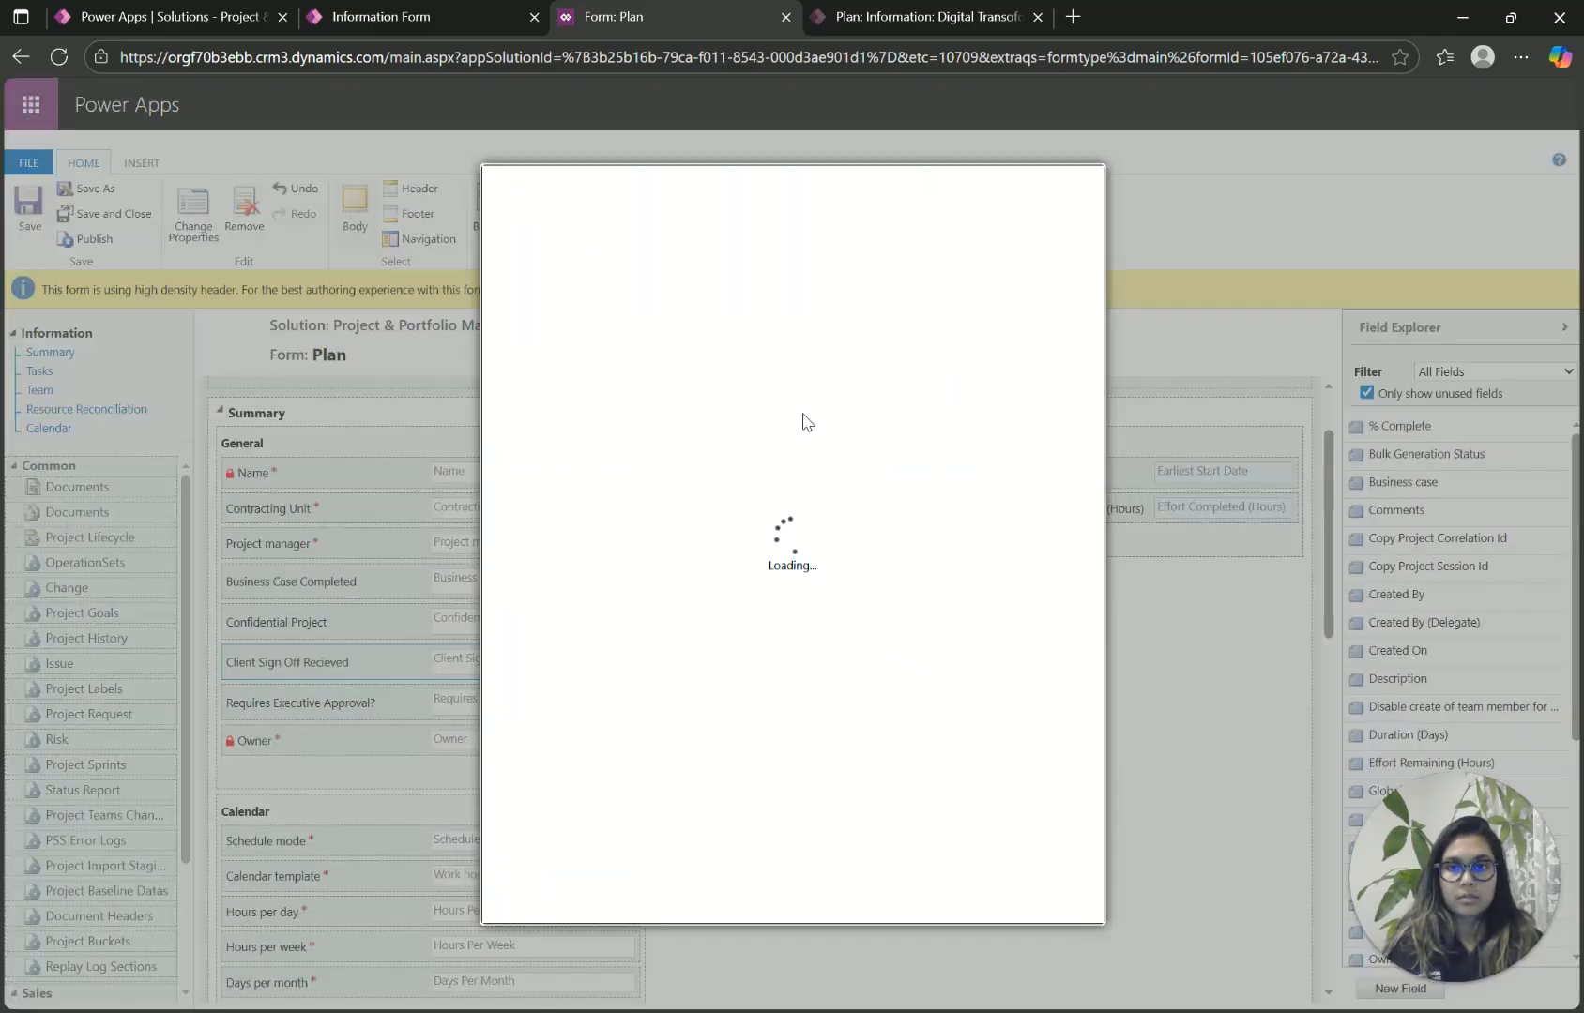
pyautogui.click(620, 298)
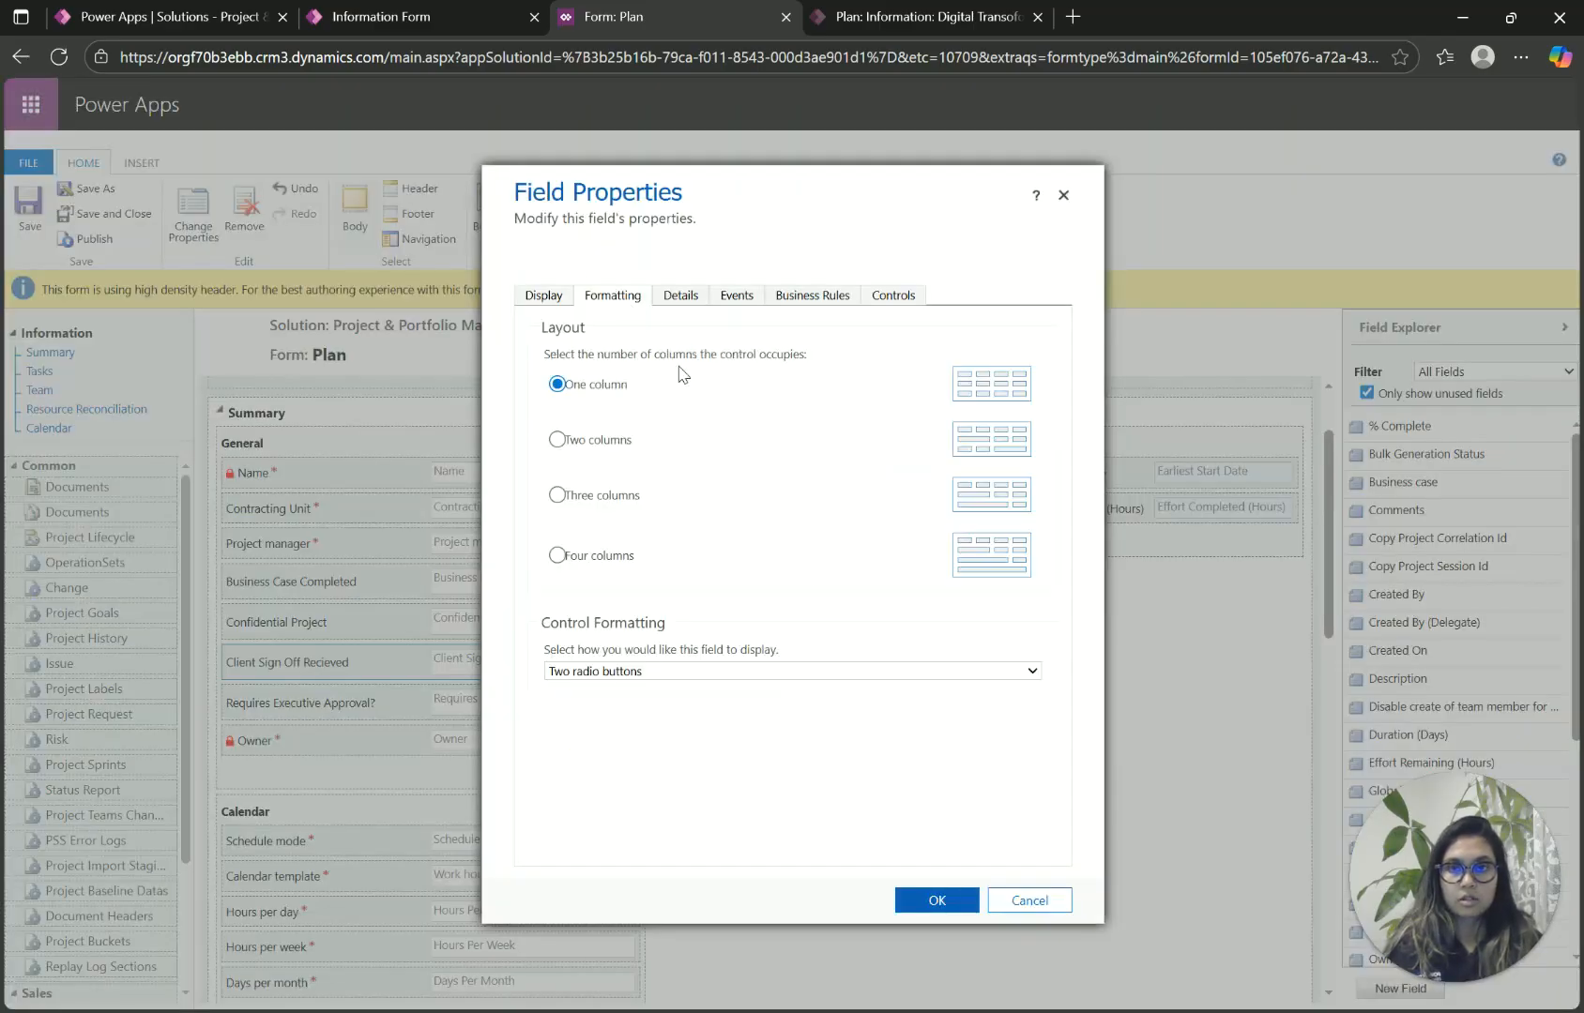
pyautogui.click(700, 671)
pyautogui.click(676, 723)
pyautogui.click(927, 898)
# Step: Set the Requires Executive Approval? field's control formatting to Check box
pyautogui.doubleClick(364, 702)
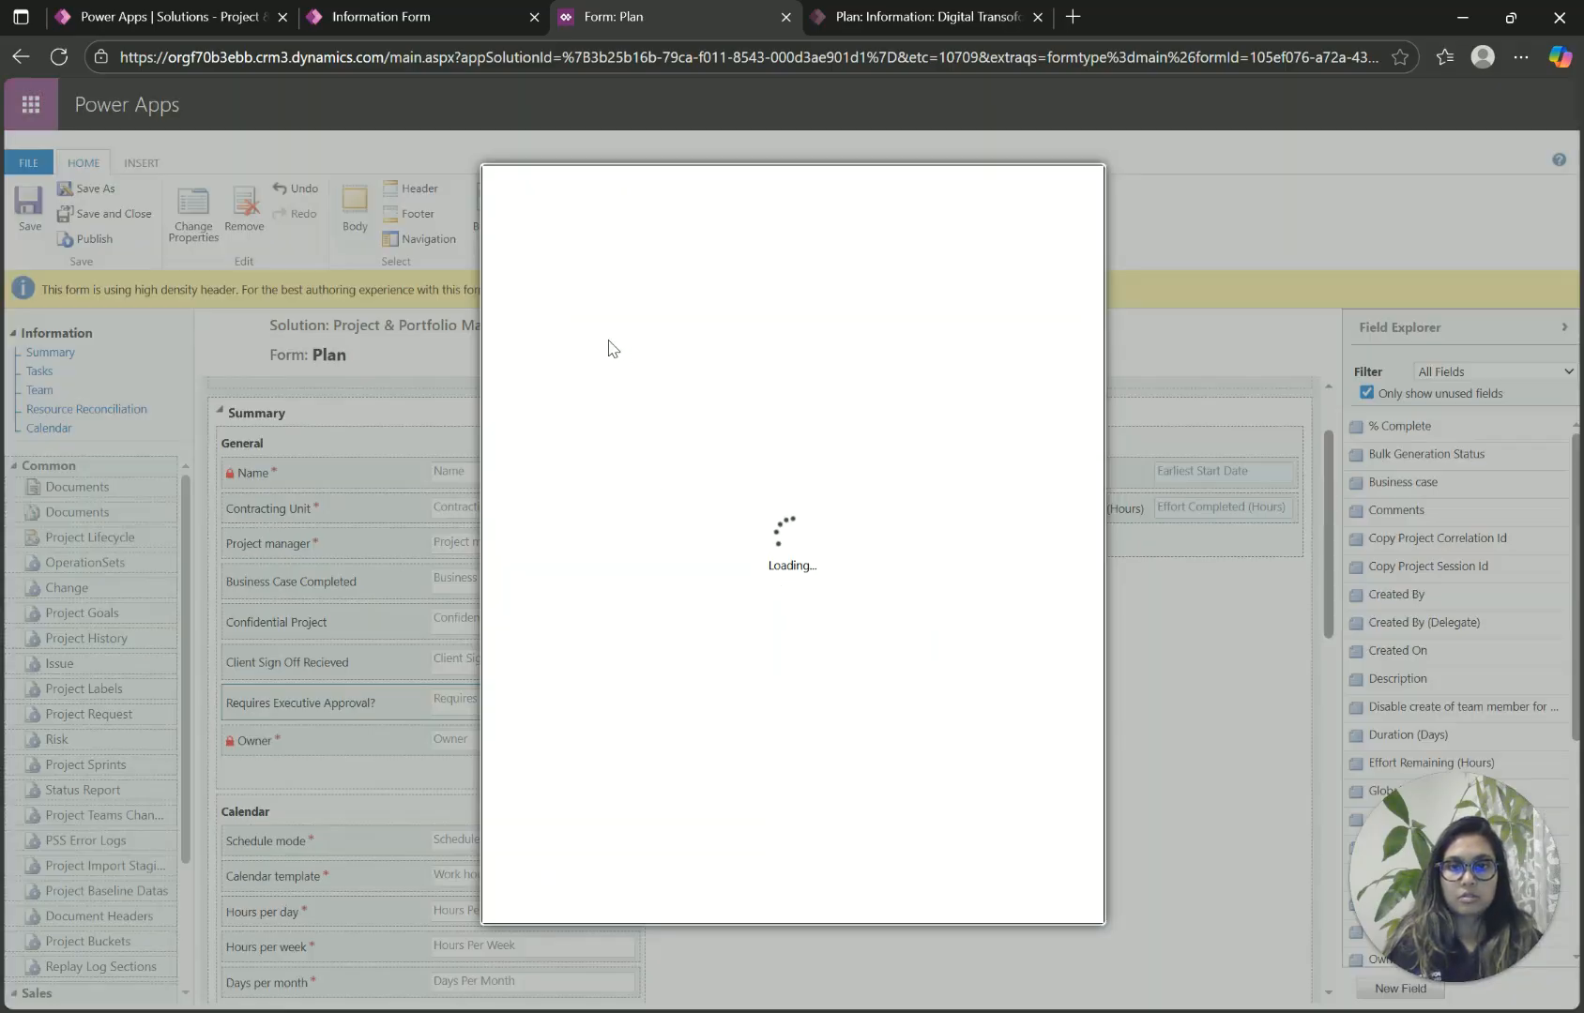
pyautogui.click(610, 312)
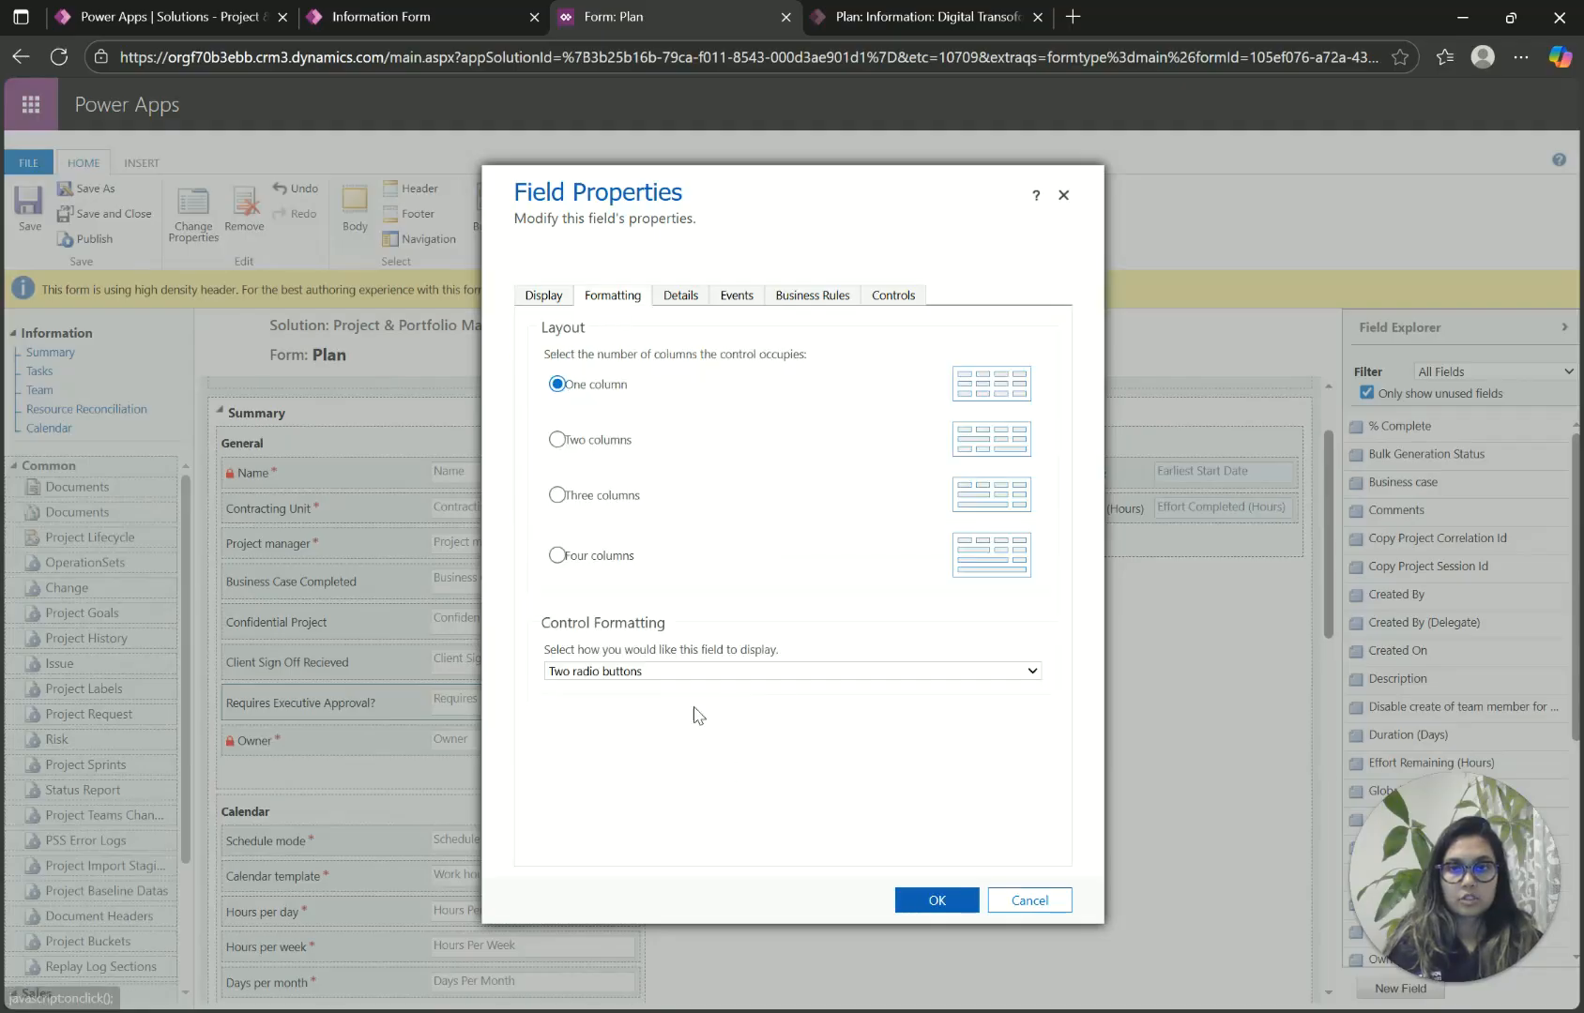
pyautogui.click(649, 671)
pyautogui.click(655, 724)
pyautogui.click(943, 901)
# Step: Save and publish the classic form, and reload the Digital Transoformation Project plan record in Planner
pyautogui.click(23, 225)
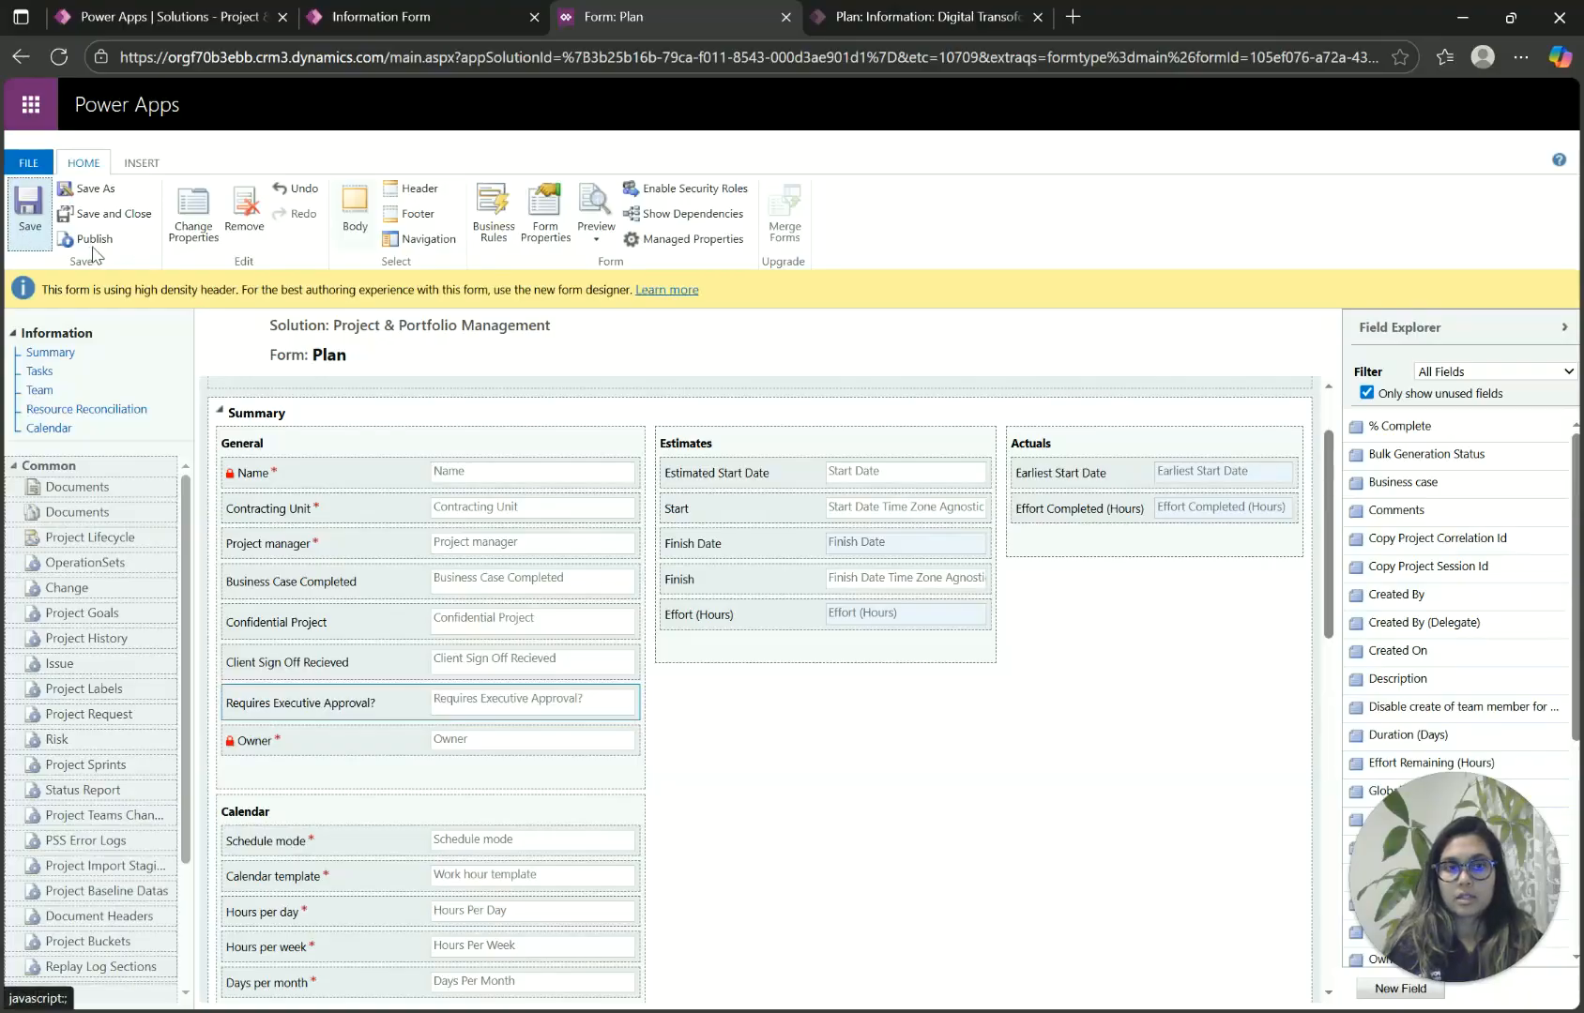
pyautogui.click(92, 240)
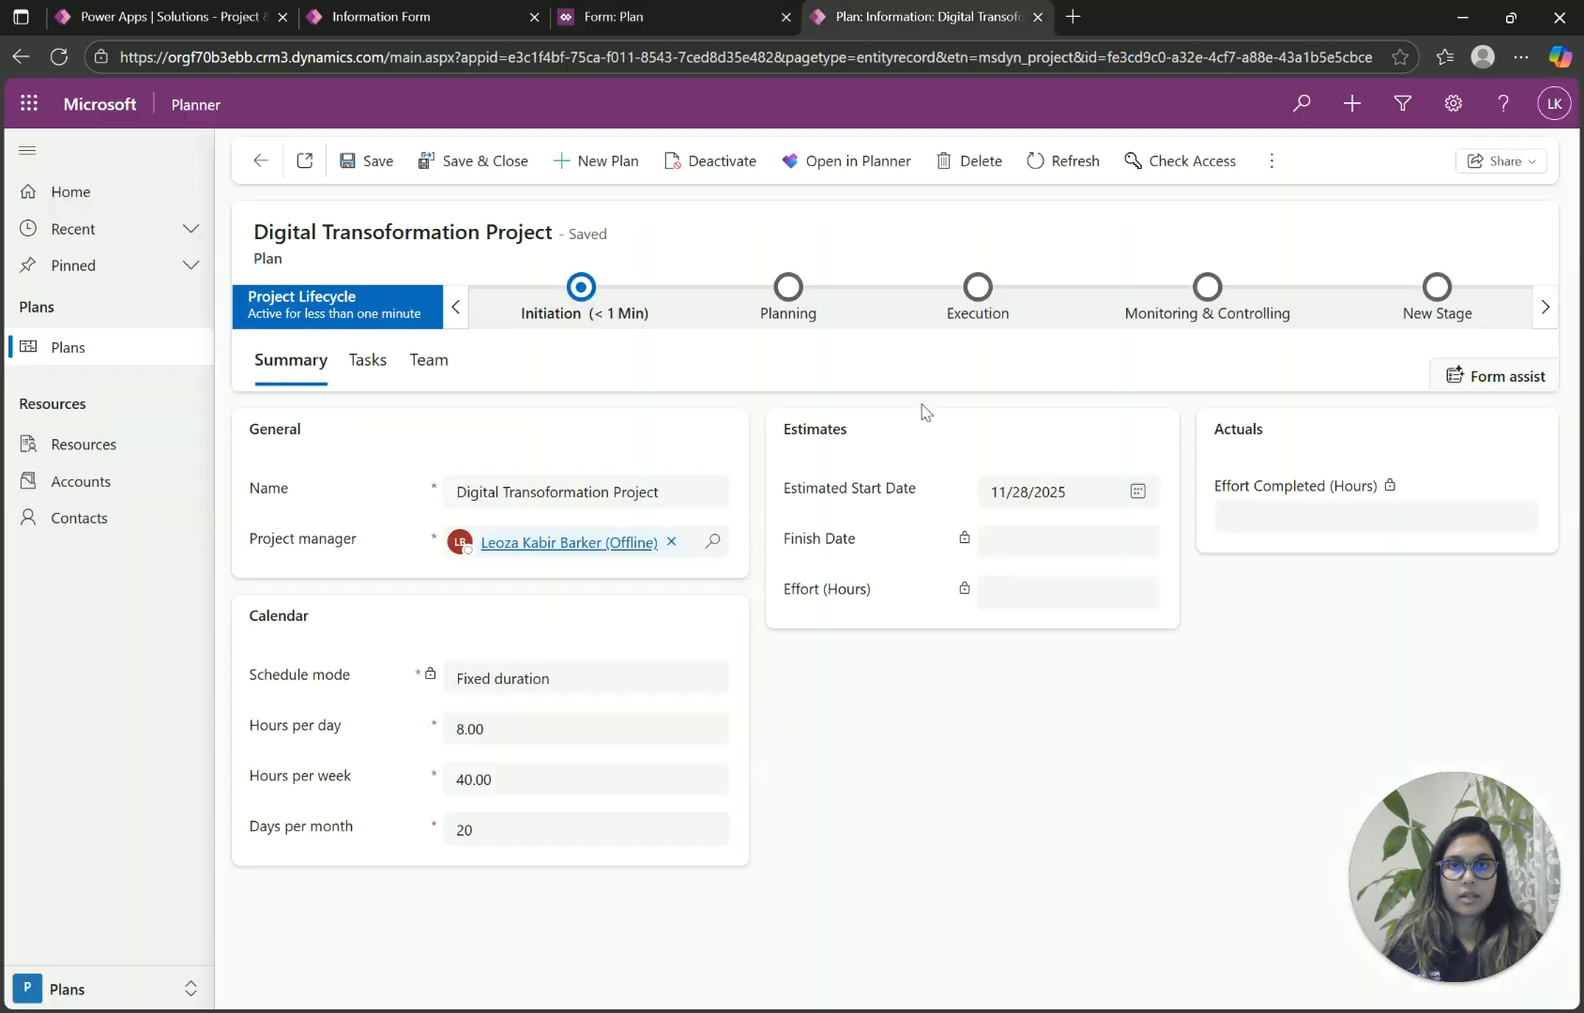
pyautogui.click(924, 16)
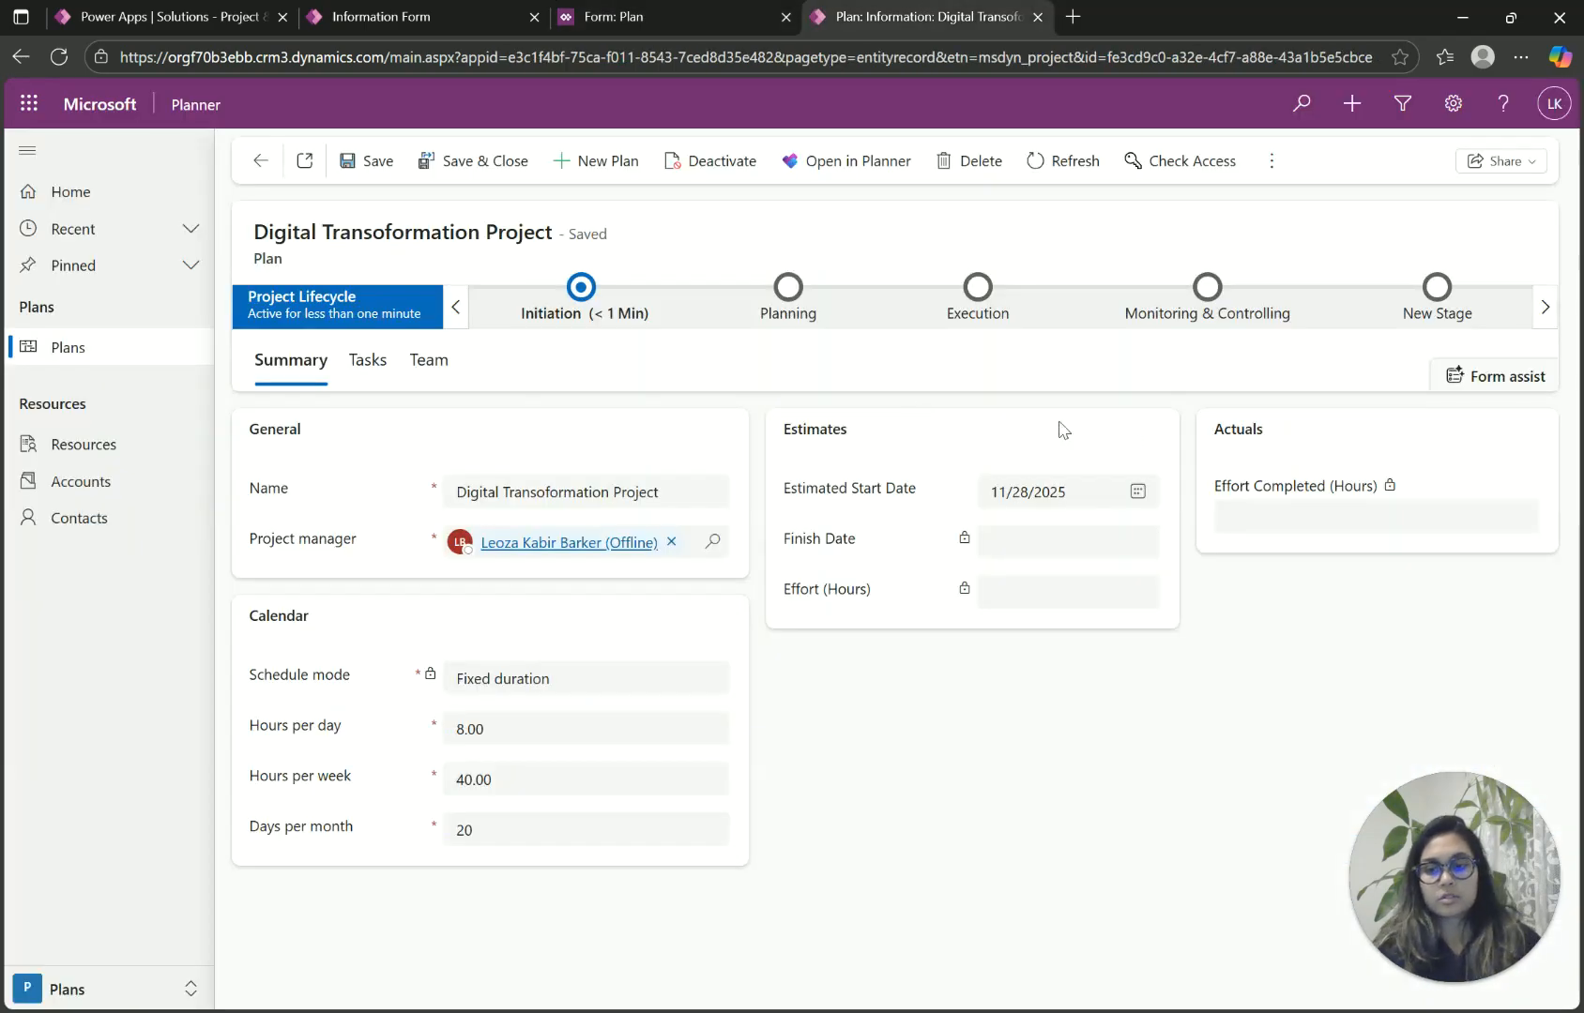
pyautogui.press('F5')
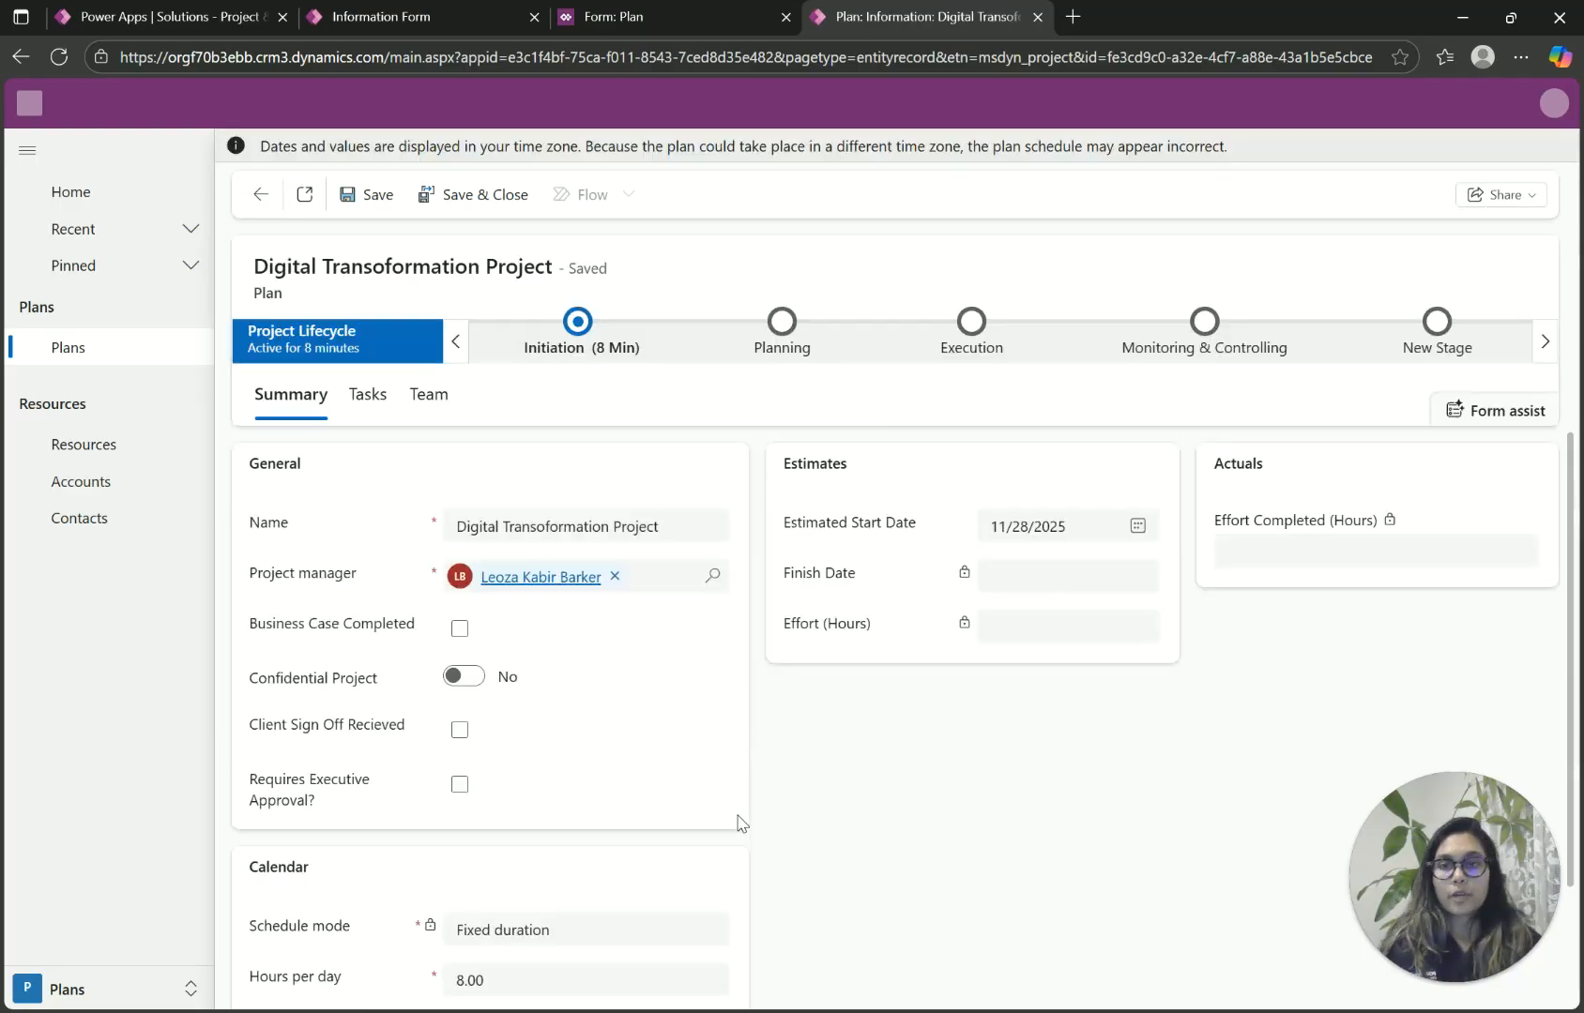
# Step: Try the Business Case Completed check box, set Confidential Project to Yes, and examine the matching fields in the Initiation stage
pyautogui.click(461, 631)
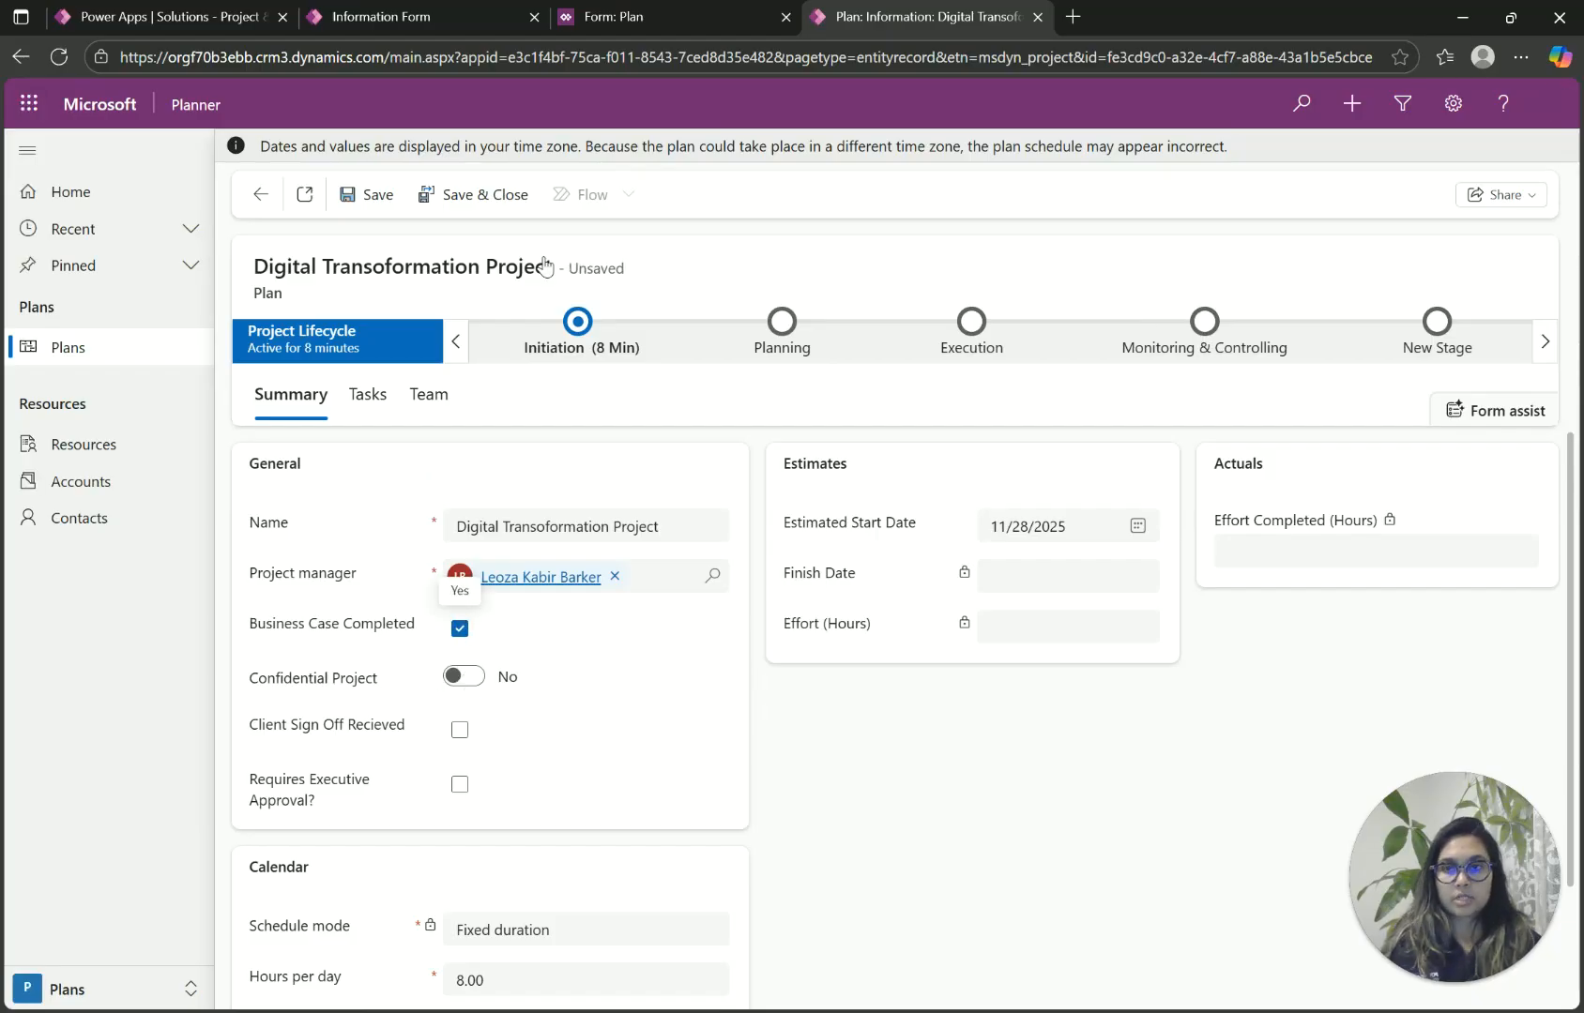
pyautogui.click(569, 344)
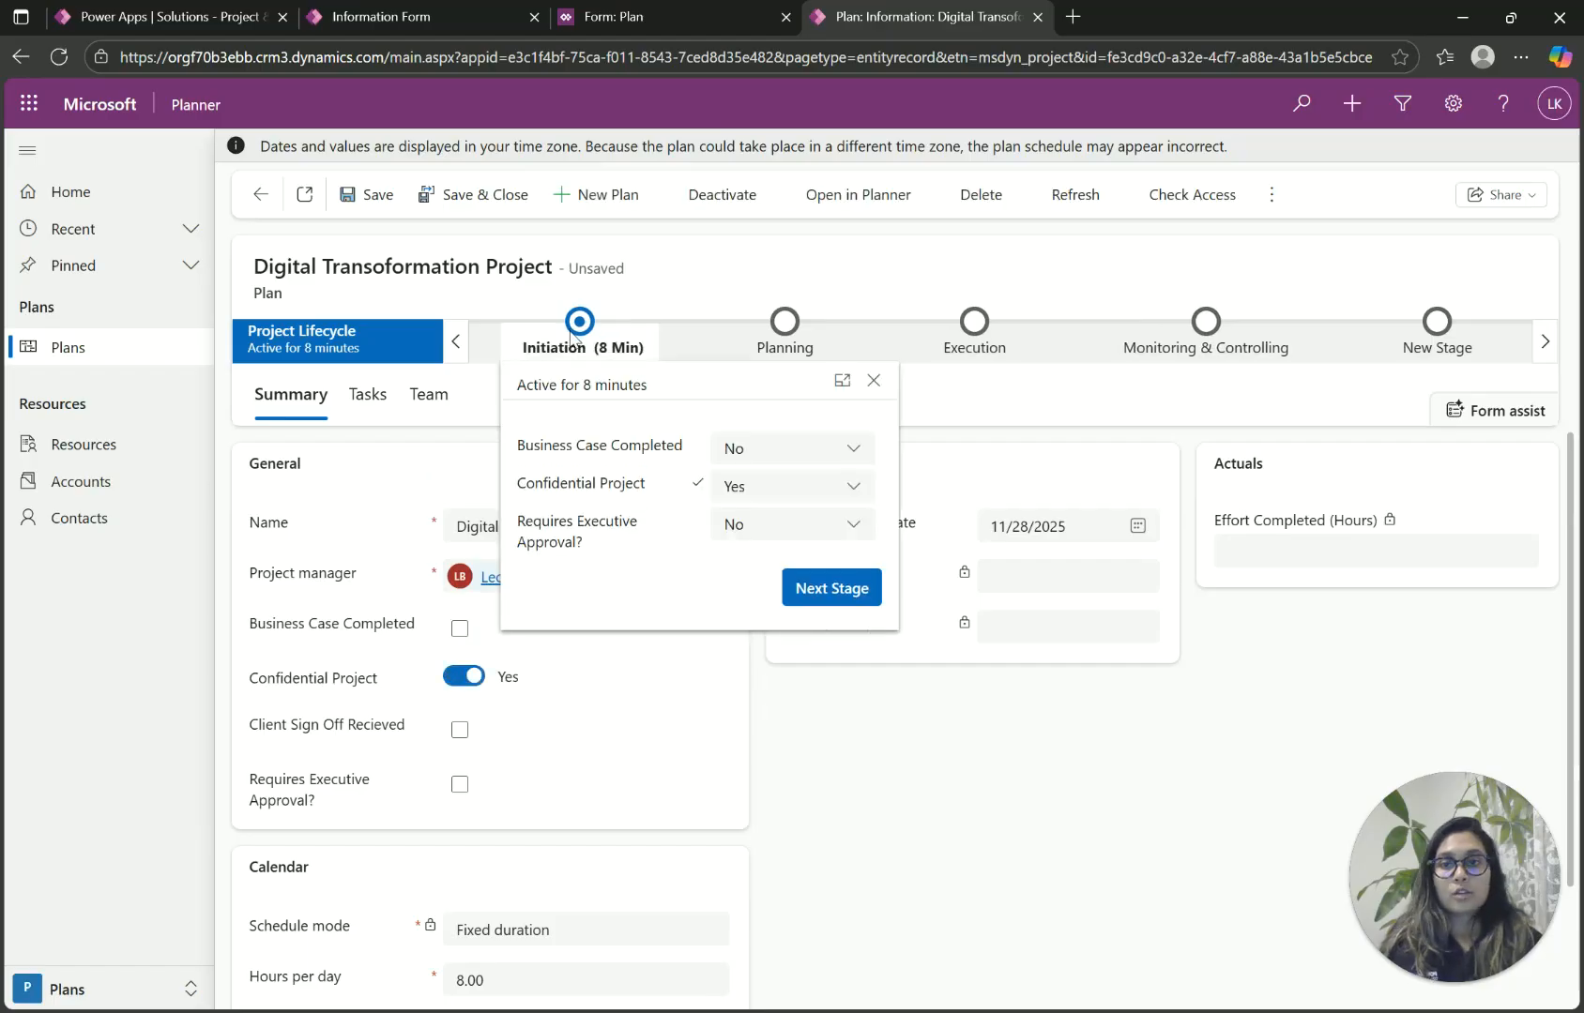
pyautogui.click(755, 452)
pyautogui.click(753, 458)
pyautogui.click(779, 487)
pyautogui.click(782, 531)
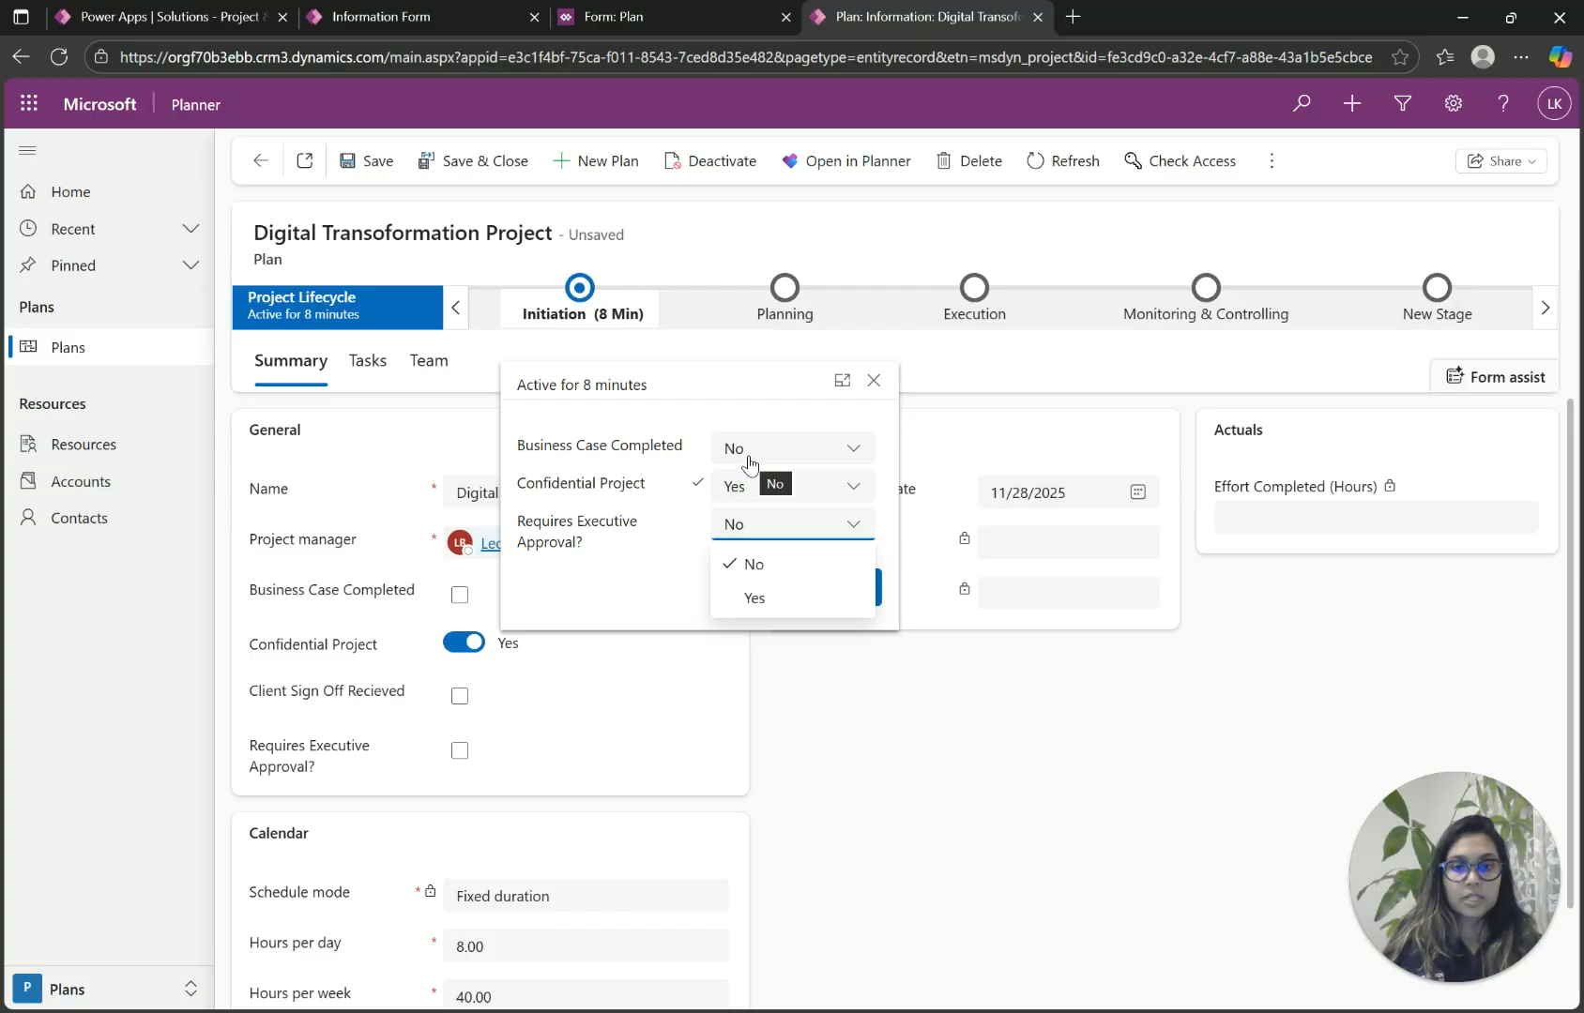
pyautogui.click(1007, 753)
pyautogui.click(1006, 754)
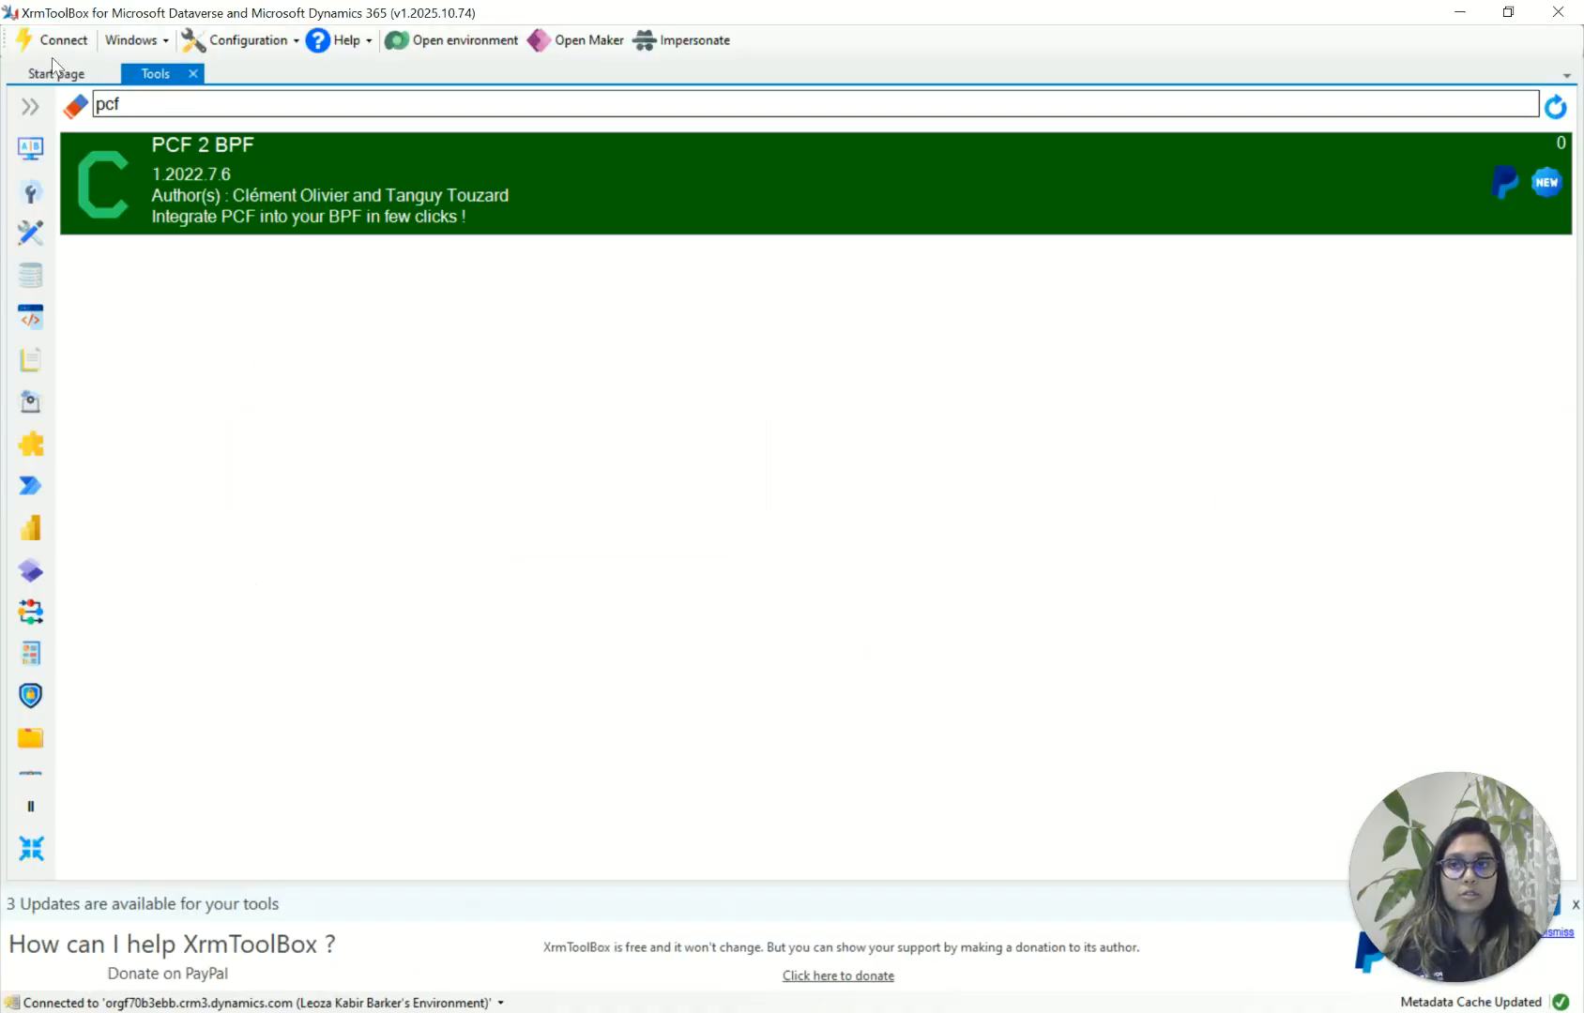
# Step: Open the Tool Library from the XrmToolBox start page and search it for pcf
pyautogui.click(53, 72)
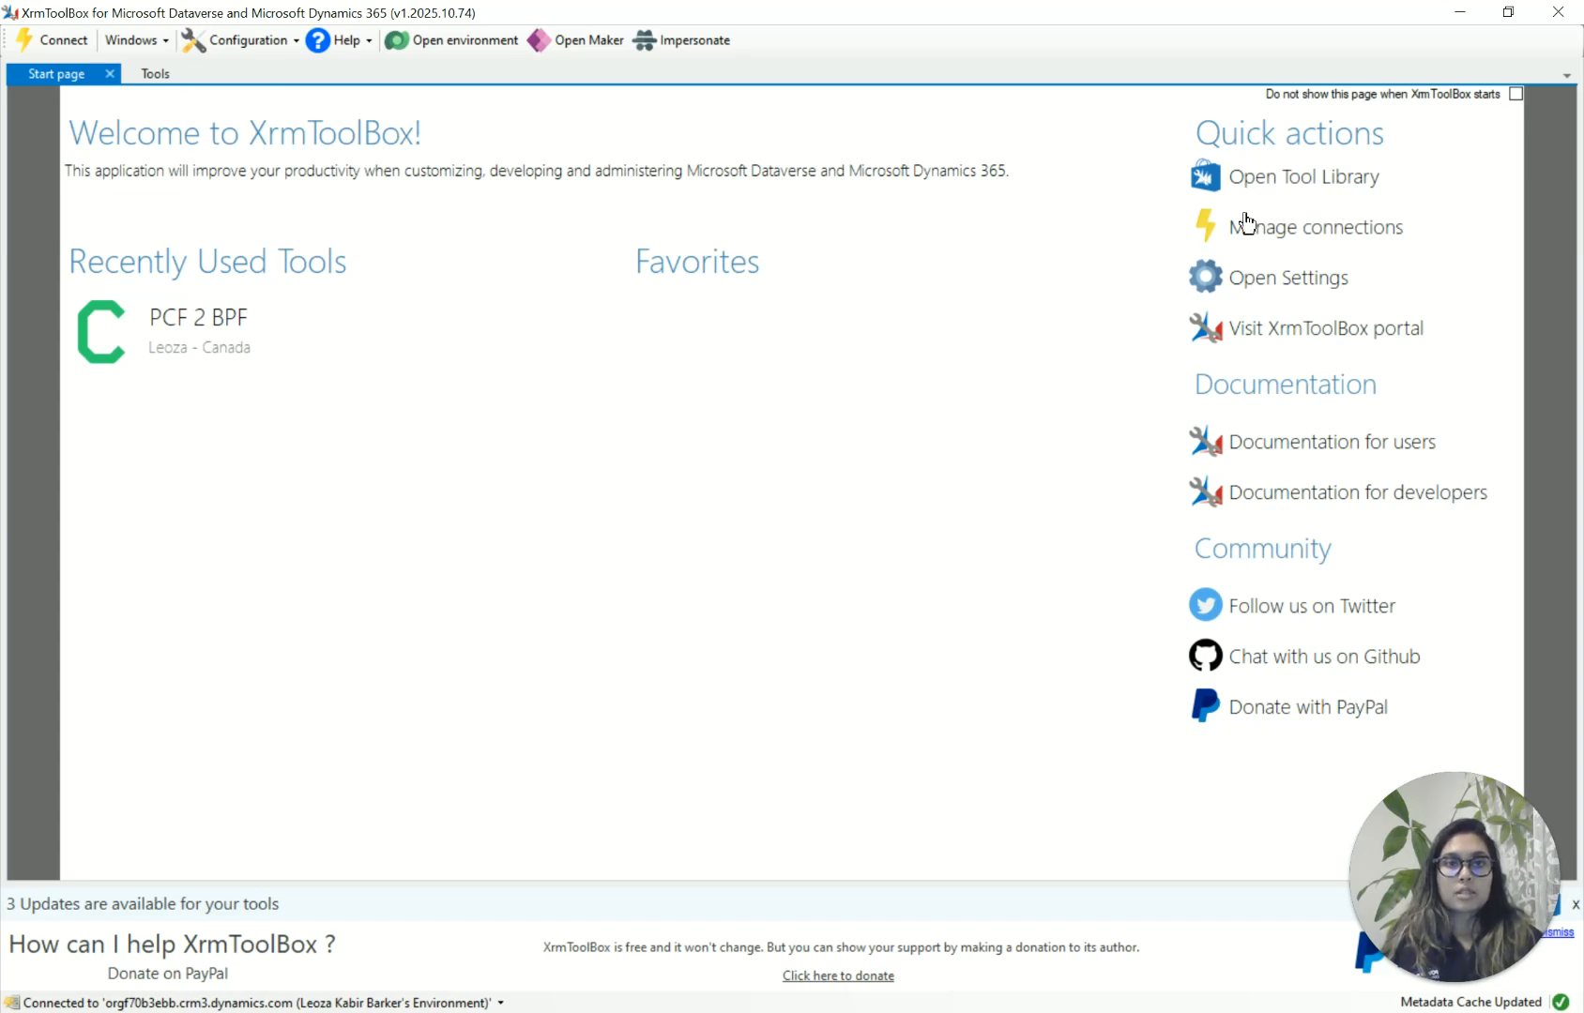
pyautogui.click(1239, 186)
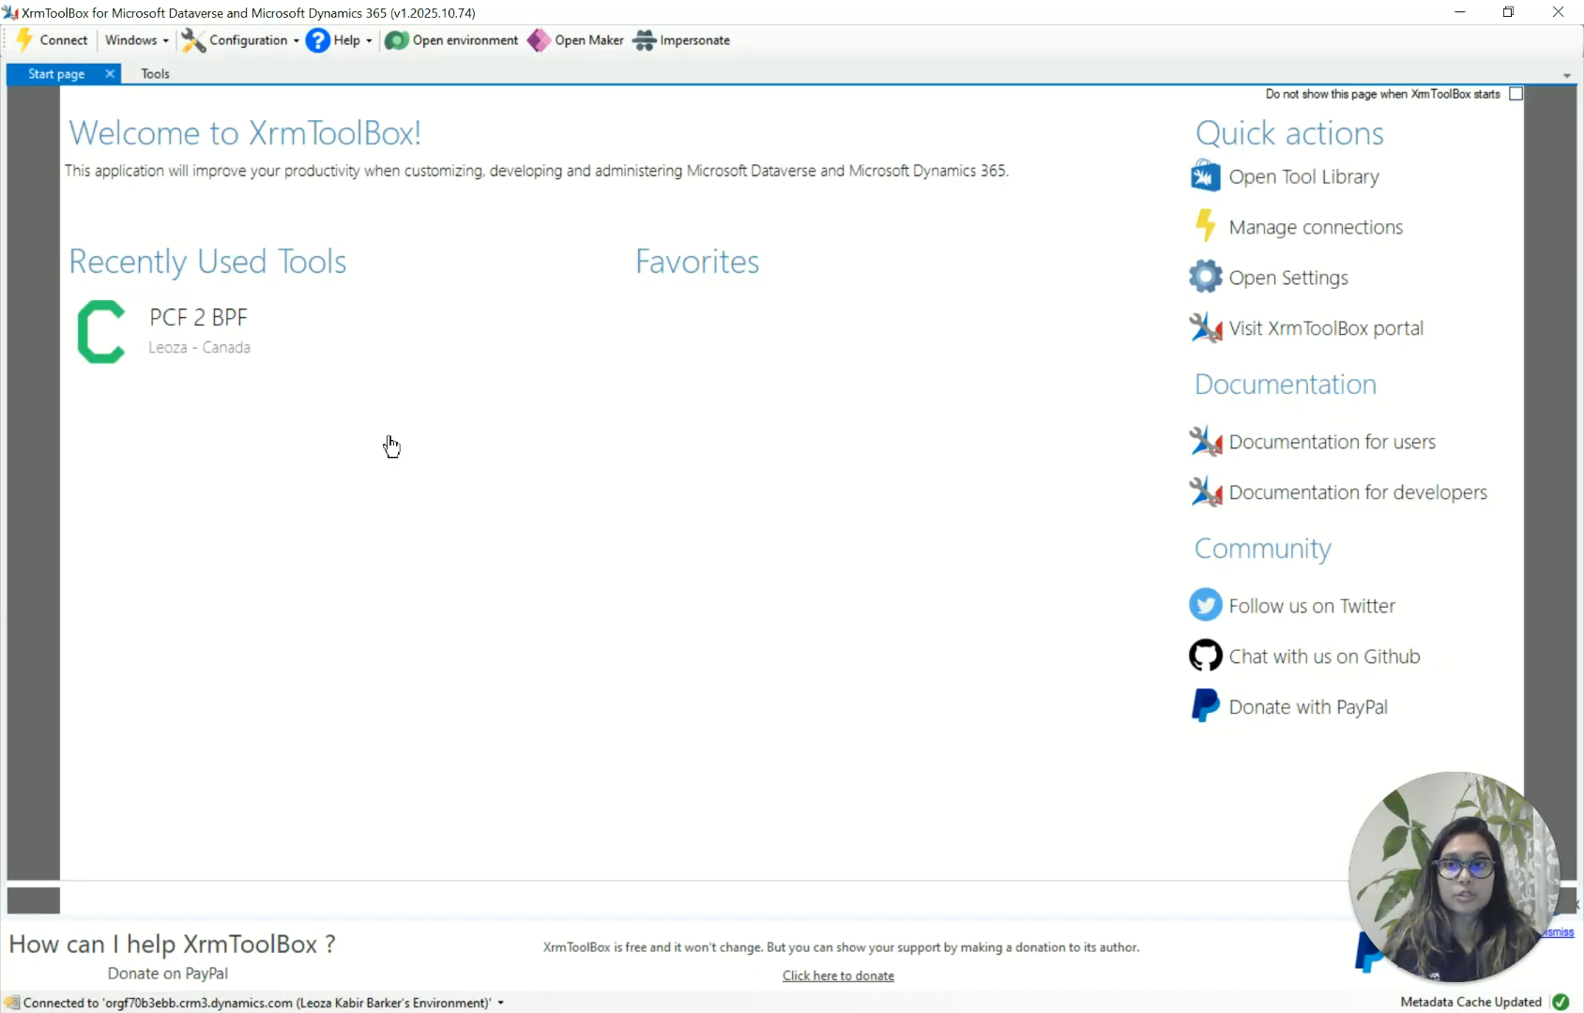
pyautogui.click(1290, 200)
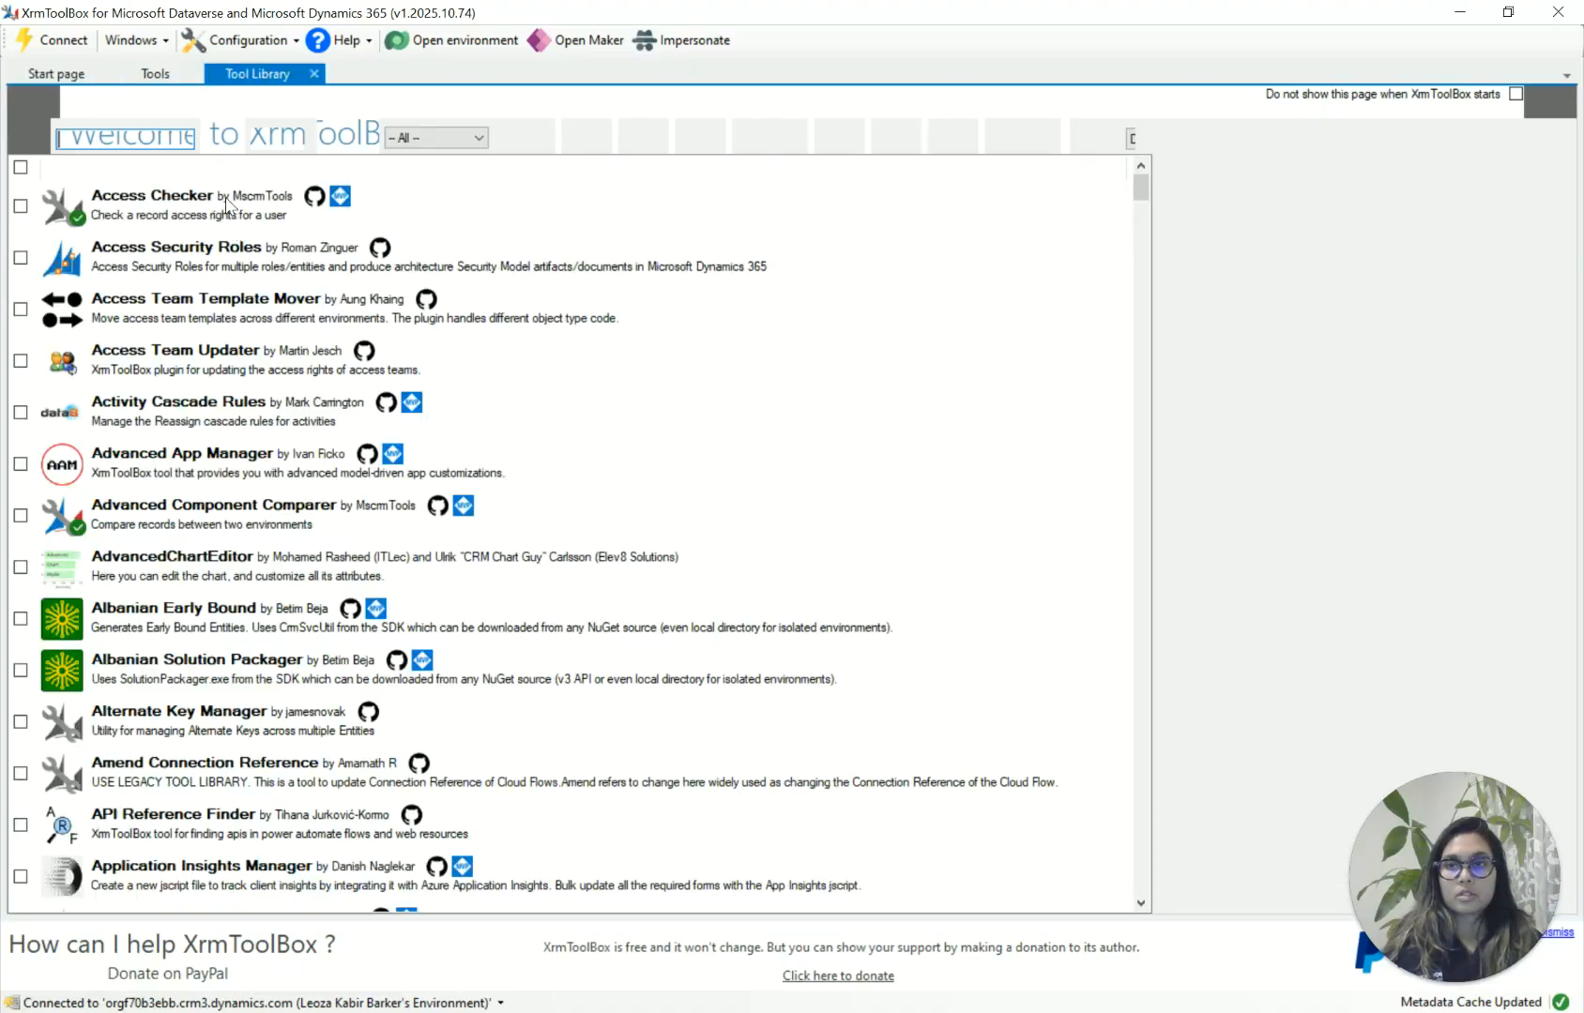
pyautogui.write('pcf')
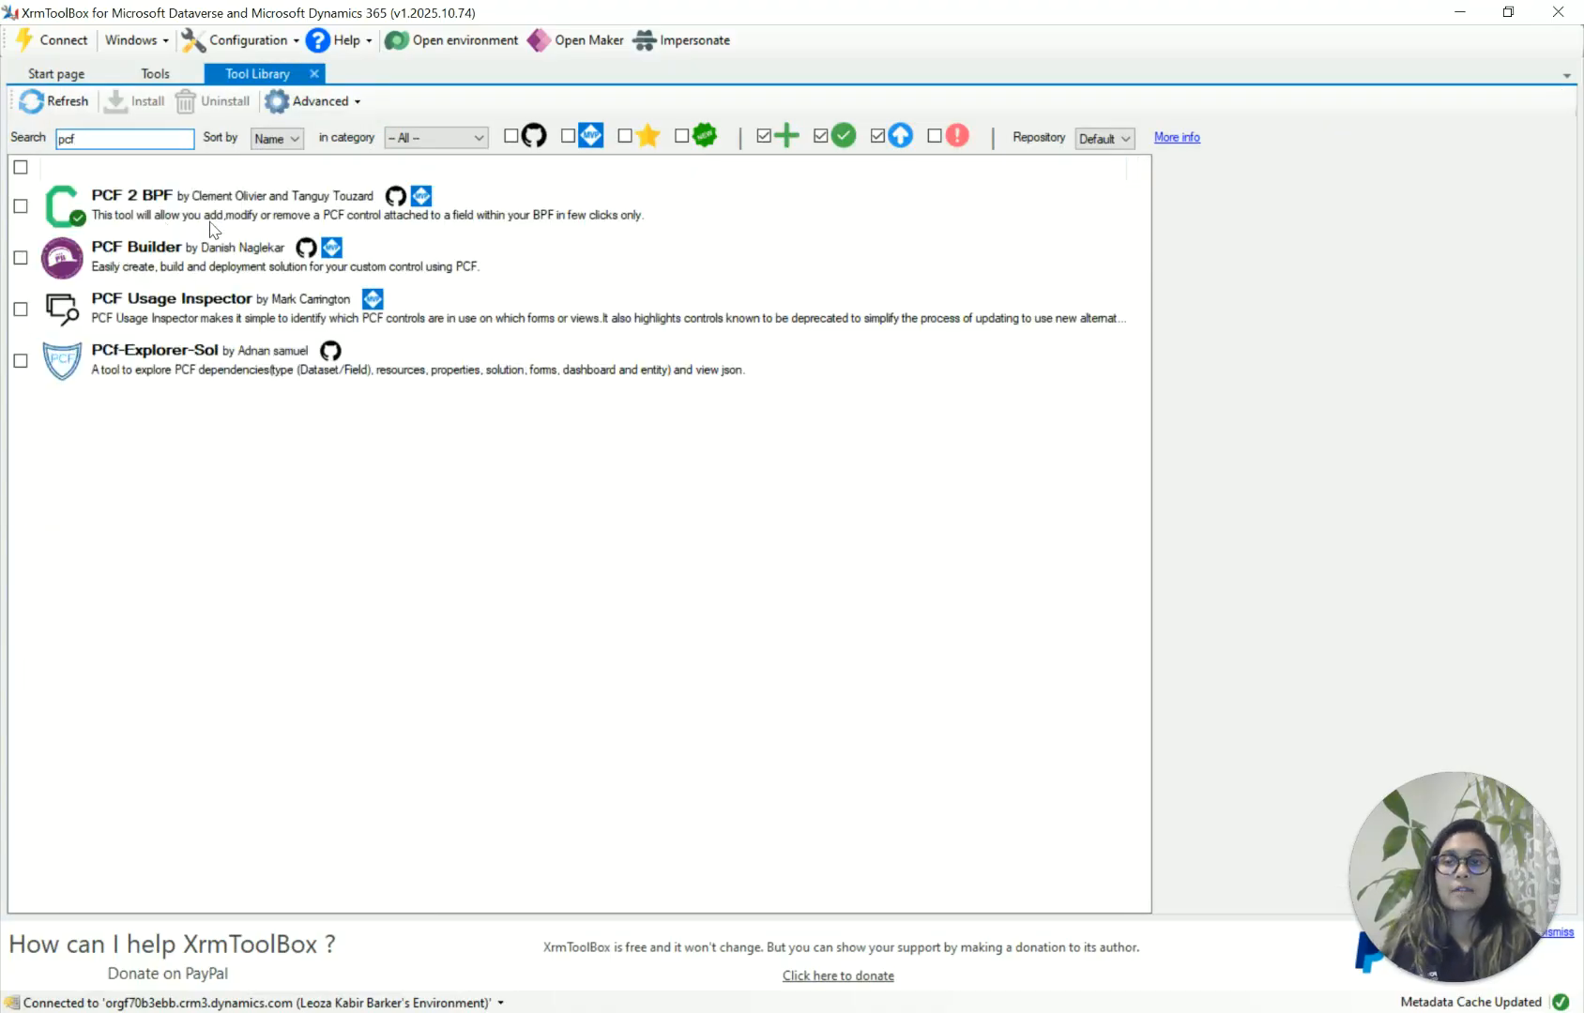
pyautogui.click(20, 258)
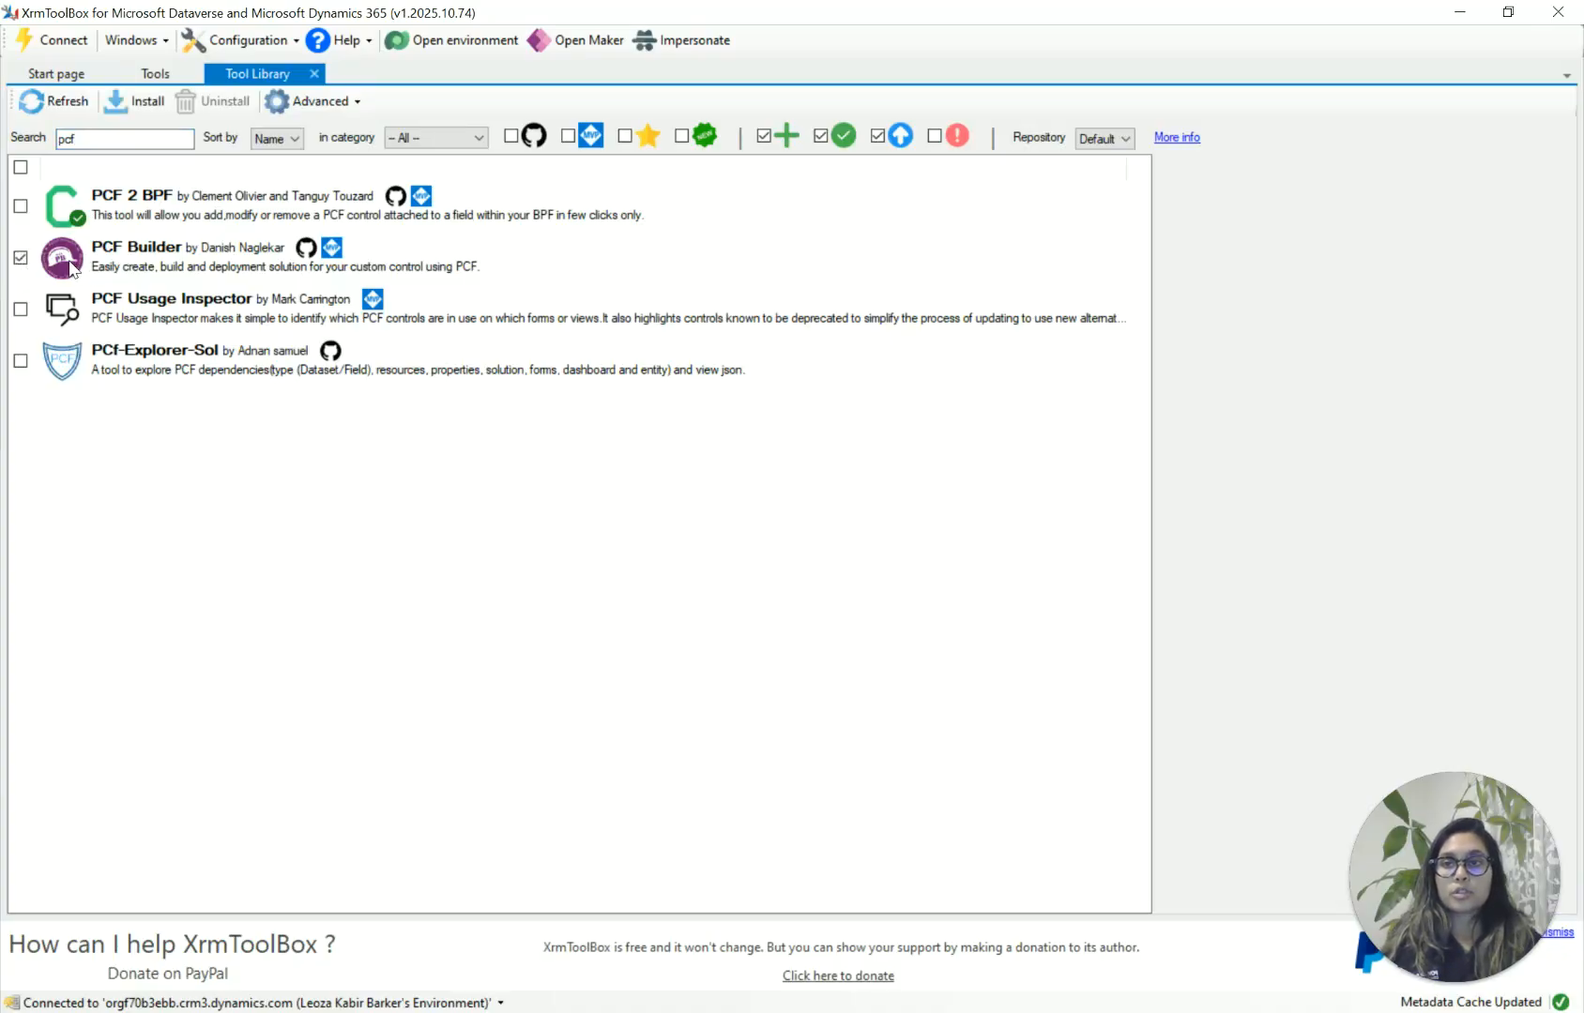
pyautogui.click(20, 258)
pyautogui.click(21, 206)
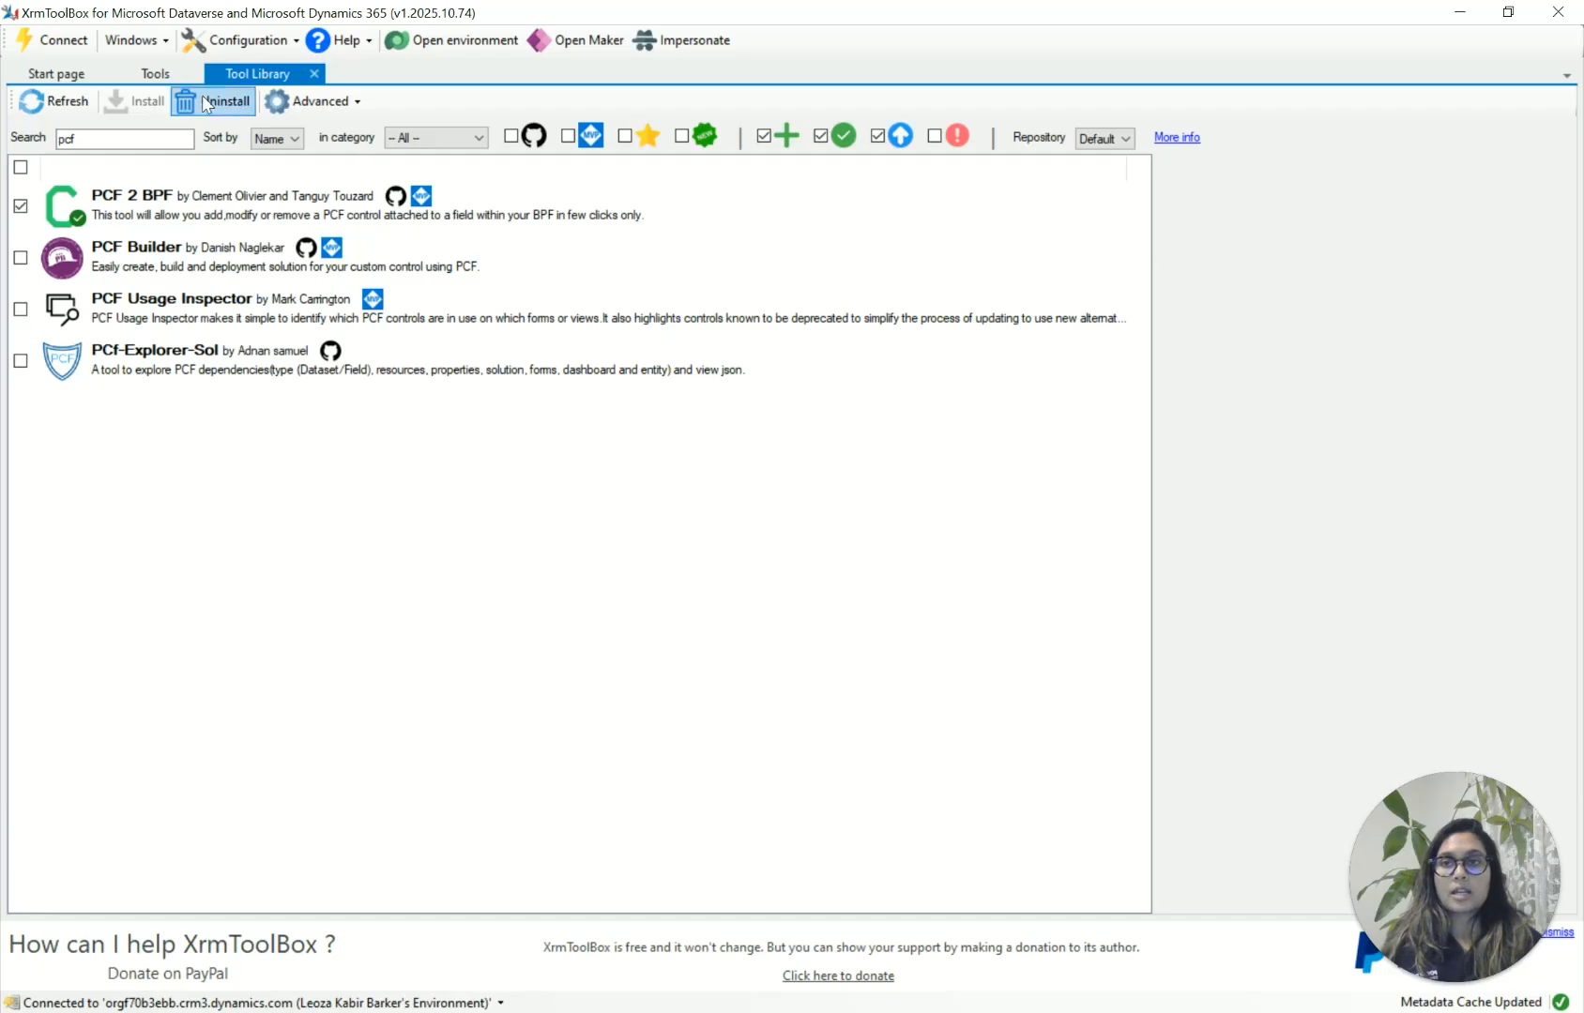
pyautogui.click(21, 206)
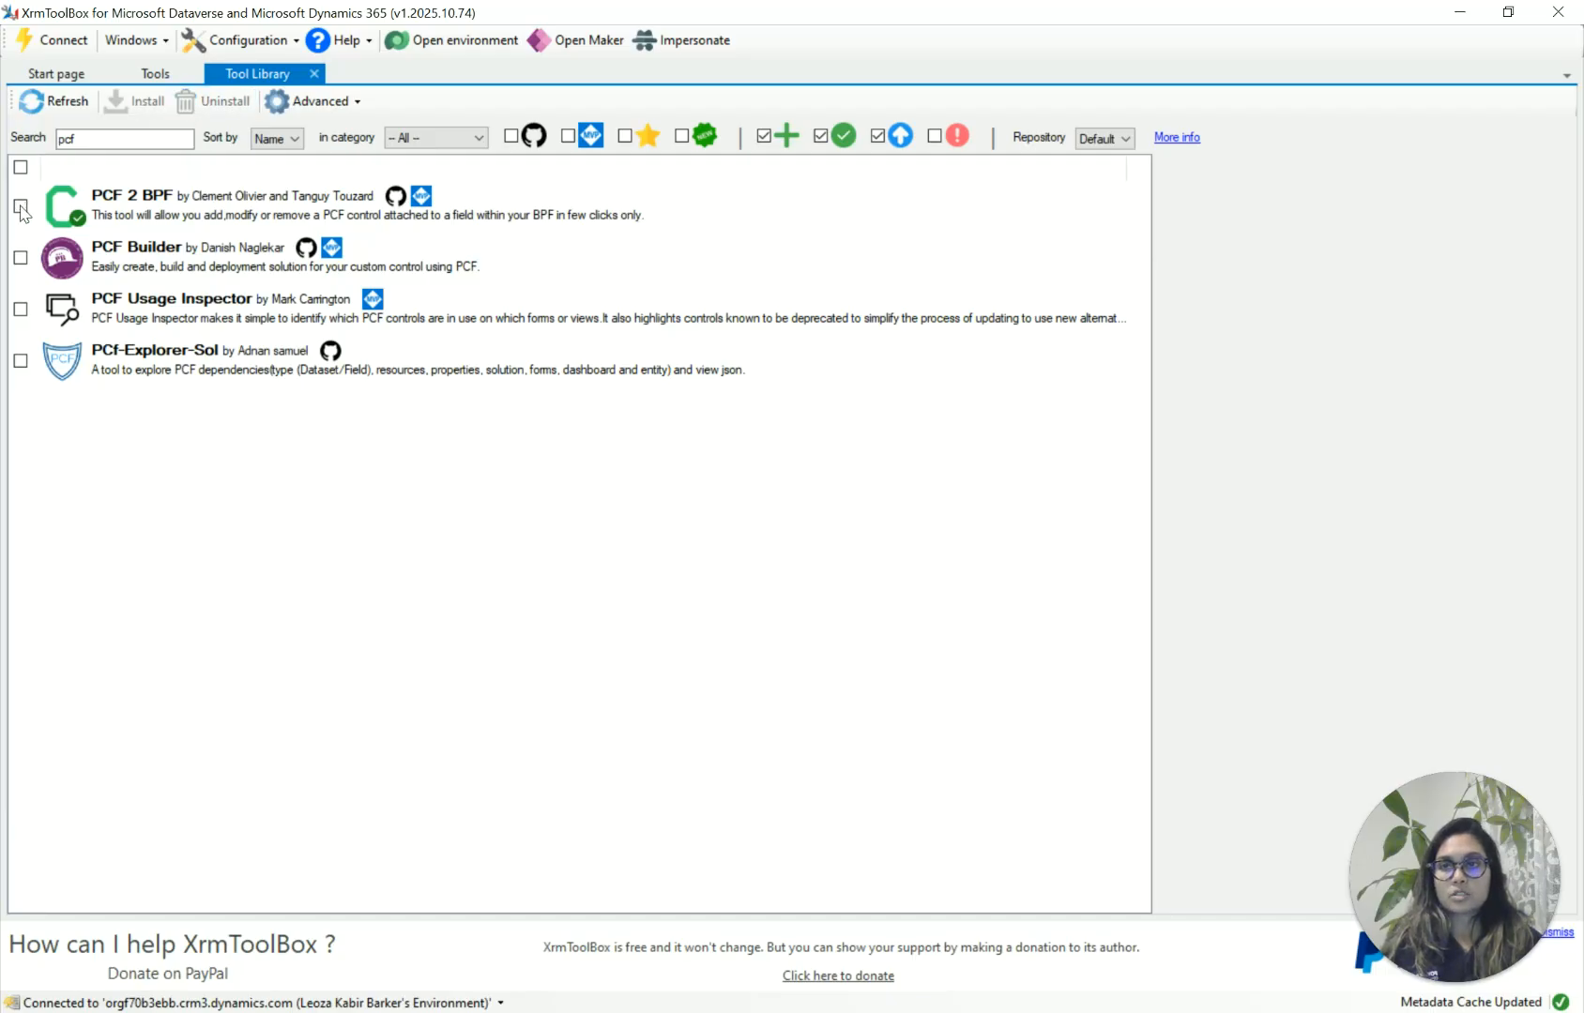
pyautogui.click(21, 258)
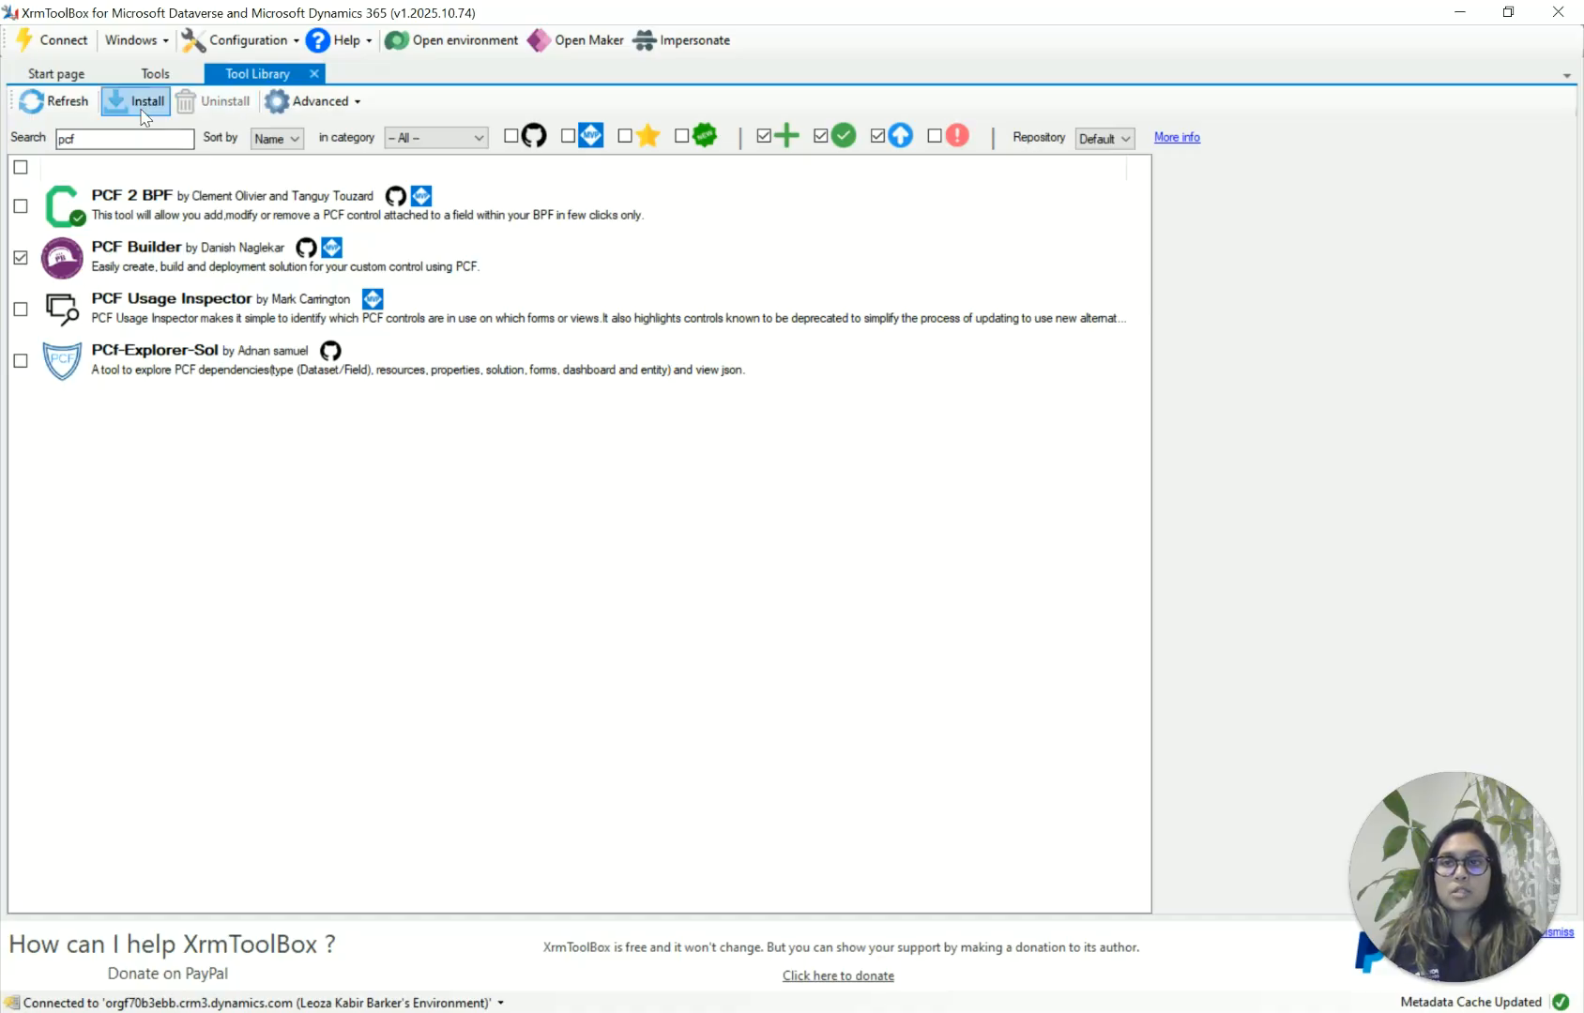
pyautogui.click(21, 259)
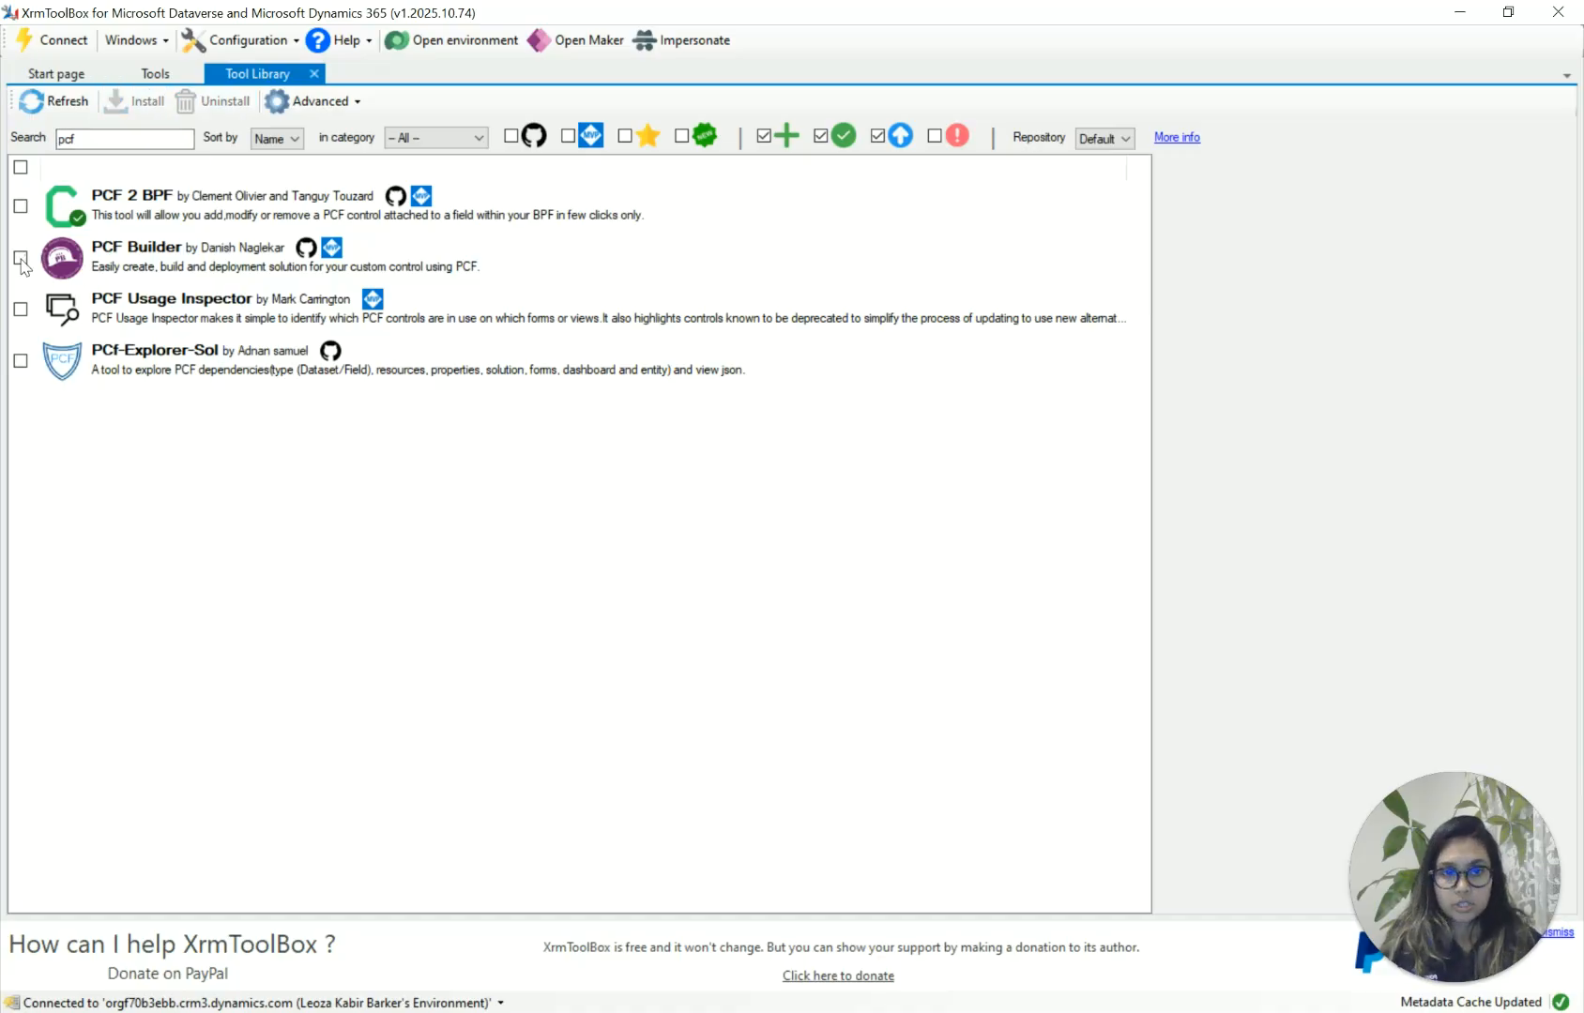
# Step: Open the PCF 2 BPF tool, load the BPF entities and choose the Project Lifecycle process
pyautogui.click(143, 80)
pyautogui.click(358, 212)
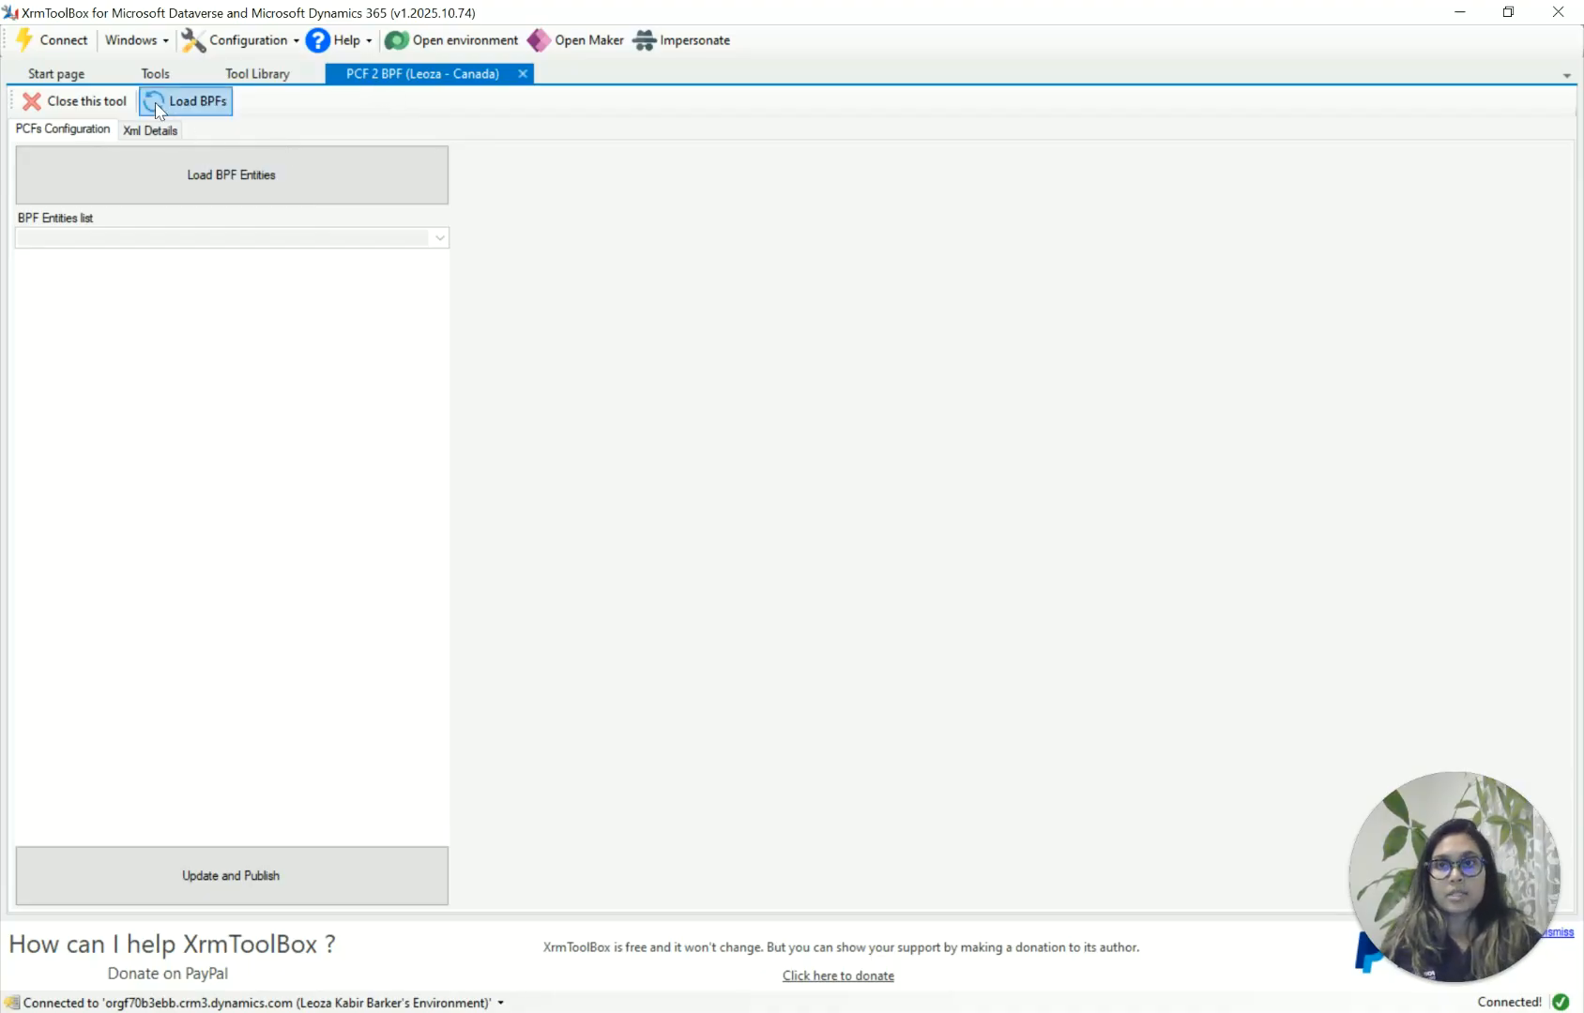
pyautogui.click(240, 190)
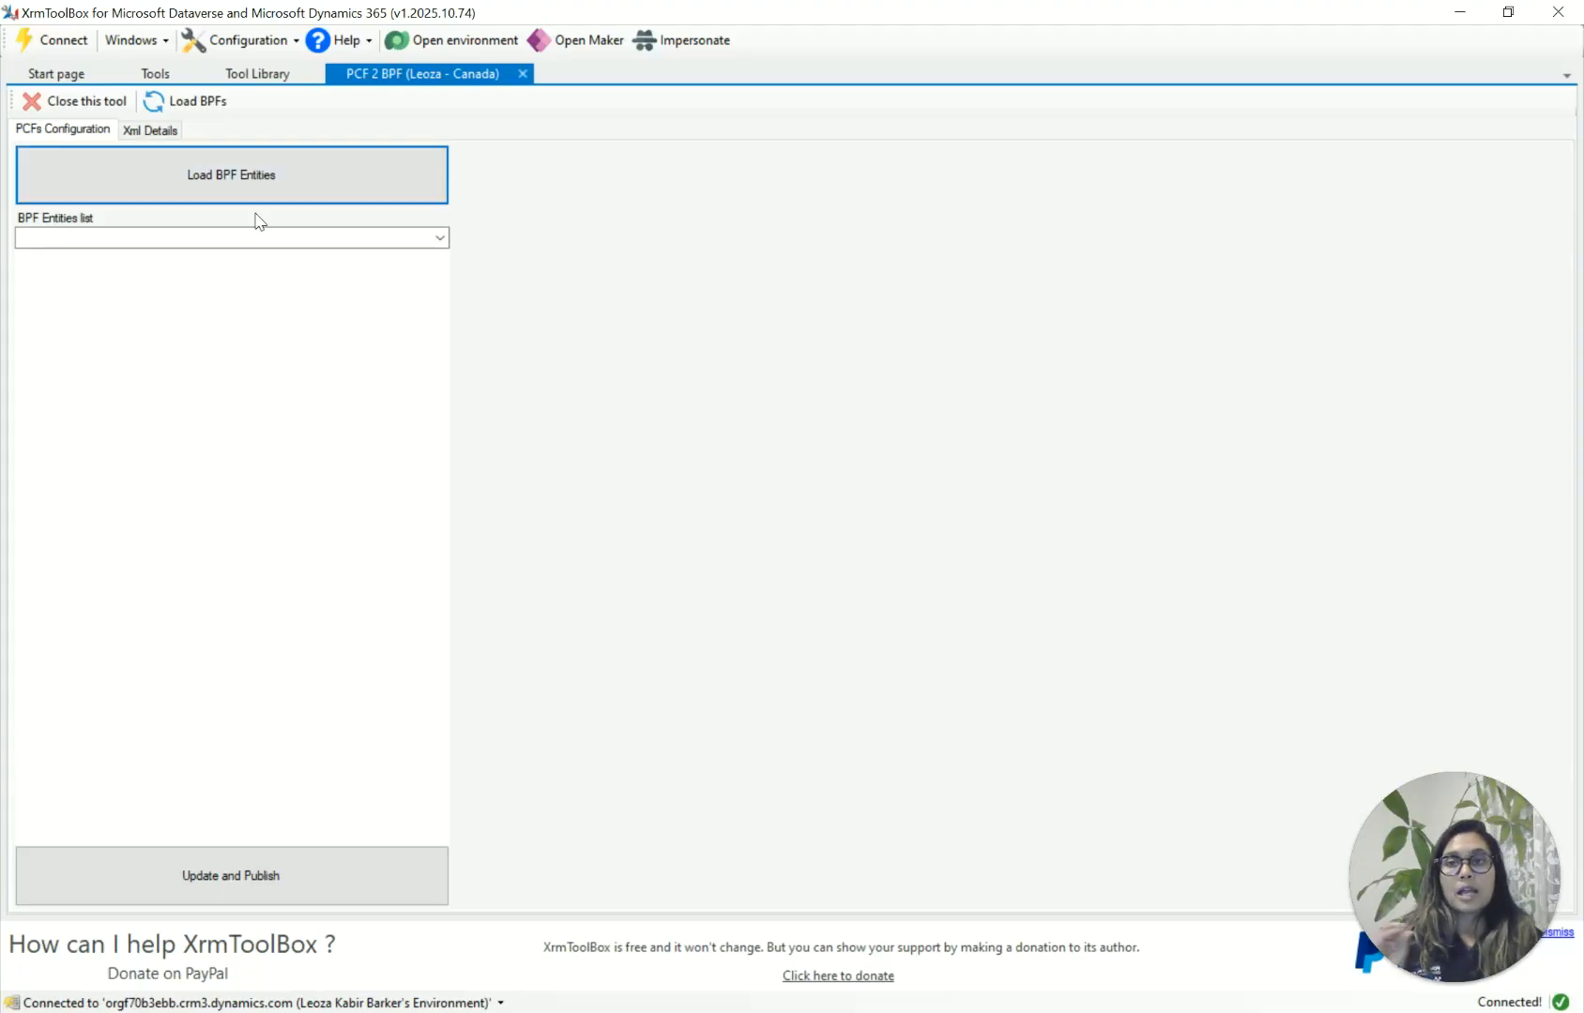
pyautogui.click(438, 238)
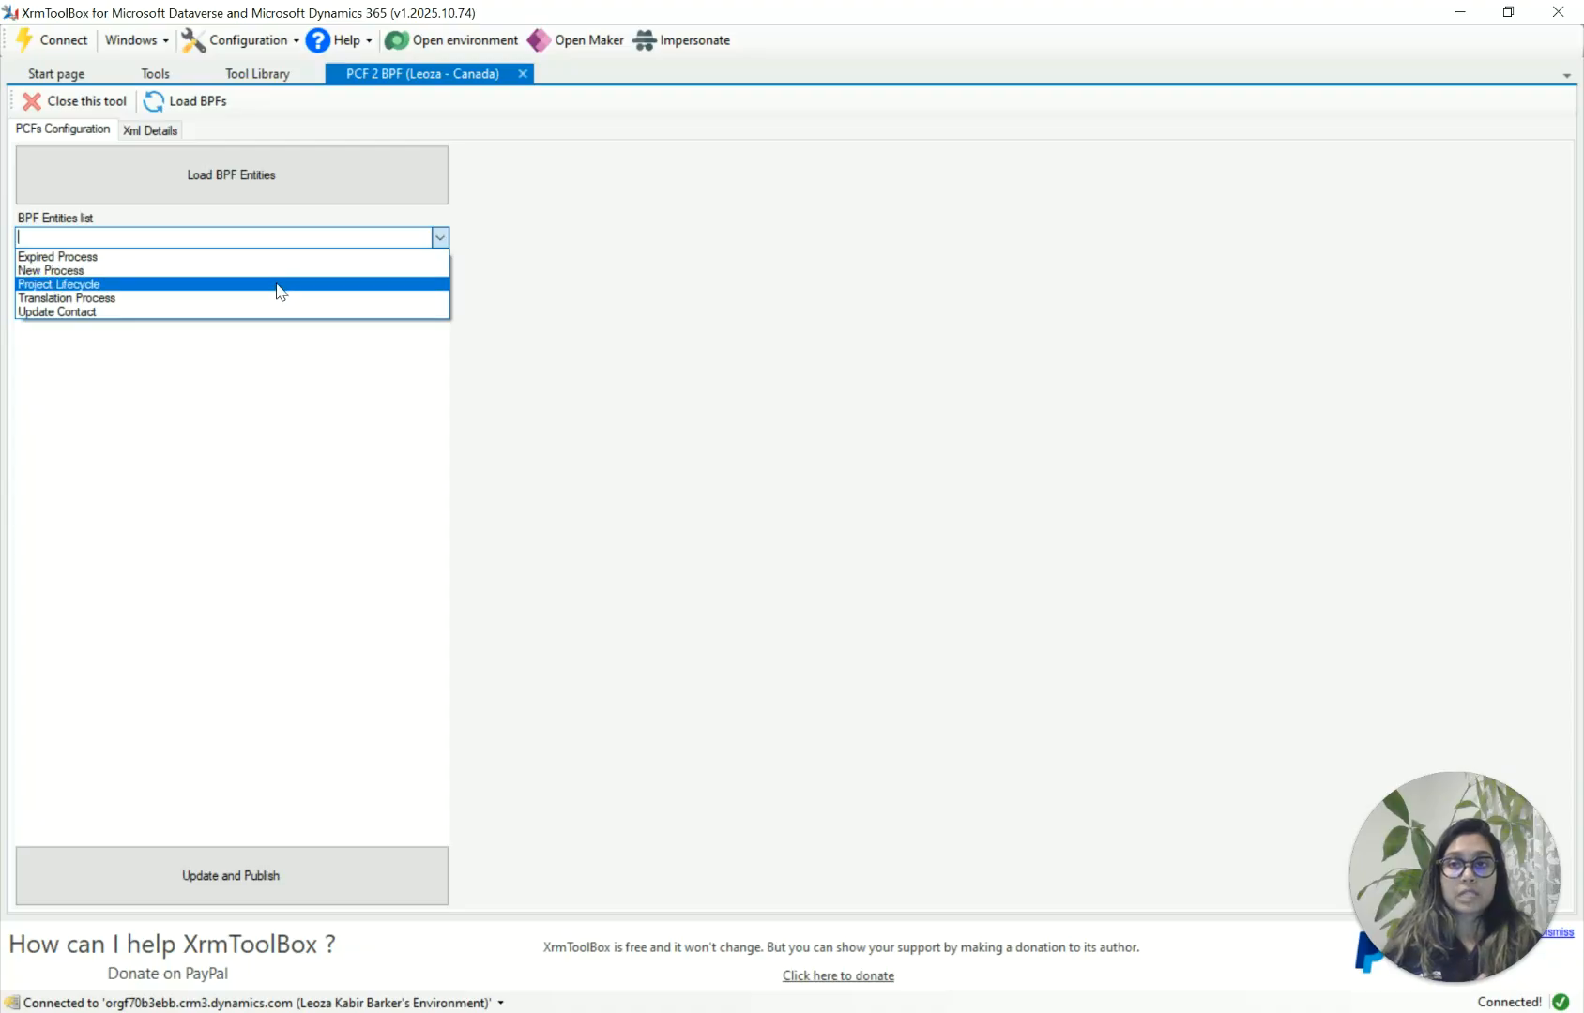
pyautogui.click(227, 286)
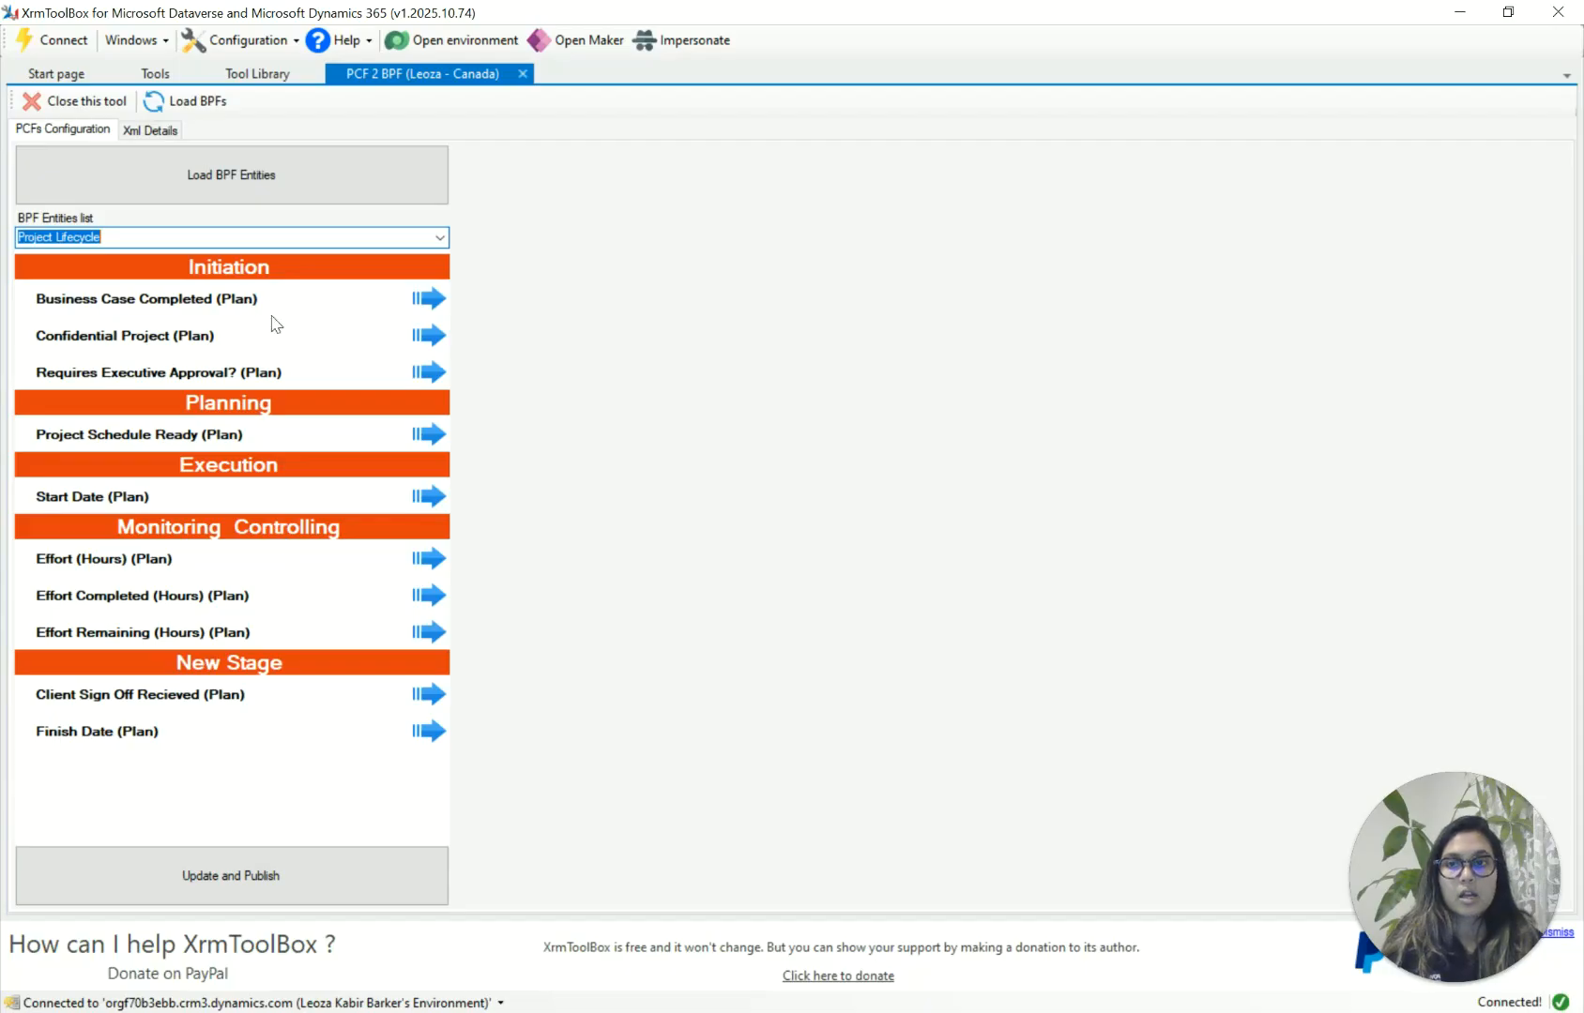
# Step: Add the PowerApps.CoreControls.Checkbox control to Business Case Completed for the Web form factor, with its value parameter marked as static
pyautogui.click(430, 299)
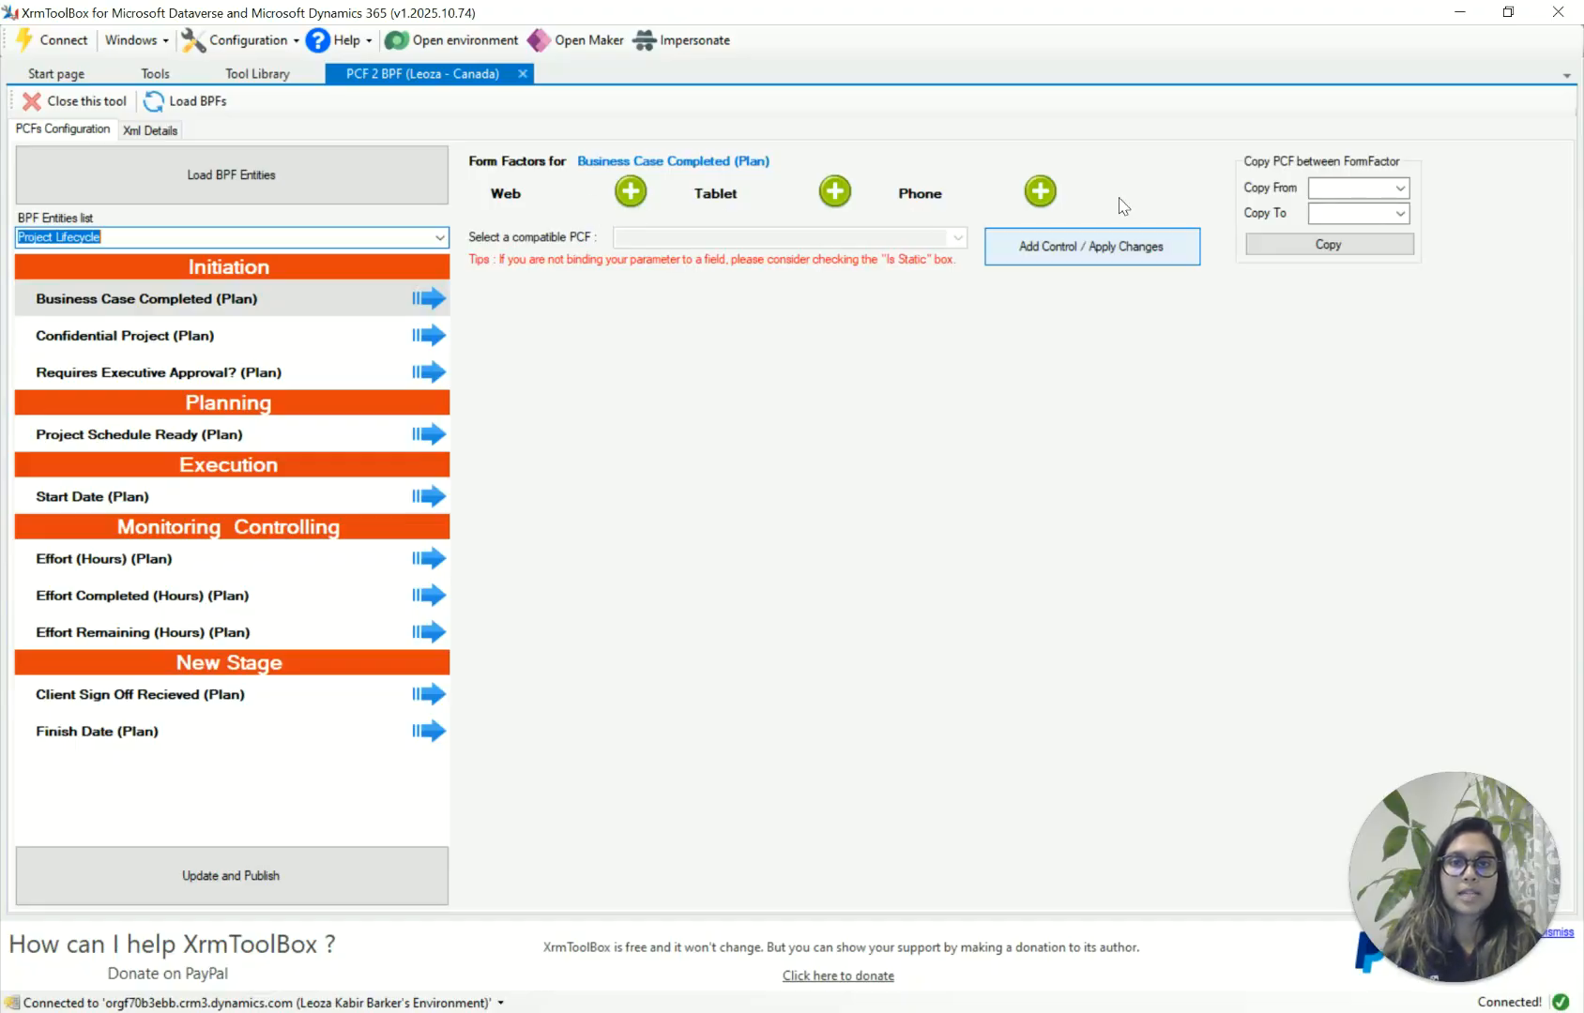
pyautogui.click(626, 194)
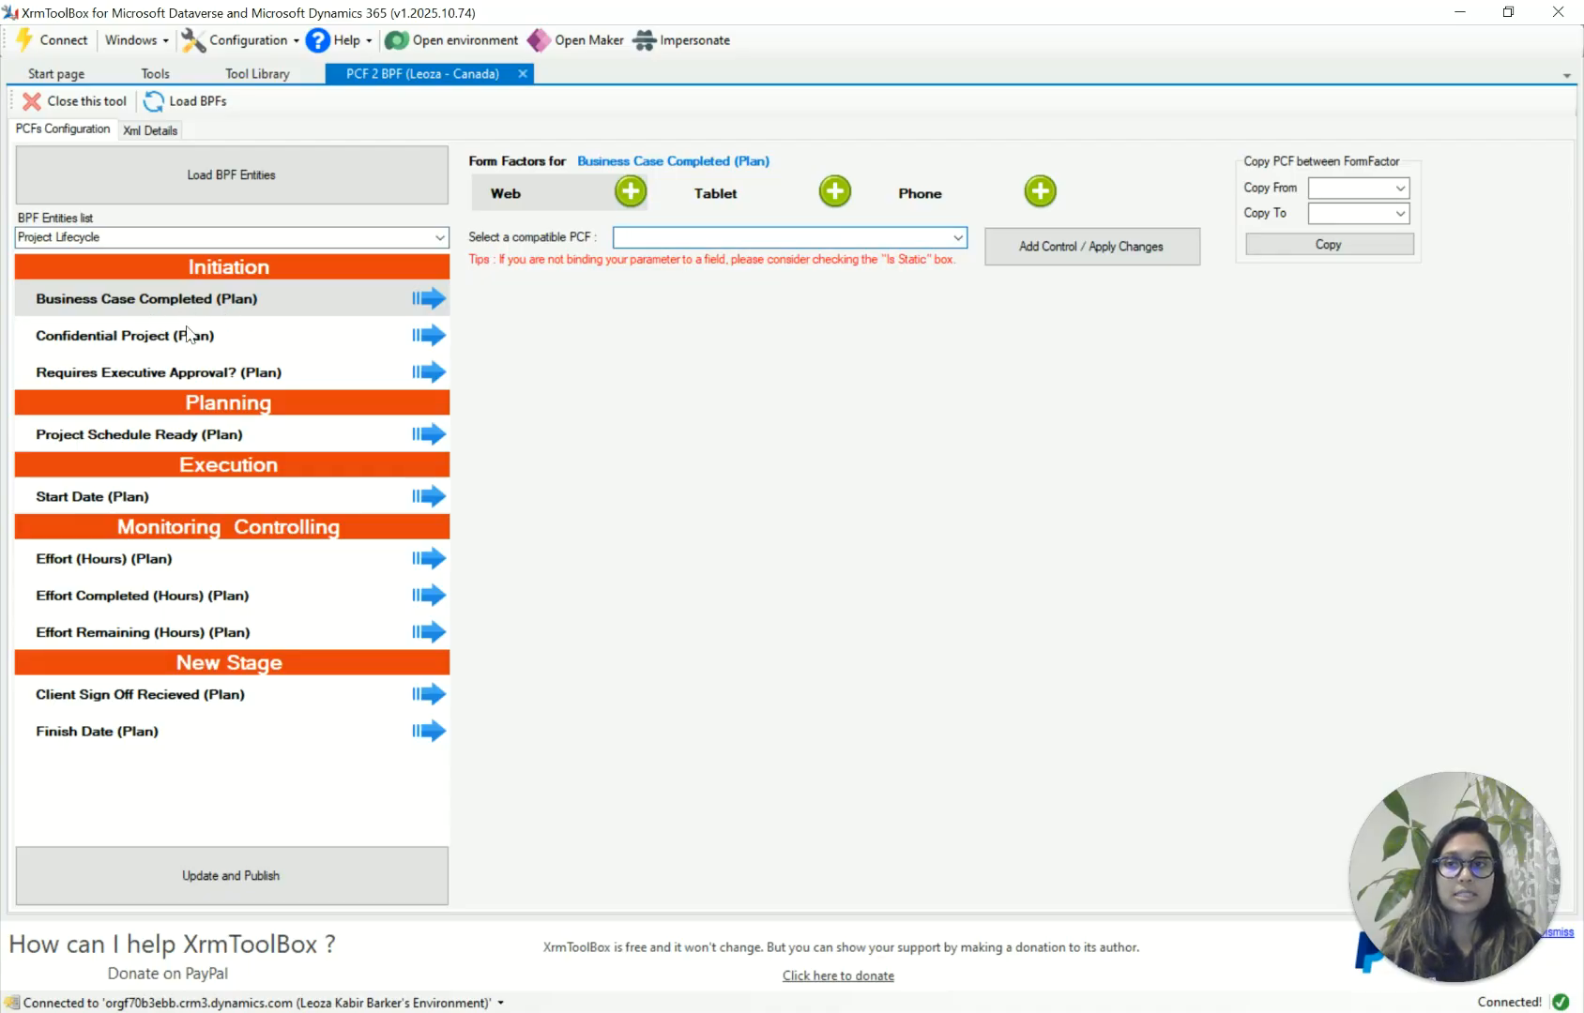
pyautogui.click(959, 238)
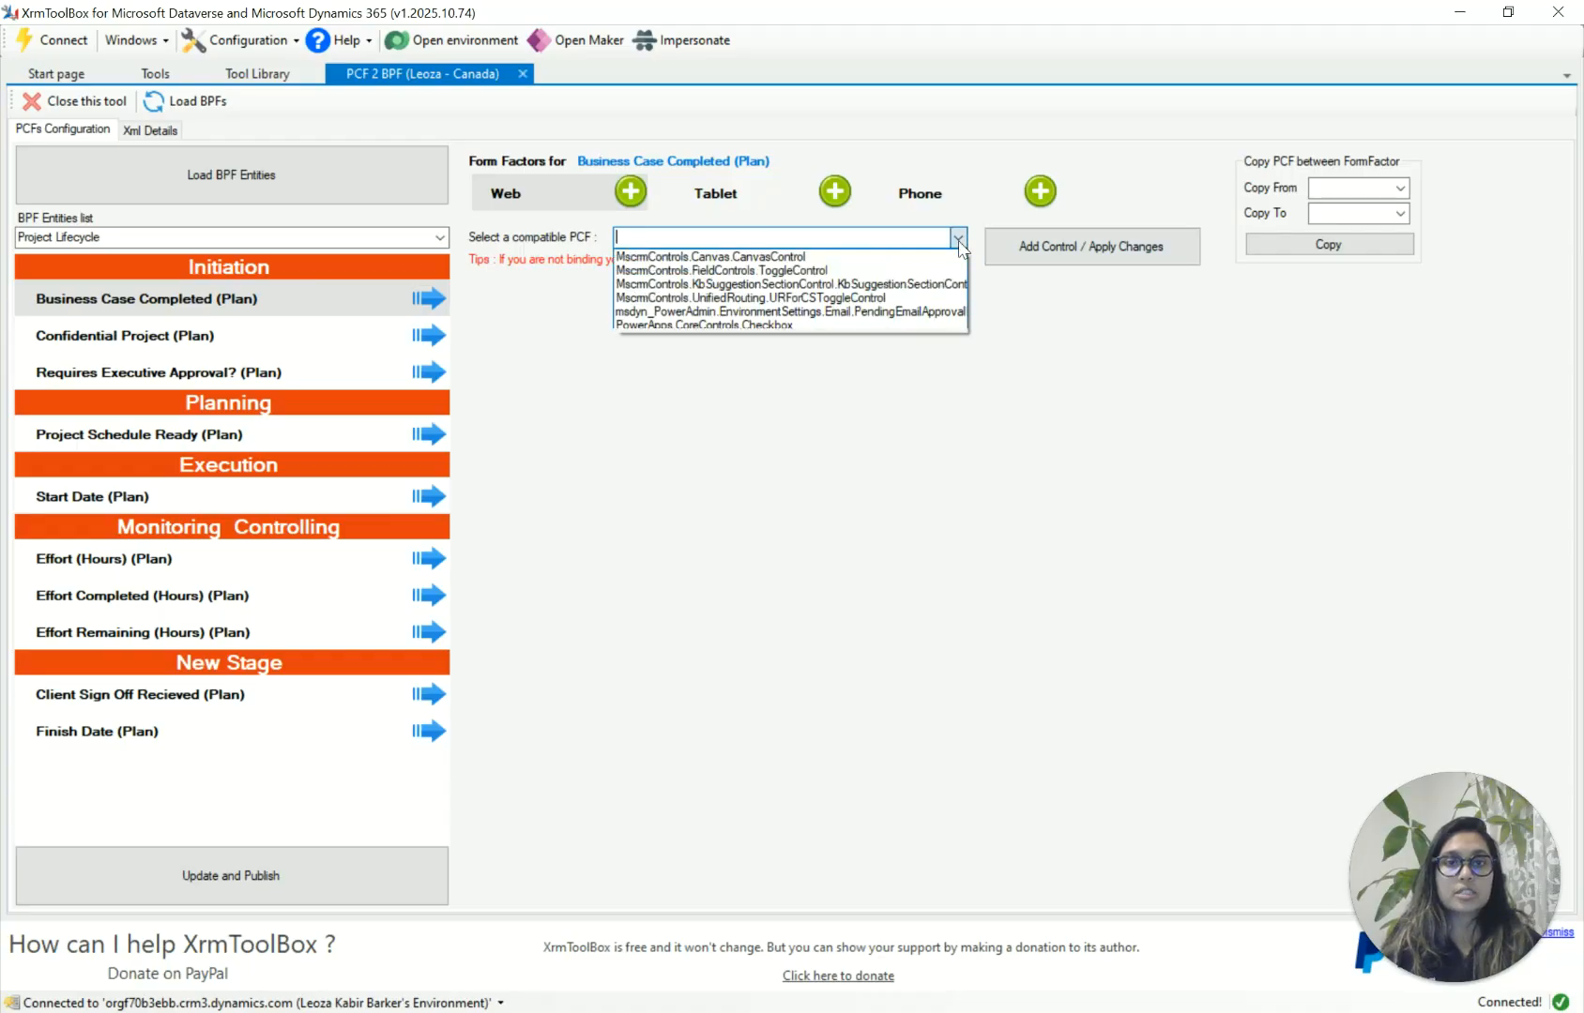
pyautogui.click(746, 325)
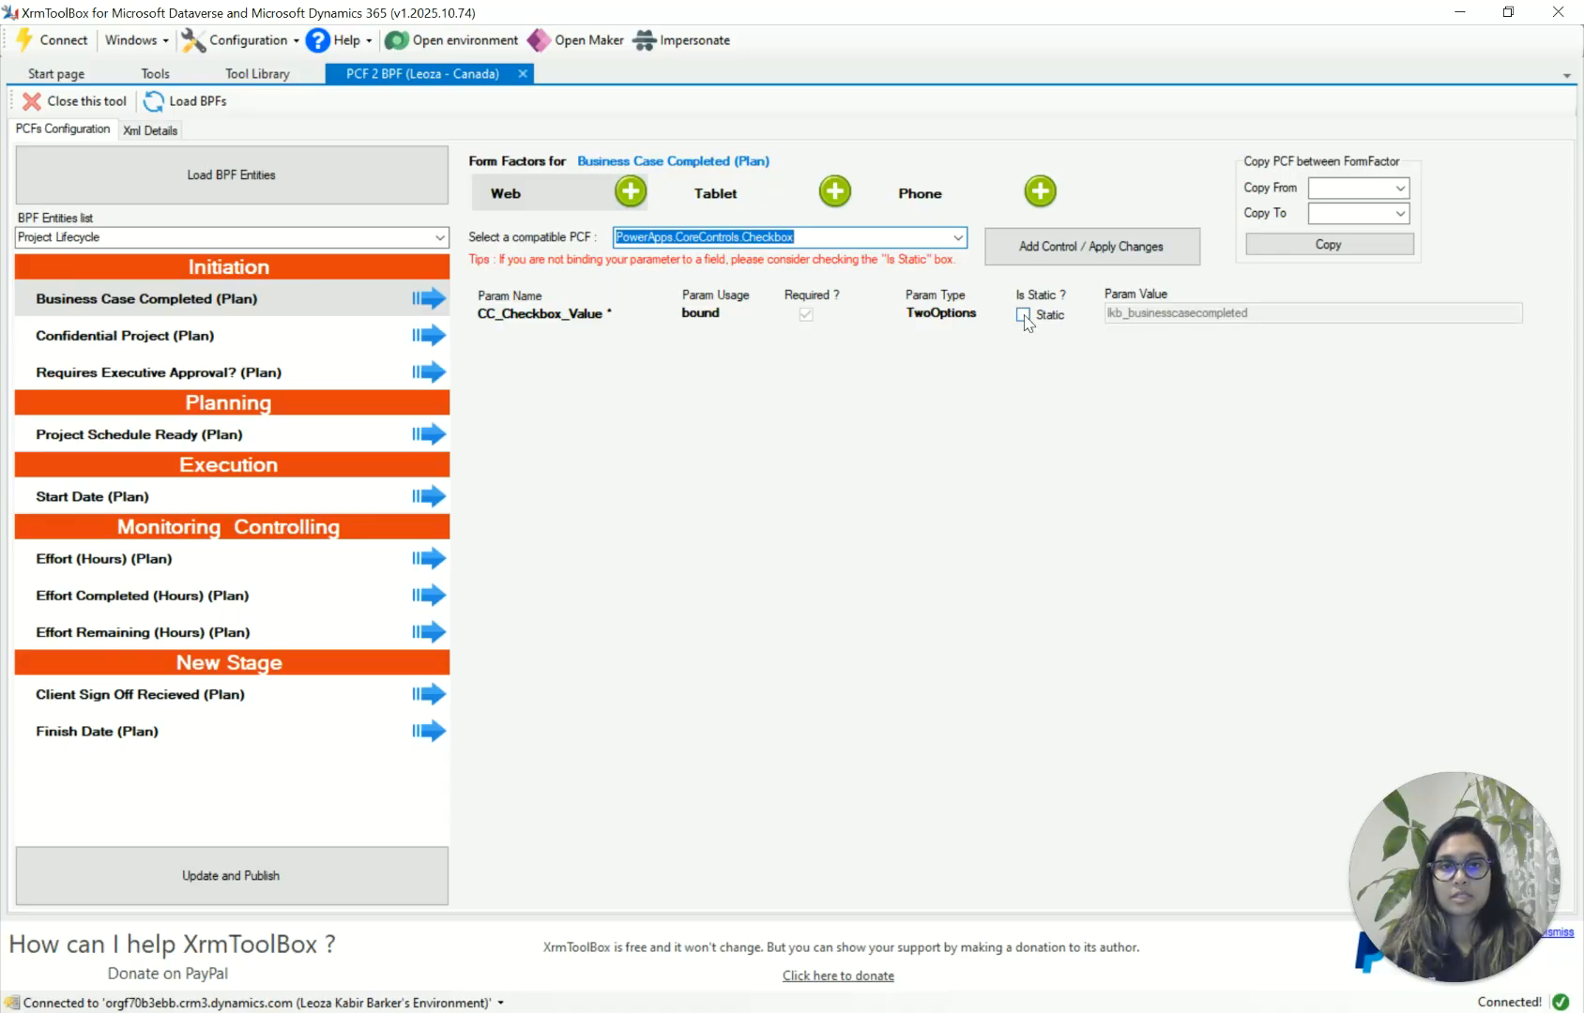
pyautogui.click(1024, 316)
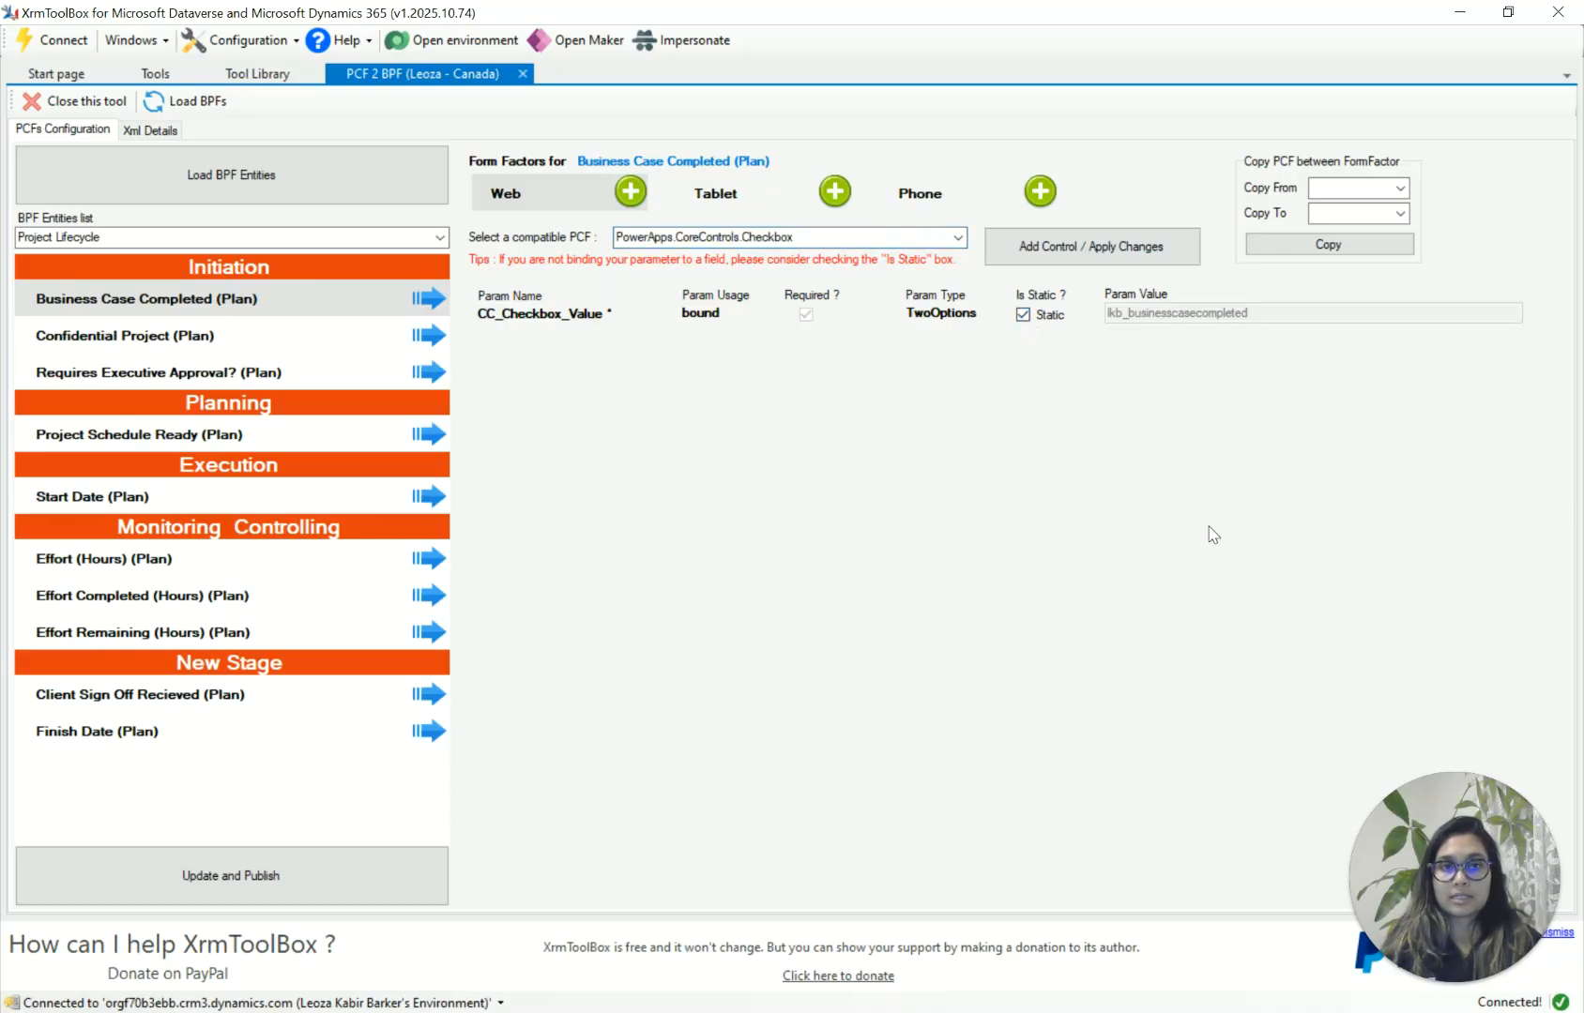
pyautogui.click(1075, 254)
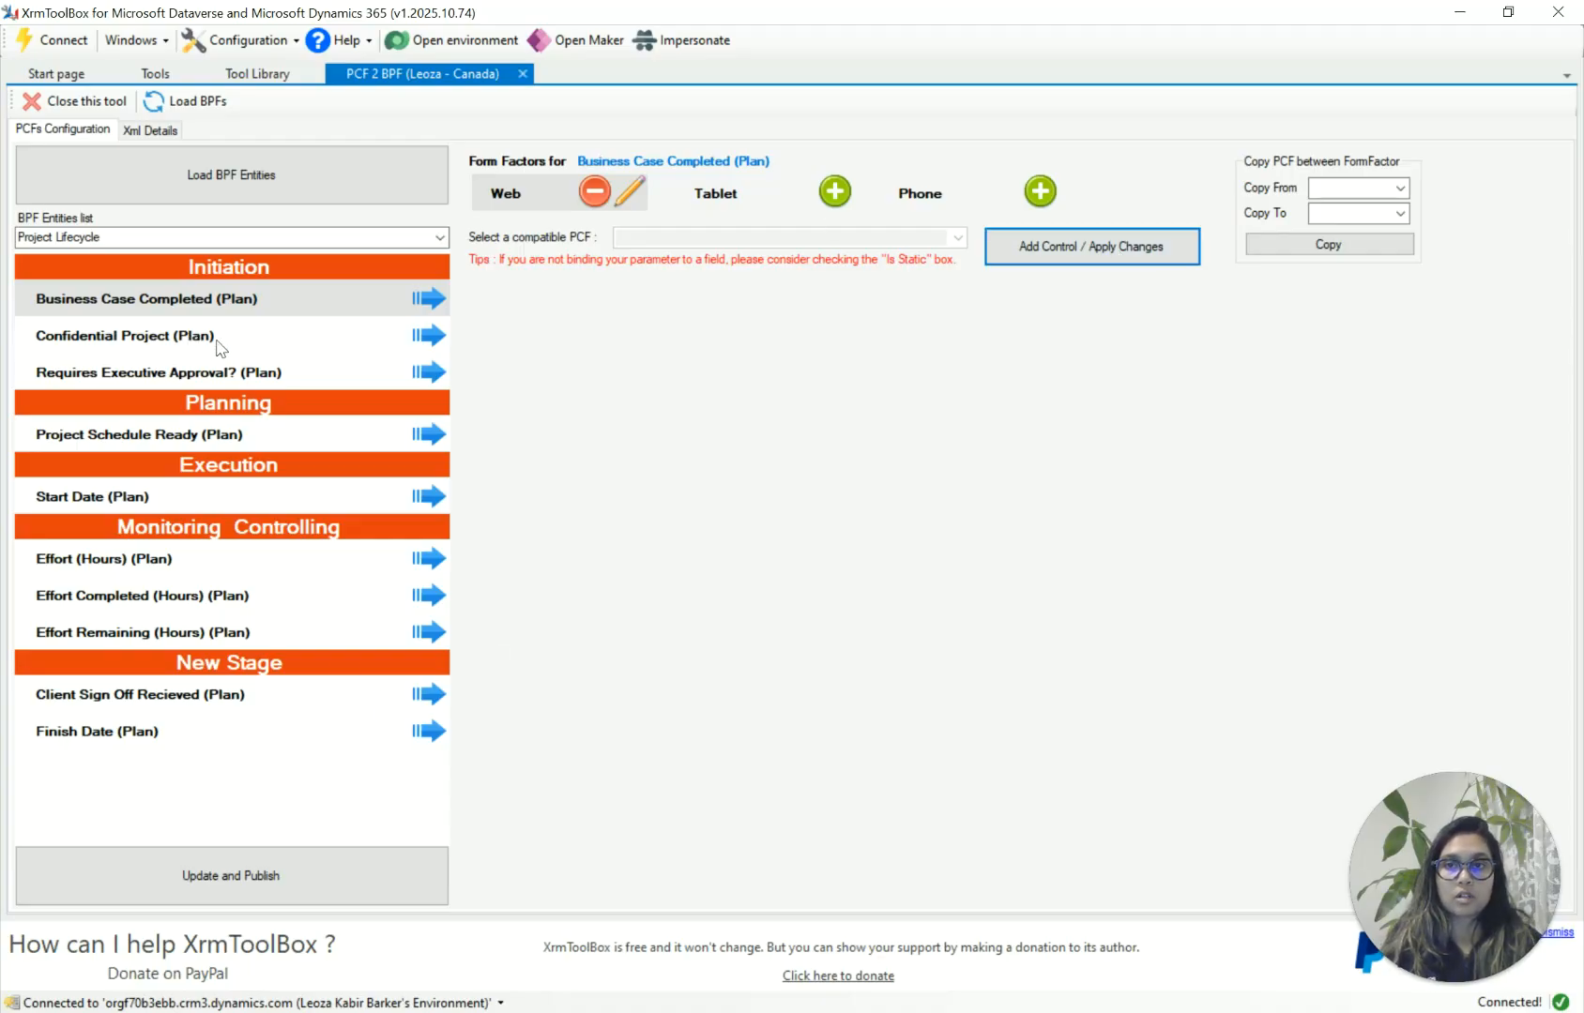
# Step: Add the PowerApps.CoreControls.Checkbox control to Confidential Project for the Web form factor, with its value parameter marked as static
pyautogui.click(428, 339)
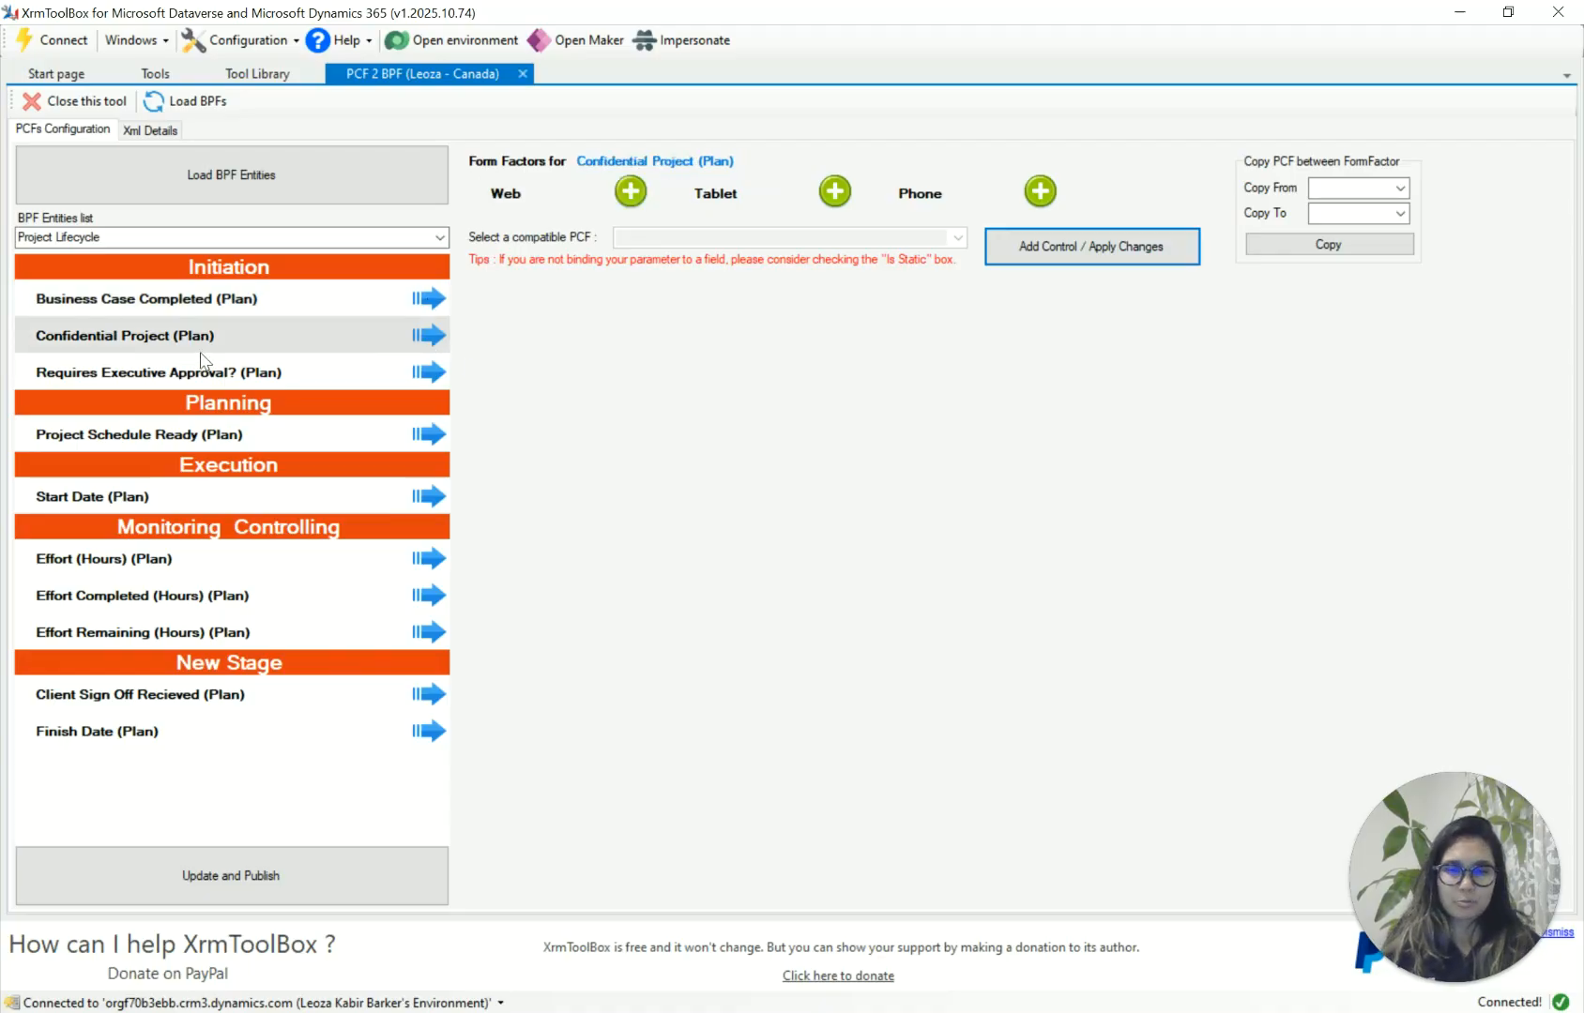
pyautogui.click(633, 195)
pyautogui.click(959, 238)
pyautogui.click(844, 324)
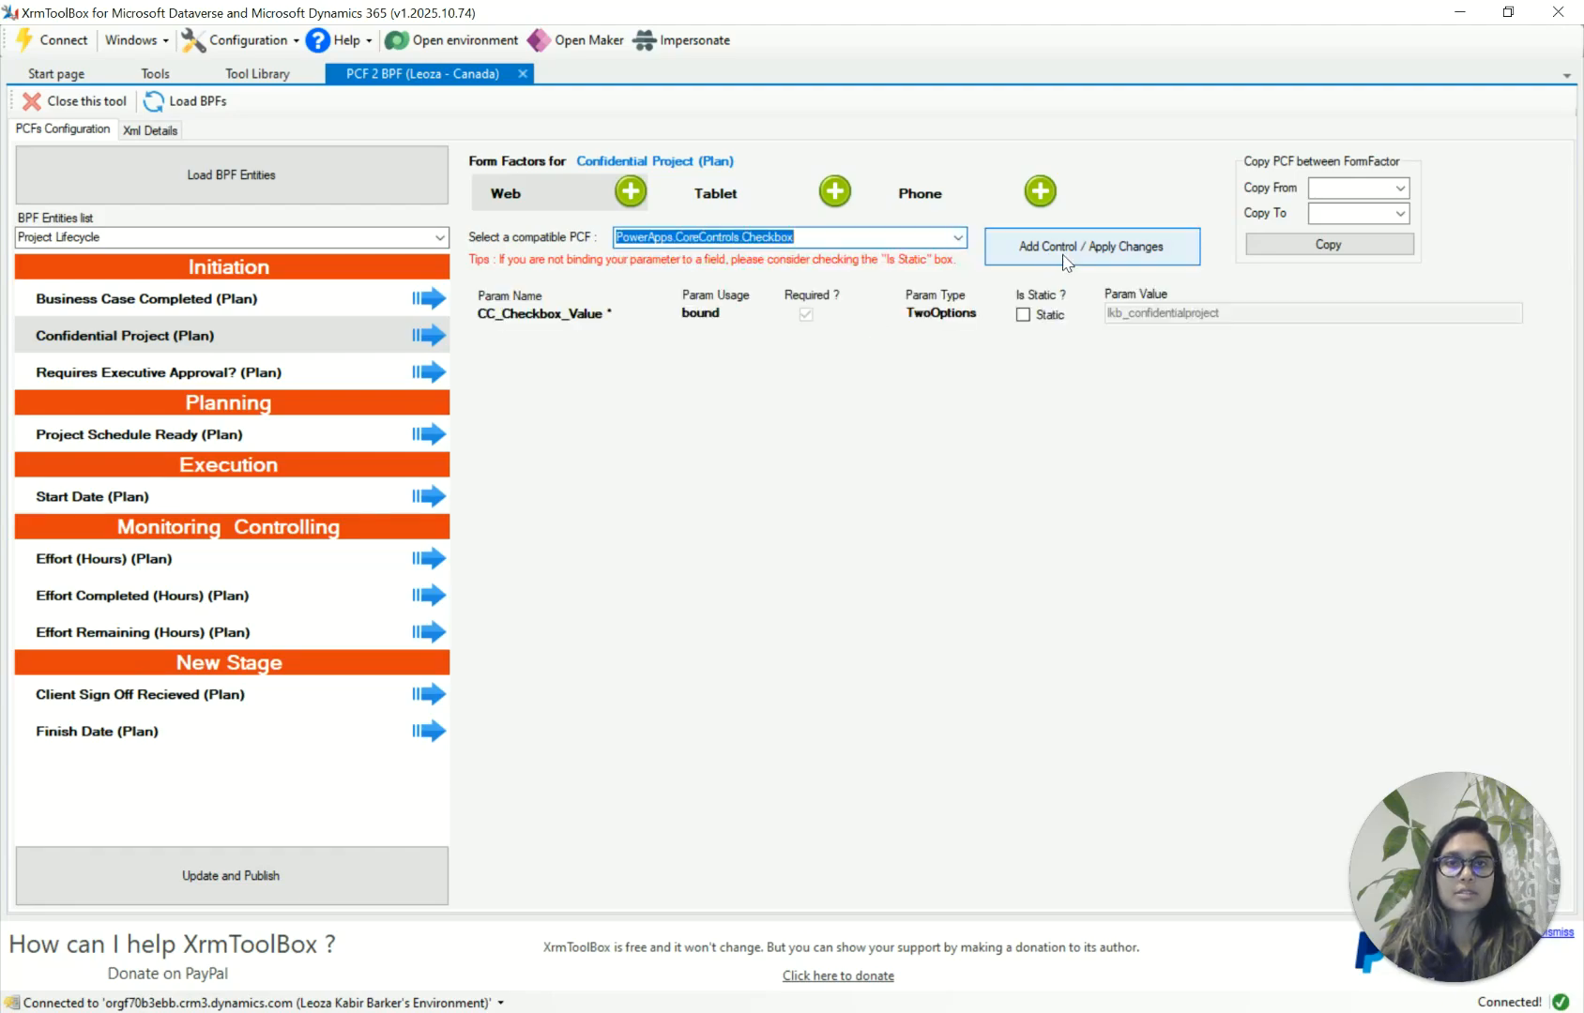
pyautogui.click(1049, 314)
pyautogui.click(1044, 251)
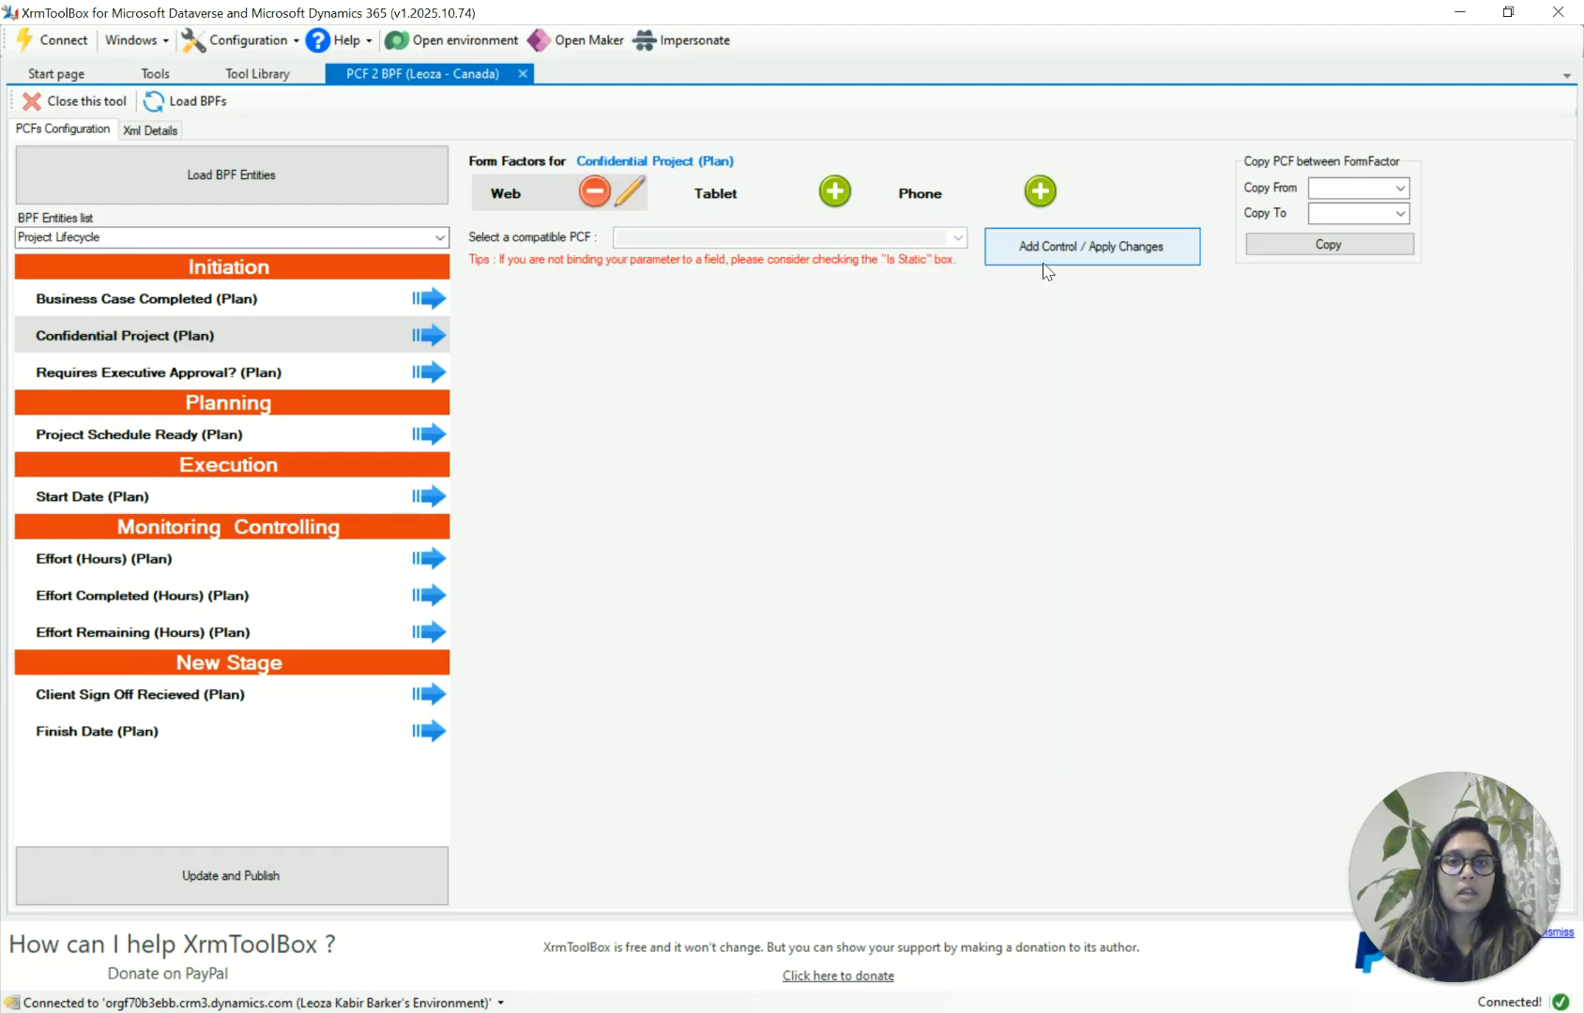
# Step: Add the PowerApps.CoreControls.Checkbox control to Requires Executive Approval? for the Web form factor
pyautogui.click(427, 375)
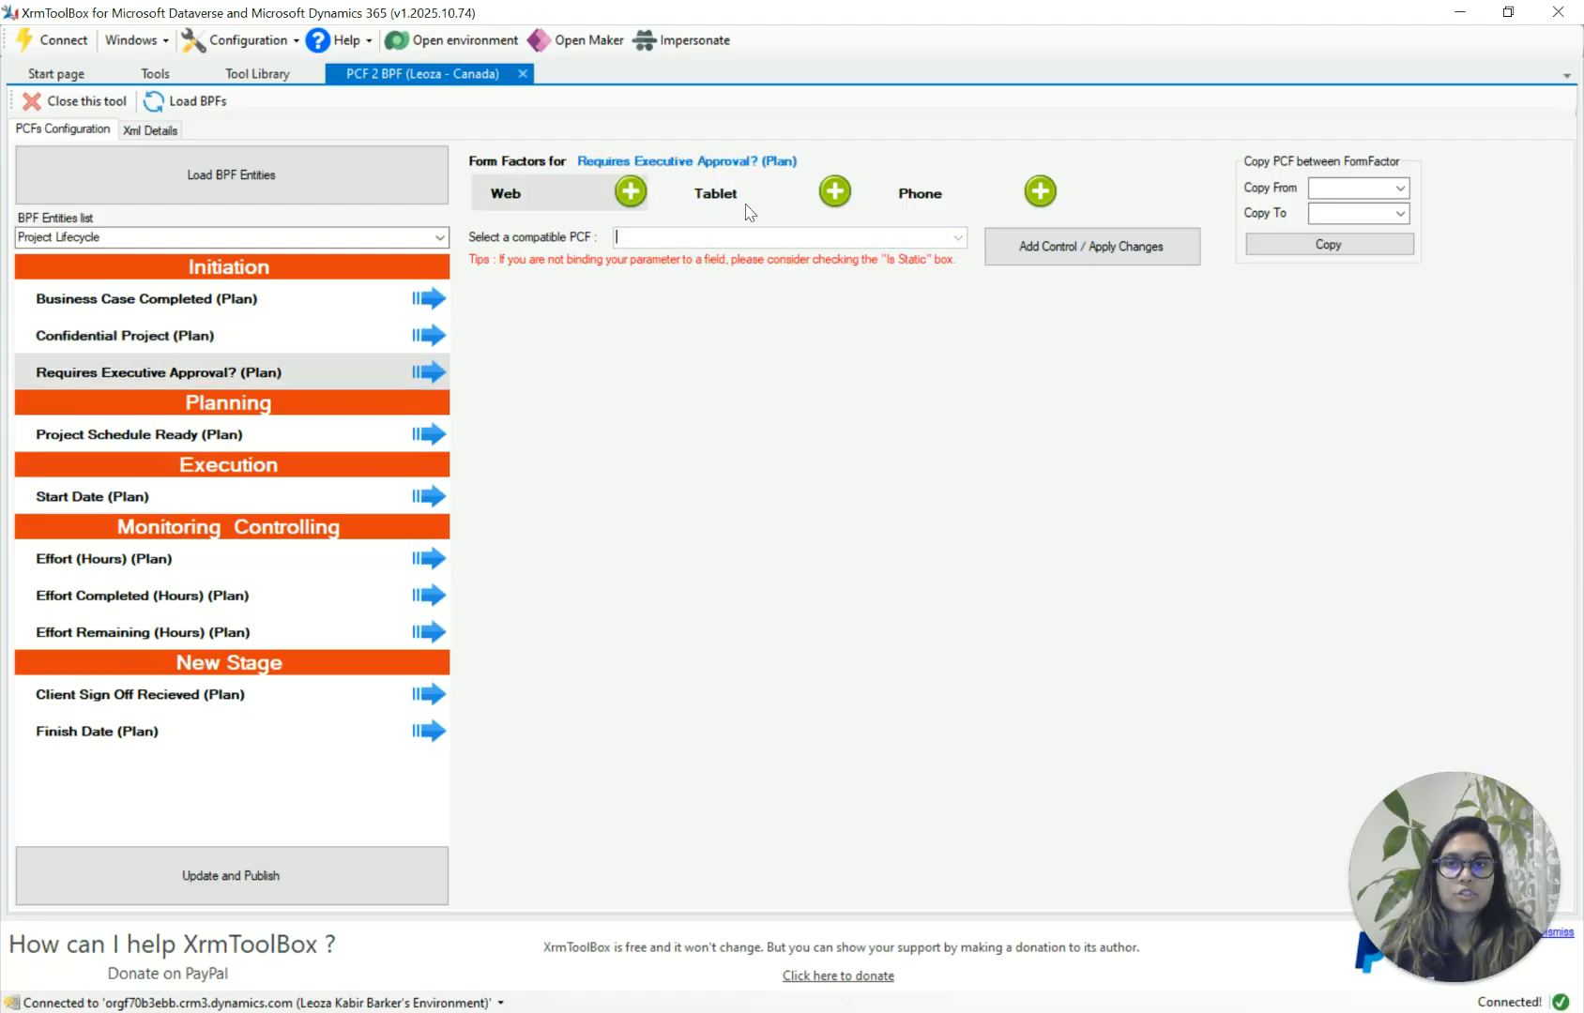
pyautogui.click(958, 237)
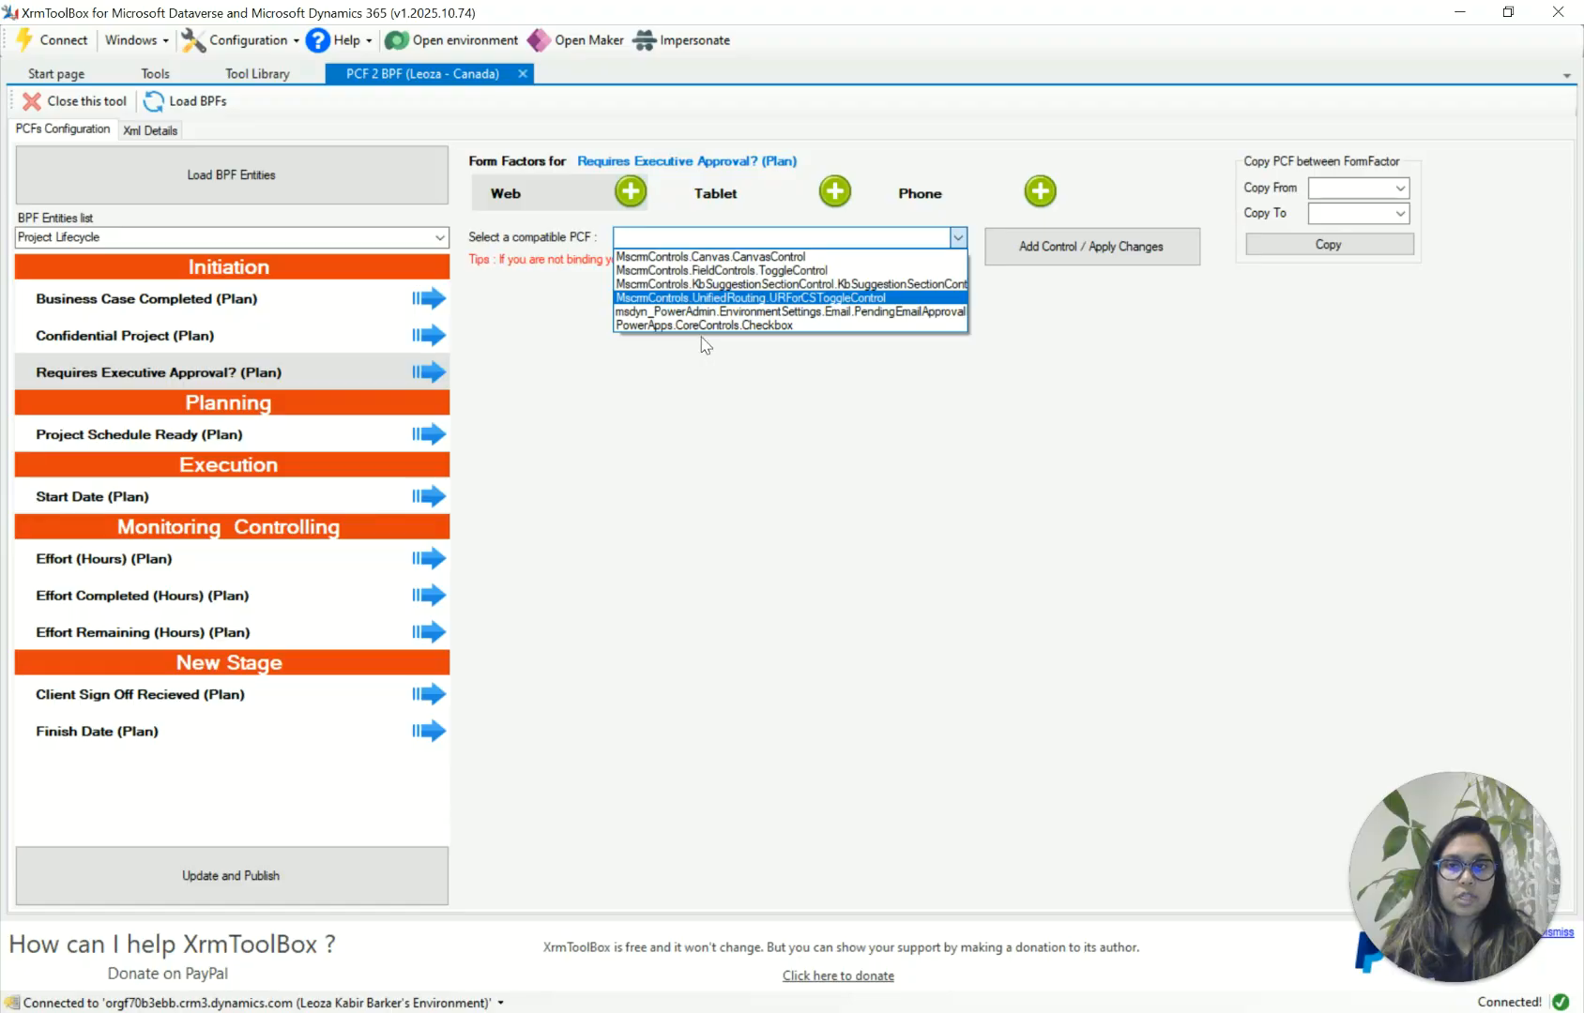
pyautogui.click(705, 325)
pyautogui.click(1096, 246)
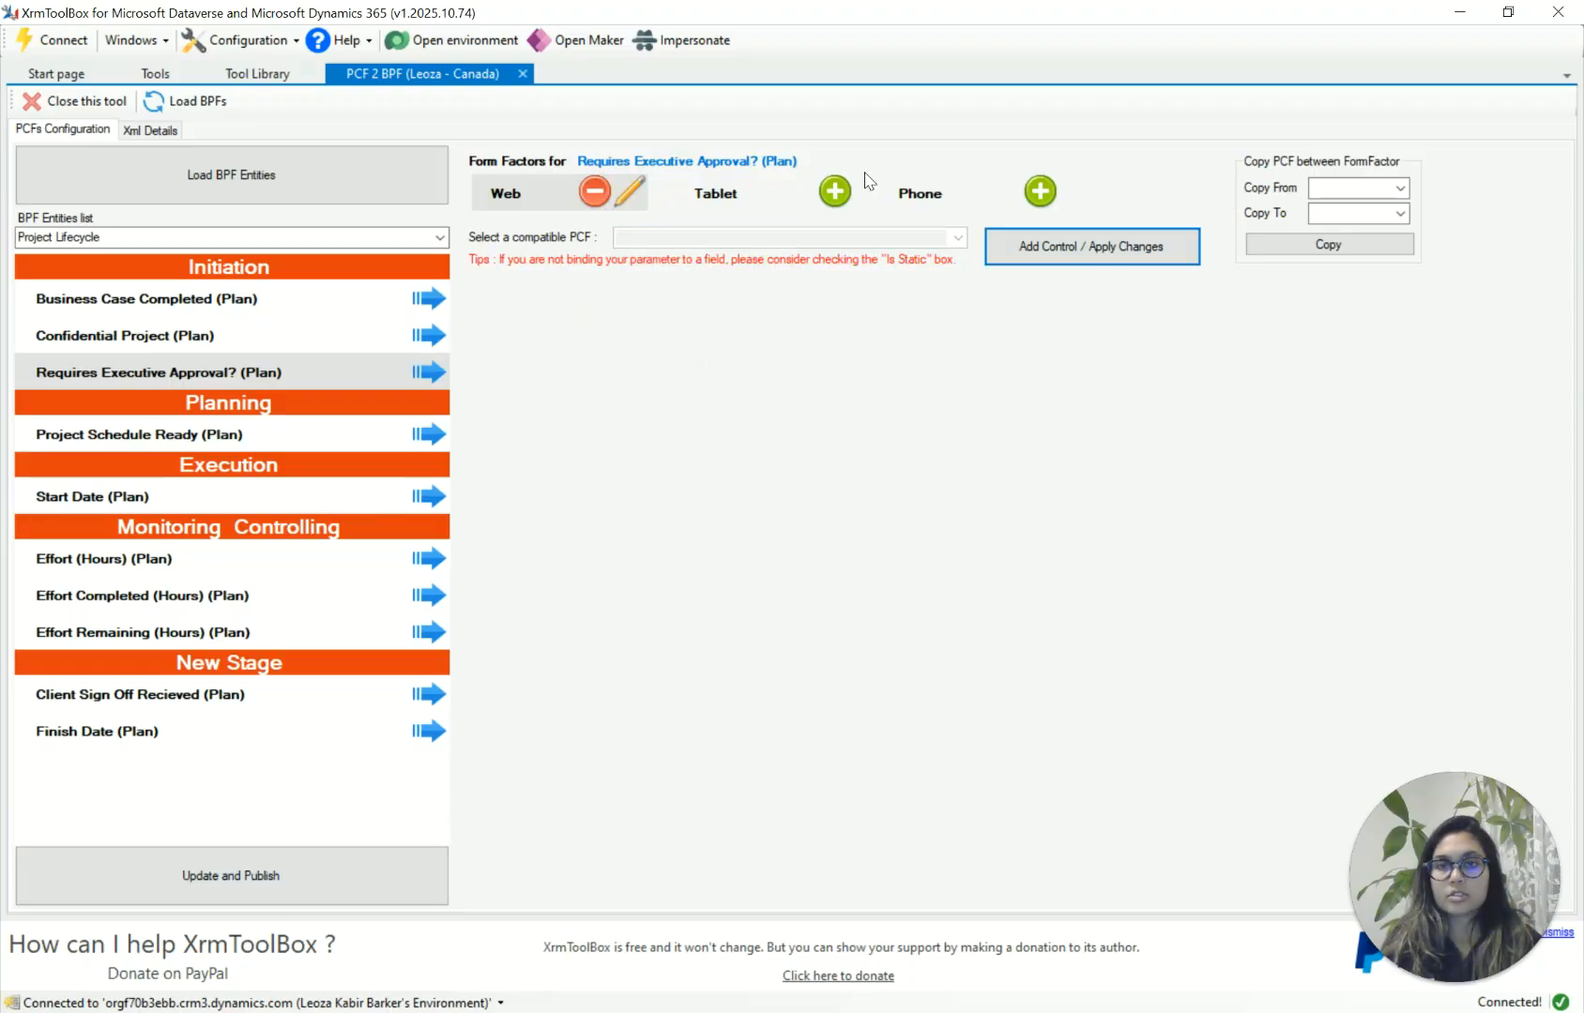
# Step: Update and publish the Project Lifecycle process, and reload the Digital Transoformation Project plan record in Planner
pyautogui.click(293, 870)
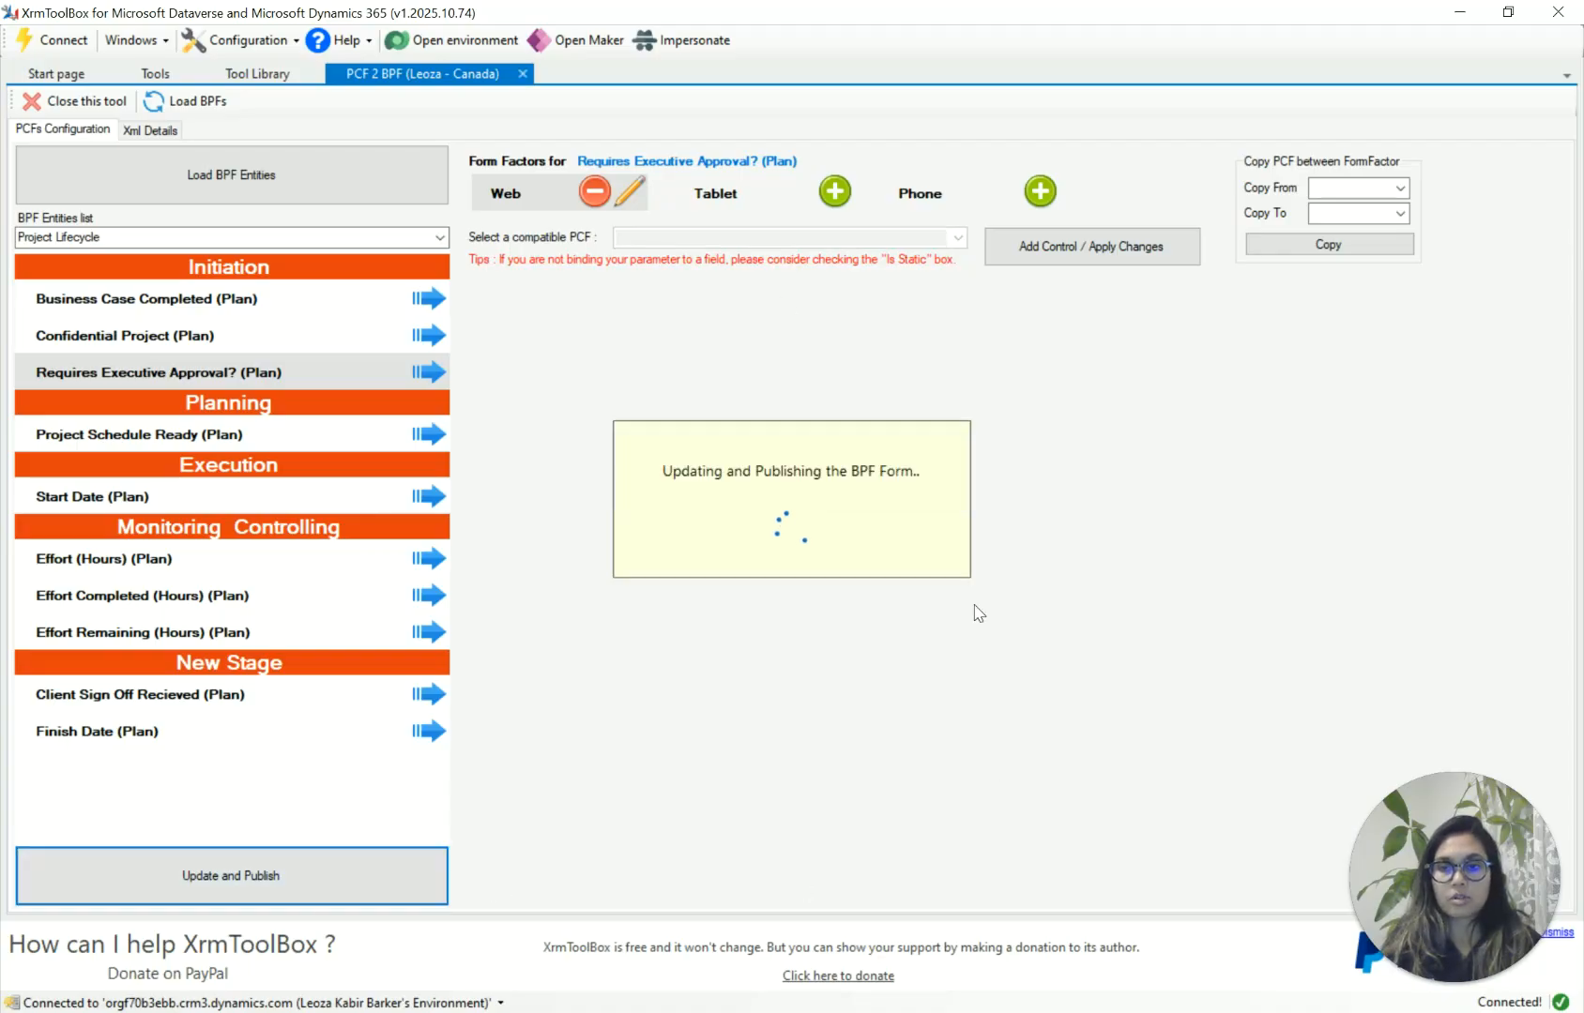
pyautogui.click(909, 599)
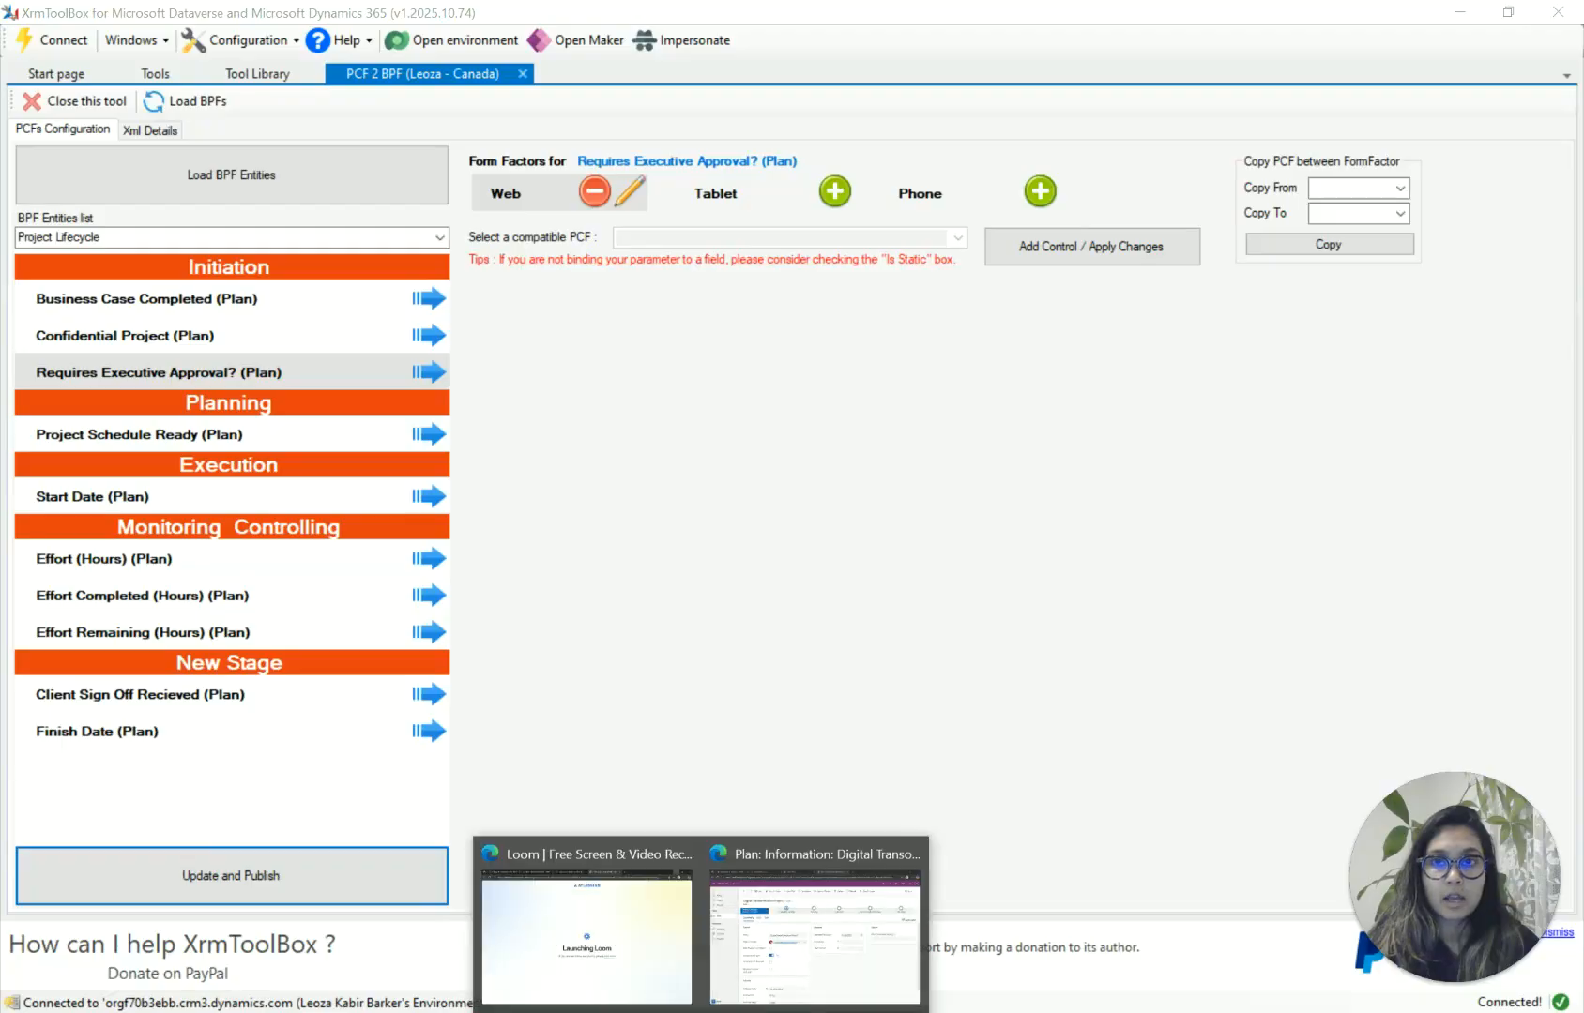
pyautogui.click(772, 934)
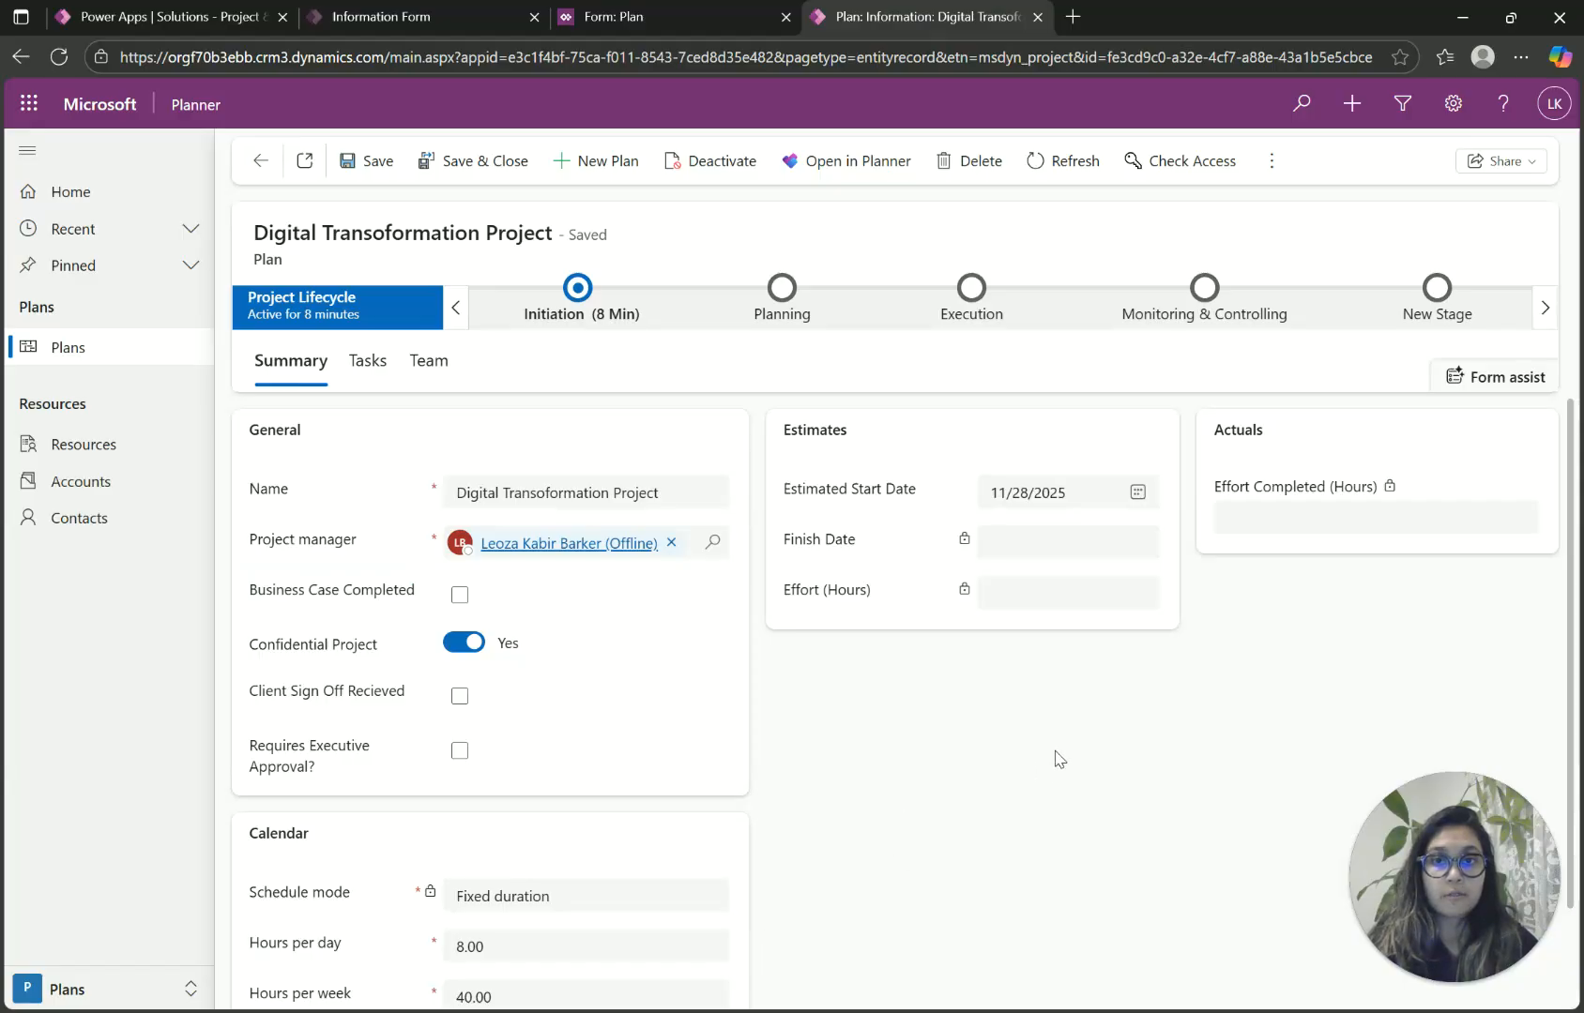
pyautogui.press('F5')
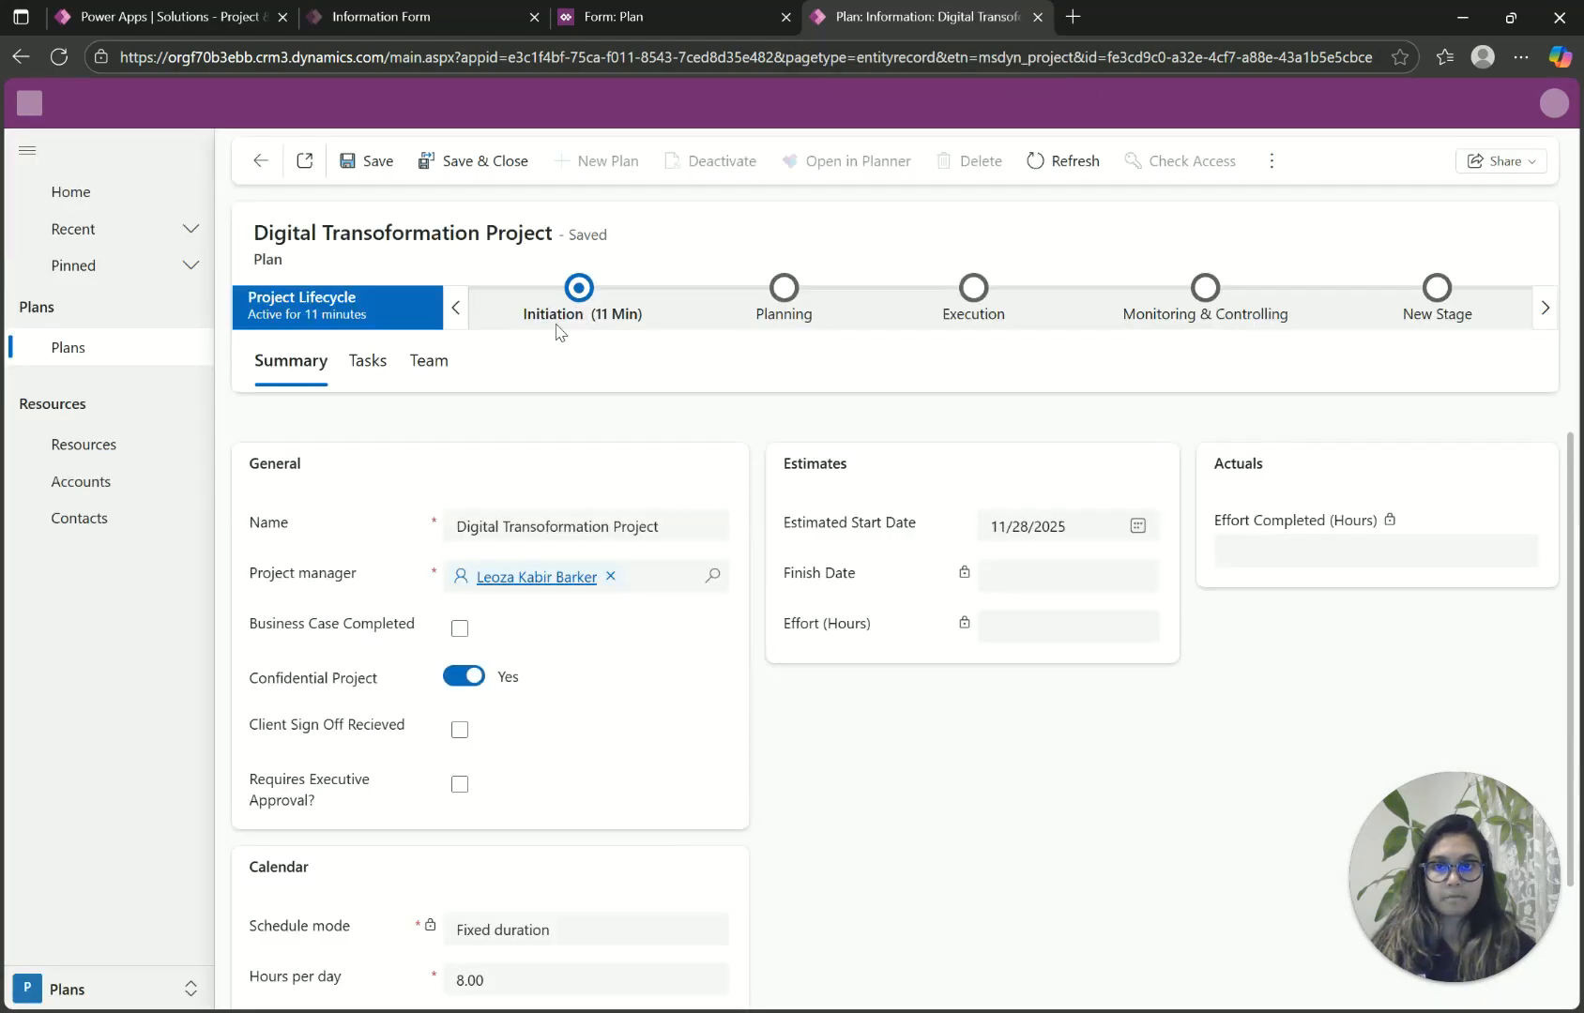
# Step: Check Business Case Completed and Requires Executive Approval? in the Initiation stage of the process flow, and close the stage
pyautogui.click(561, 334)
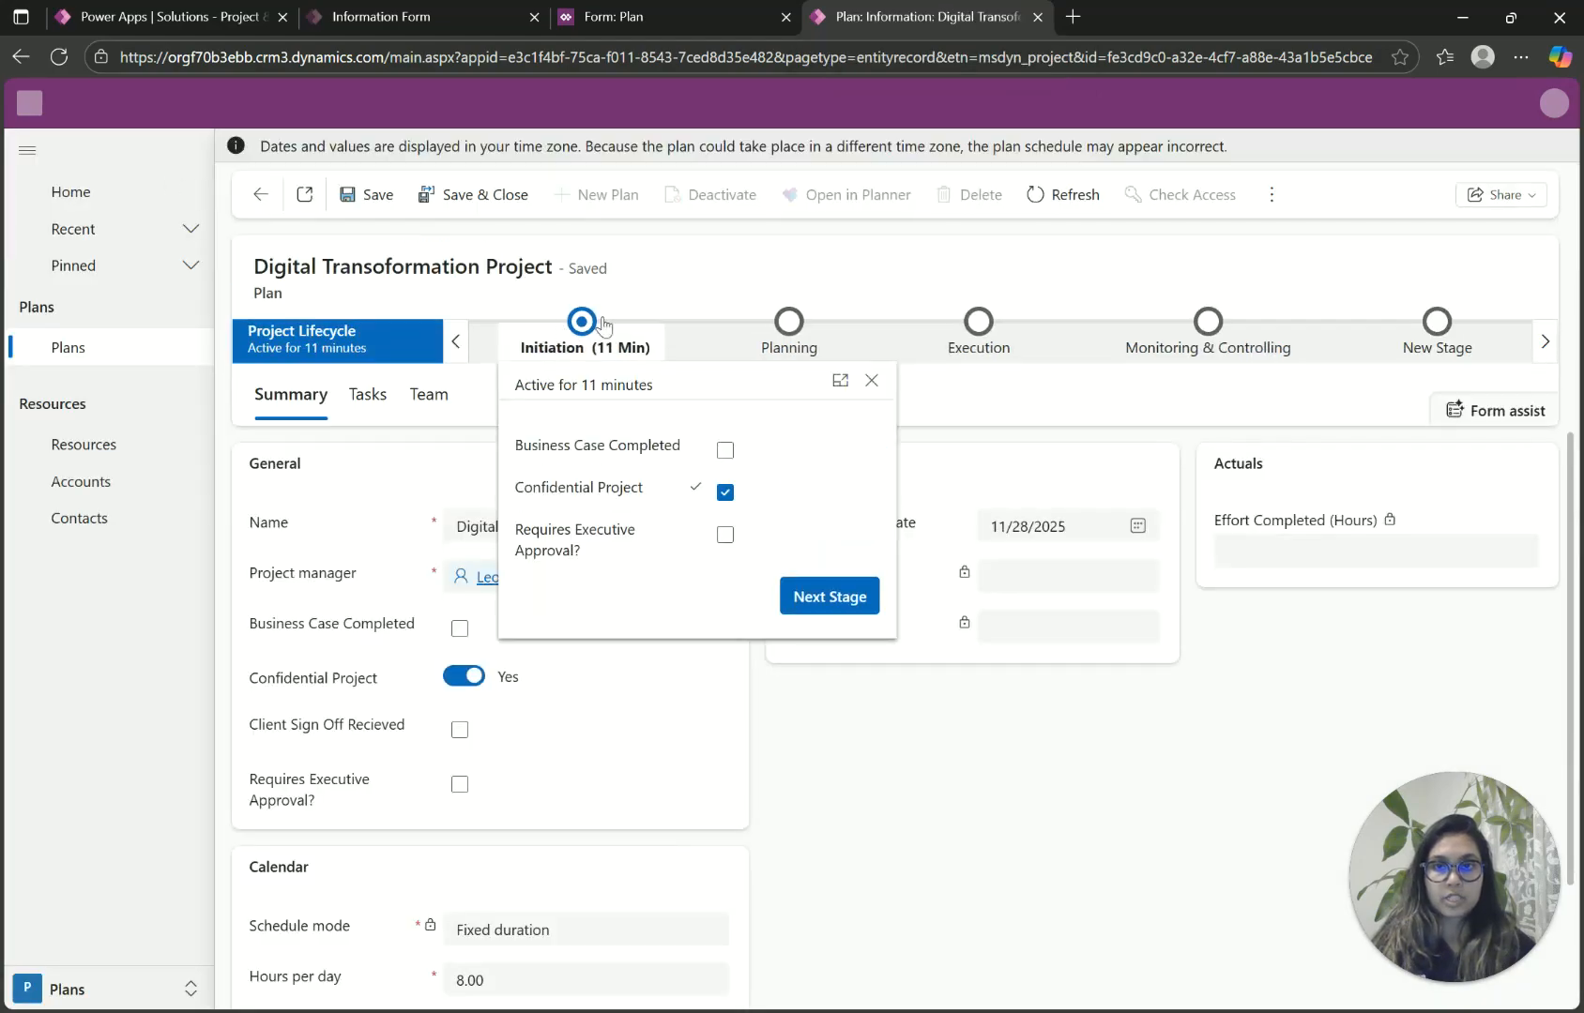
pyautogui.click(725, 451)
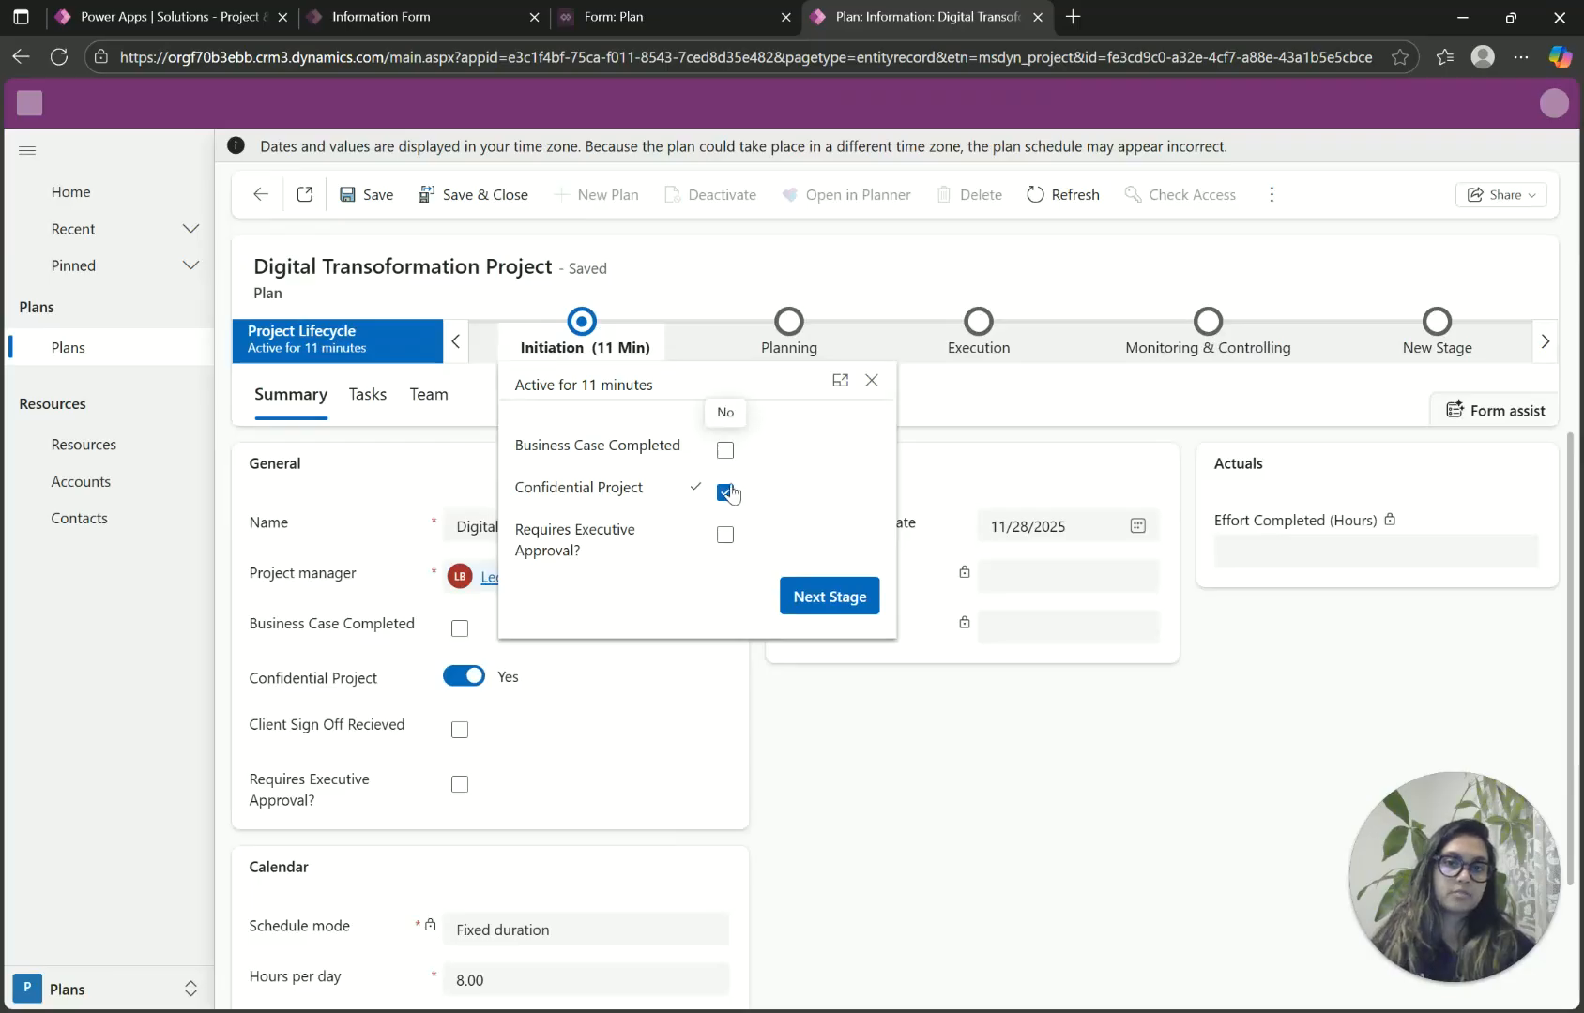
pyautogui.click(726, 537)
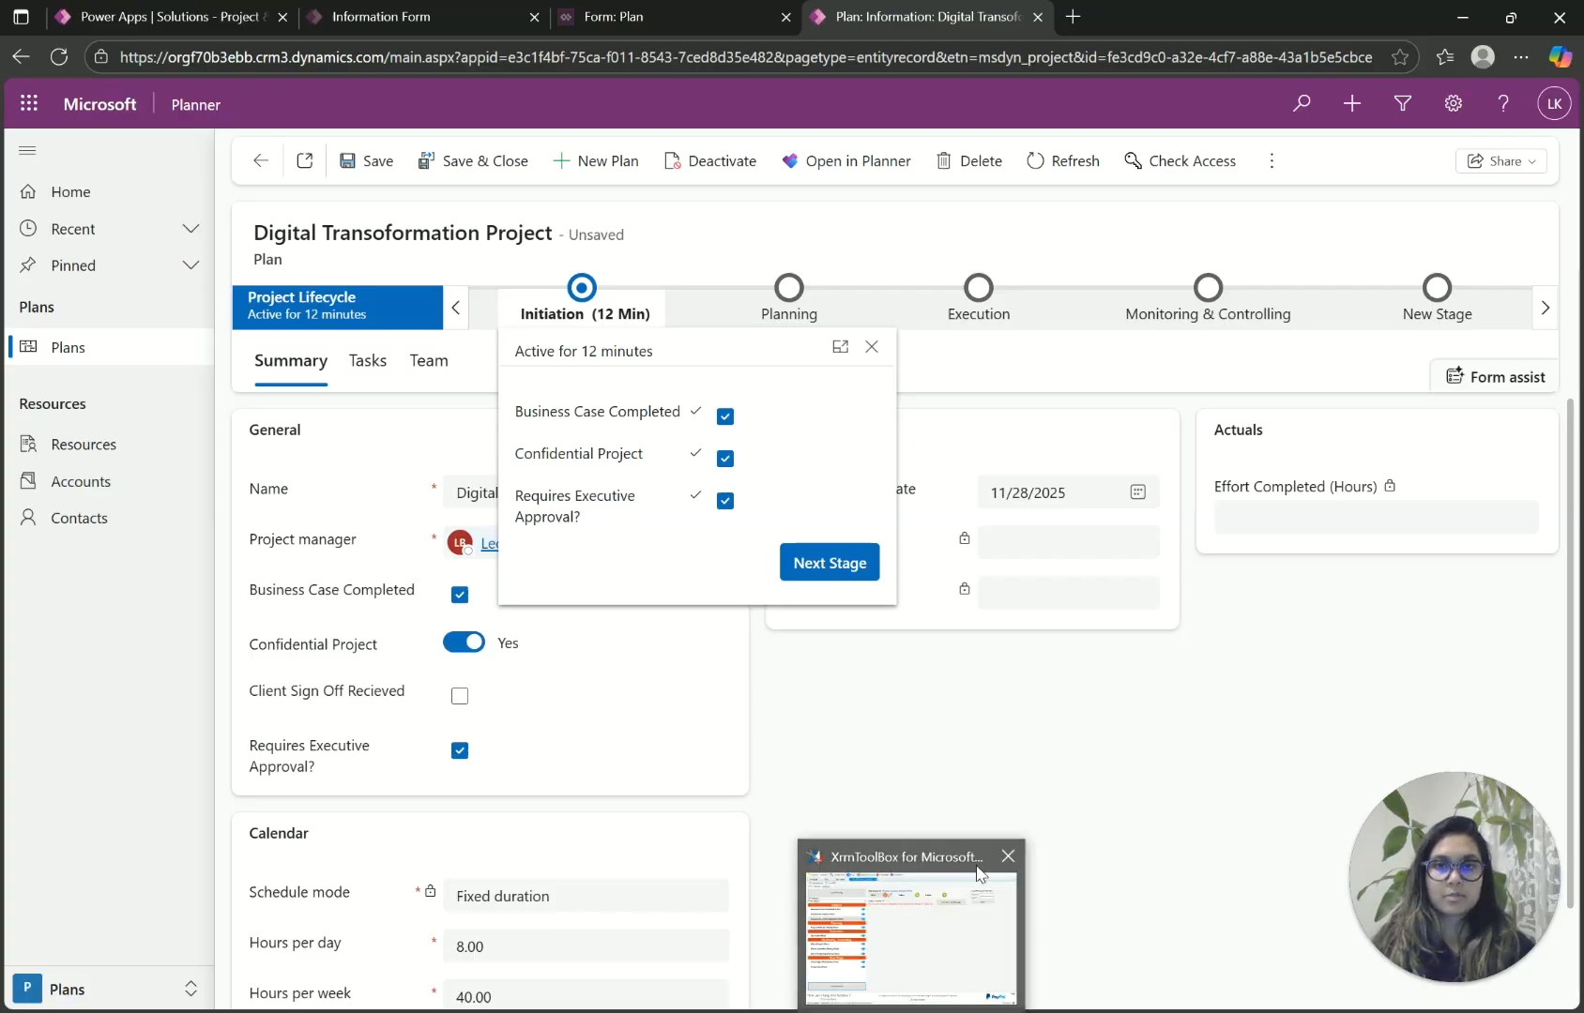
pyautogui.click(1047, 751)
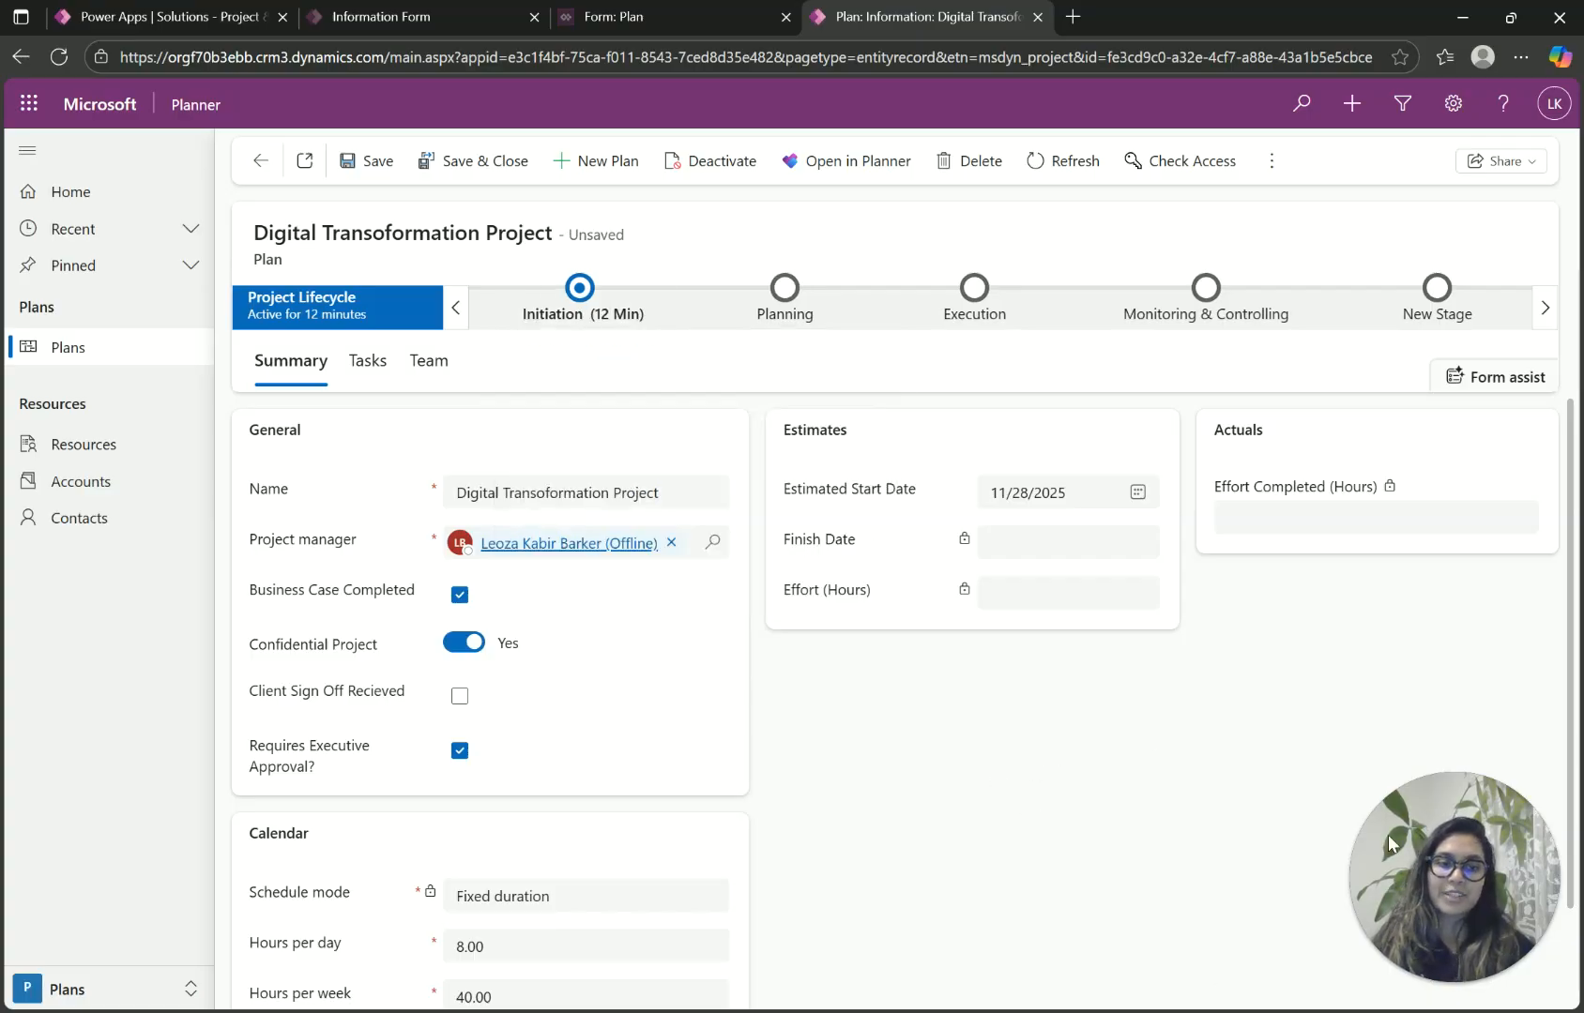